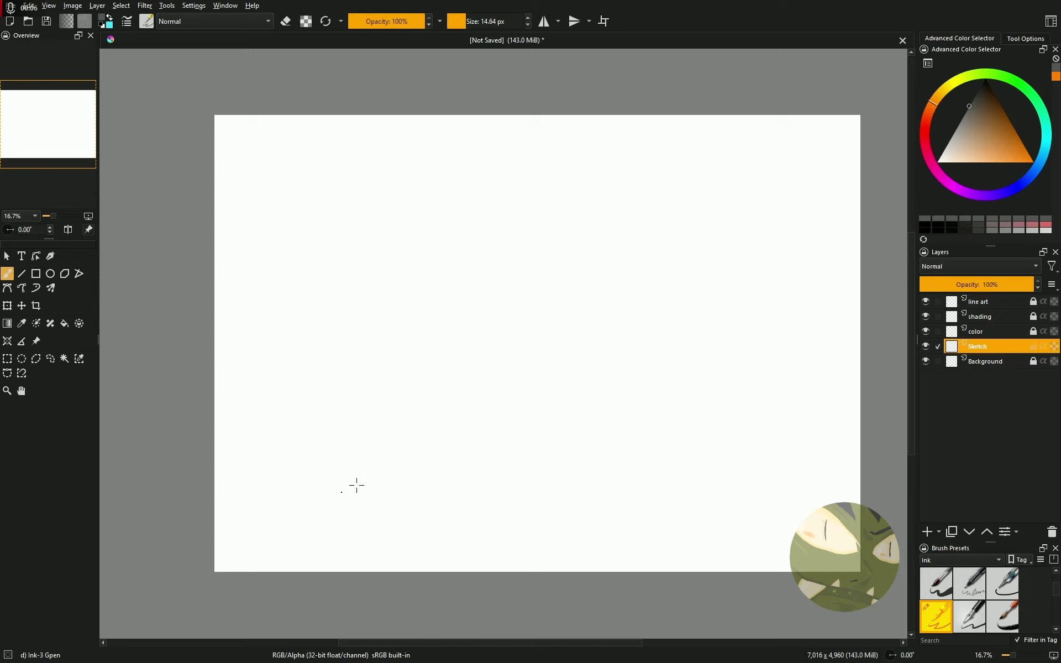
Freehand the rough head ellipse, tall tail, side lobes and body contours of the duck
{"action": "left_click_drag", "start_coordinate": [444, 514], "coordinate": [501, 497]}
{"action": "mouse_move", "coordinate": [460, 496]}
{"action": "left_mouse_down"}
{"action": "mouse_move", "coordinate": [515, 468]}
{"action": "mouse_move", "coordinate": [602, 476]}
{"action": "mouse_move", "coordinate": [482, 515]}
{"action": "left_mouse_up"}
{"action": "mouse_move", "coordinate": [547, 519]}
{"action": "left_mouse_down"}
{"action": "mouse_move", "coordinate": [739, 550]}
{"action": "mouse_move", "coordinate": [558, 508]}
{"action": "left_mouse_up"}
{"action": "left_click_drag", "start_coordinate": [497, 442], "coordinate": [334, 492]}
{"action": "left_click_drag", "start_coordinate": [584, 449], "coordinate": [627, 345]}
{"action": "left_click_drag", "start_coordinate": [612, 487], "coordinate": [628, 350]}
{"action": "left_click_drag", "start_coordinate": [489, 436], "coordinate": [517, 302]}
{"action": "key", "text": "plus"}
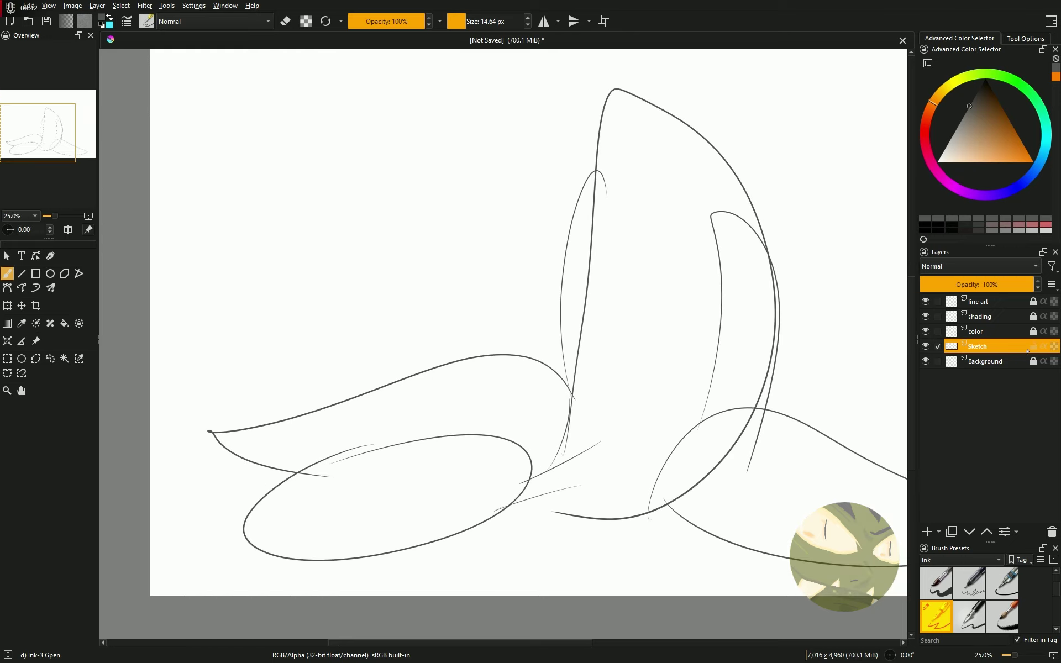
Rename the layer to 'outlines' and add a new layer above named 'sketch'
{"action": "double_click", "coordinate": [1035, 347]}
{"action": "type", "text": "outlines"}
{"action": "key", "text": "Return"}
{"action": "left_click", "coordinate": [926, 532]}
{"action": "double_click", "coordinate": [998, 347]}
{"action": "type", "text": "sketch"}
{"action": "key", "text": "Return"}
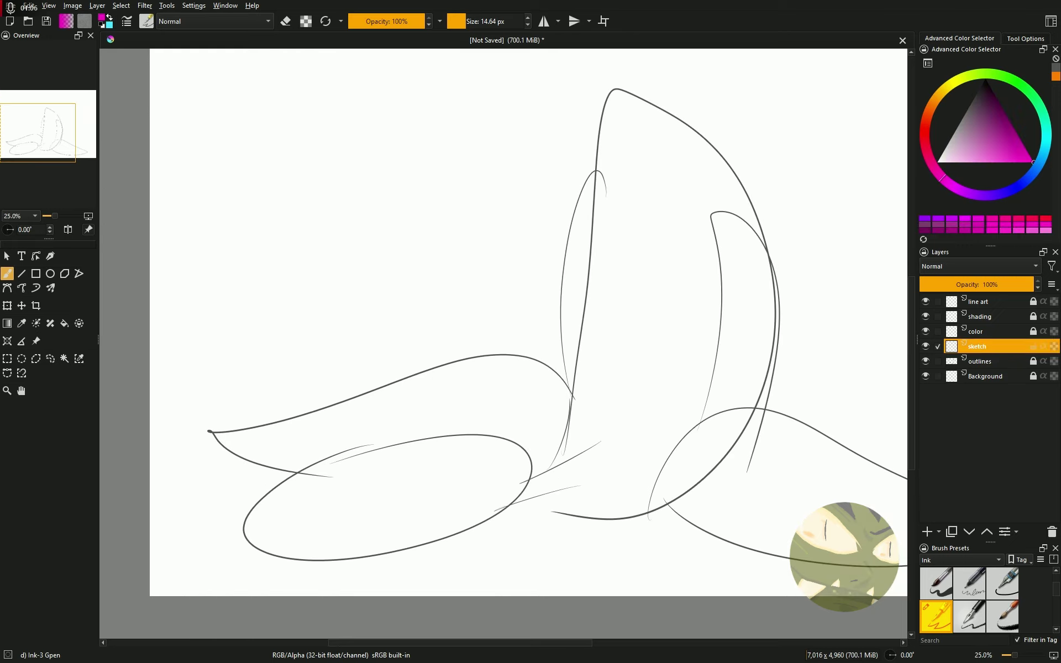
Lower the outlines layer opacity to 34%
{"action": "left_click", "coordinate": [1000, 361]}
{"action": "double_click", "coordinate": [1022, 361]}
{"action": "left_click_drag", "start_coordinate": [530, 285], "coordinate": [458, 284]}
{"action": "left_click", "coordinate": [619, 395]}
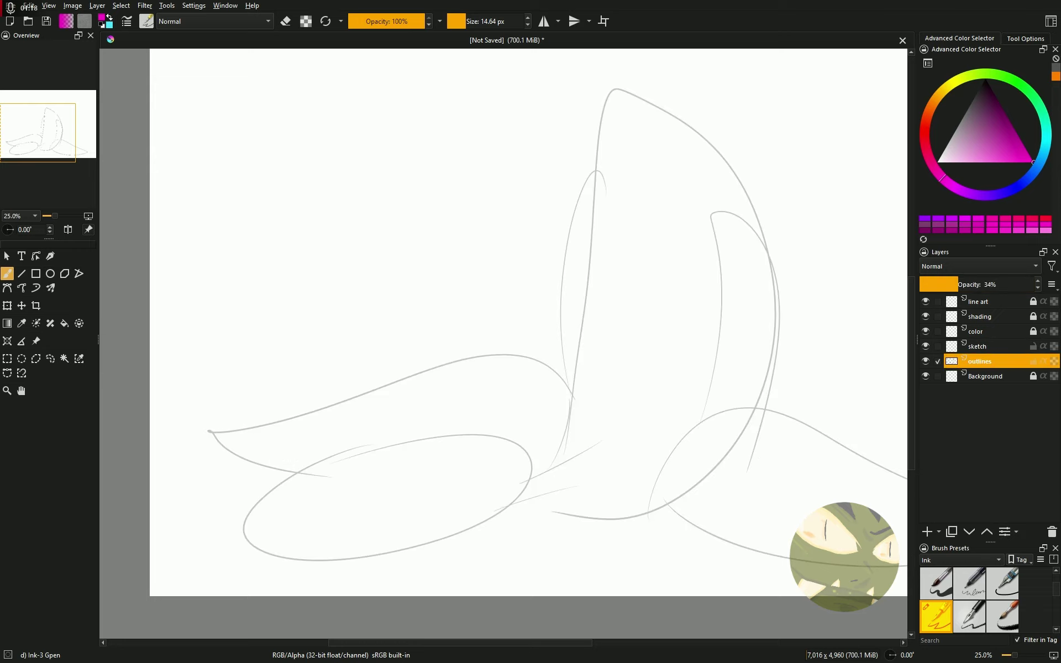
On the sketch layer, draw two leaf-shaped magenta eyes, shifting the right eye up with Transform
{"action": "left_click", "coordinate": [989, 345]}
{"action": "left_click_drag", "start_coordinate": [375, 525], "coordinate": [473, 492]}
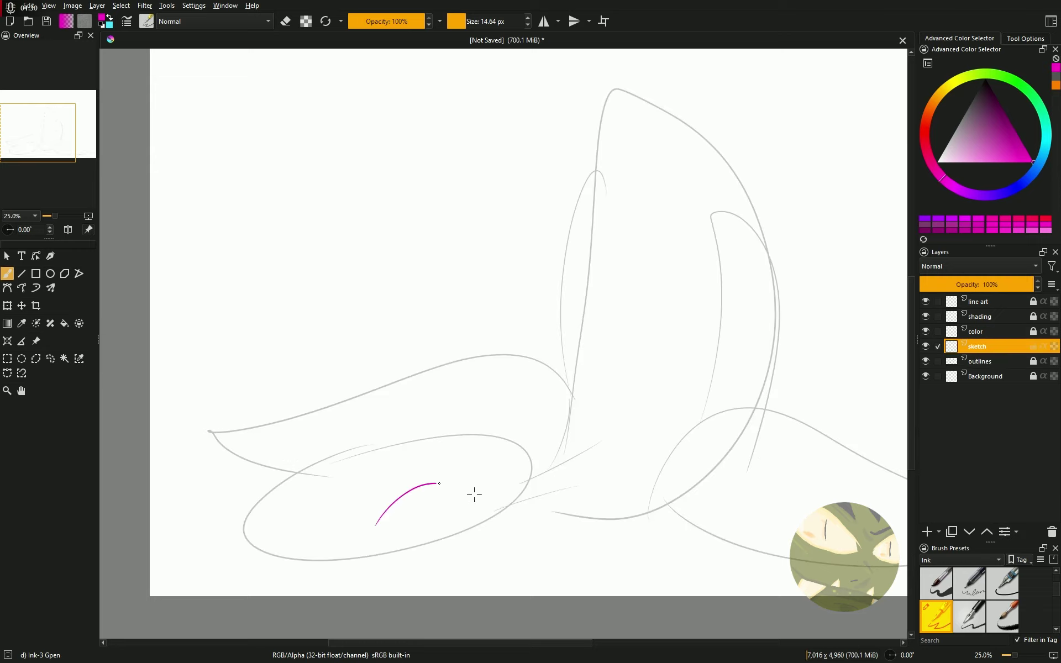
{"action": "key", "text": "ctrl+z"}
{"action": "mouse_move", "coordinate": [373, 541]}
{"action": "left_mouse_down"}
{"action": "mouse_move", "coordinate": [450, 486]}
{"action": "mouse_move", "coordinate": [493, 492]}
{"action": "mouse_move", "coordinate": [370, 551]}
{"action": "left_mouse_up"}
{"action": "key", "text": "ctrl+z"}
{"action": "left_click_drag", "start_coordinate": [293, 547], "coordinate": [357, 517]}
{"action": "key", "text": "ctrl+z"}
{"action": "key", "text": "ctrl+t"}
{"action": "left_click_drag", "start_coordinate": [472, 528], "coordinate": [473, 487]}
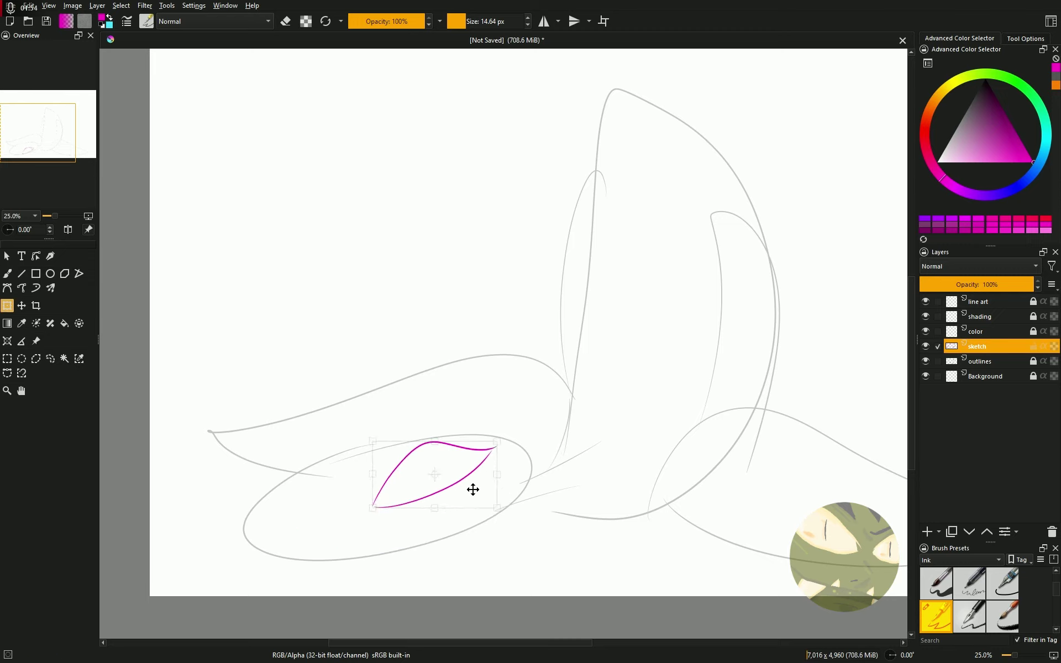
{"action": "key", "text": "b"}
{"action": "mouse_move", "coordinate": [365, 509]}
{"action": "left_mouse_down"}
{"action": "mouse_move", "coordinate": [273, 487]}
{"action": "mouse_move", "coordinate": [366, 513]}
{"action": "mouse_move", "coordinate": [332, 519]}
{"action": "mouse_move", "coordinate": [274, 498]}
{"action": "left_mouse_up"}
{"action": "key", "text": "ctrl+z"}
Draw the magenta grin below the eyes with a fang under the upper lip
{"action": "left_click_drag", "start_coordinate": [290, 556], "coordinate": [492, 525]}
{"action": "key", "text": "ctrl+z"}
{"action": "key", "text": "ctrl+z"}
{"action": "mouse_move", "coordinate": [290, 542]}
{"action": "left_mouse_down"}
{"action": "mouse_move", "coordinate": [491, 498]}
{"action": "mouse_move", "coordinate": [416, 541]}
{"action": "left_mouse_up"}
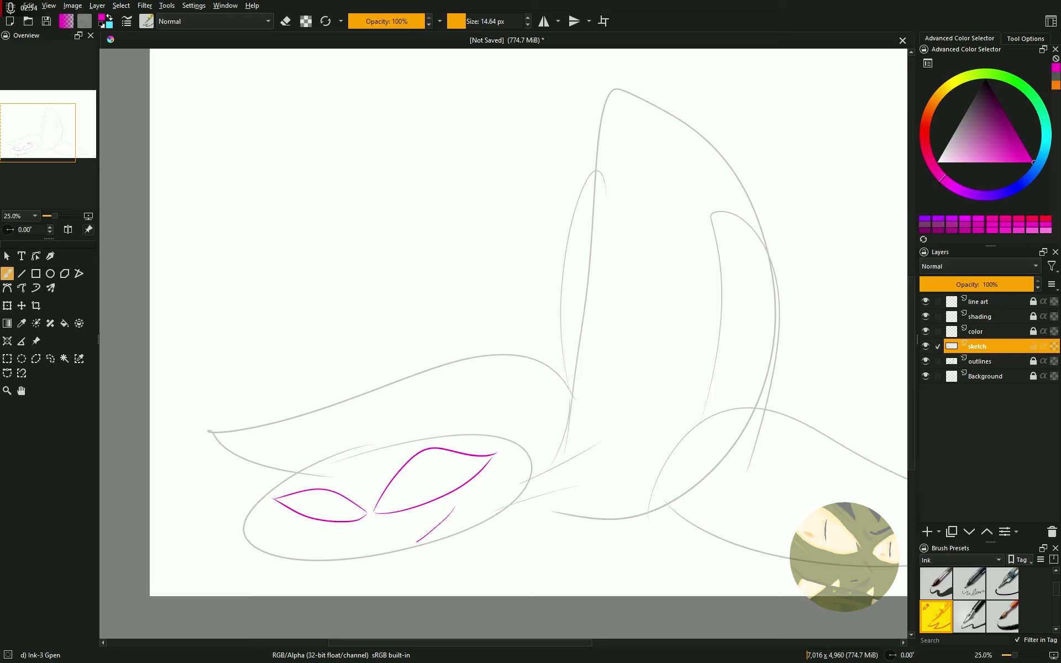
{"action": "scroll", "coordinate": [348, 581], "scroll_direction": "up", "scroll_amount": 2}
{"action": "key", "text": "ctrl+z"}
{"action": "mouse_move", "coordinate": [553, 421]}
{"action": "left_mouse_down"}
{"action": "mouse_move", "coordinate": [540, 457]}
{"action": "mouse_move", "coordinate": [438, 450]}
{"action": "left_mouse_up"}
{"action": "key", "text": "ctrl+z"}
{"action": "key", "text": "ctrl+z"}
{"action": "mouse_move", "coordinate": [276, 495]}
{"action": "left_mouse_down"}
{"action": "mouse_move", "coordinate": [585, 410]}
{"action": "mouse_move", "coordinate": [276, 495]}
{"action": "left_mouse_up"}
{"action": "mouse_move", "coordinate": [415, 503]}
{"action": "left_mouse_down"}
{"action": "mouse_move", "coordinate": [440, 522]}
{"action": "mouse_move", "coordinate": [461, 496]}
{"action": "mouse_move", "coordinate": [484, 519]}
{"action": "mouse_move", "coordinate": [508, 481]}
{"action": "mouse_move", "coordinate": [507, 505]}
{"action": "mouse_move", "coordinate": [546, 456]}
{"action": "left_mouse_up"}
Add small magenta teeth along the lower-left lip after discarding a cyan attempt
{"action": "key", "text": "x"}
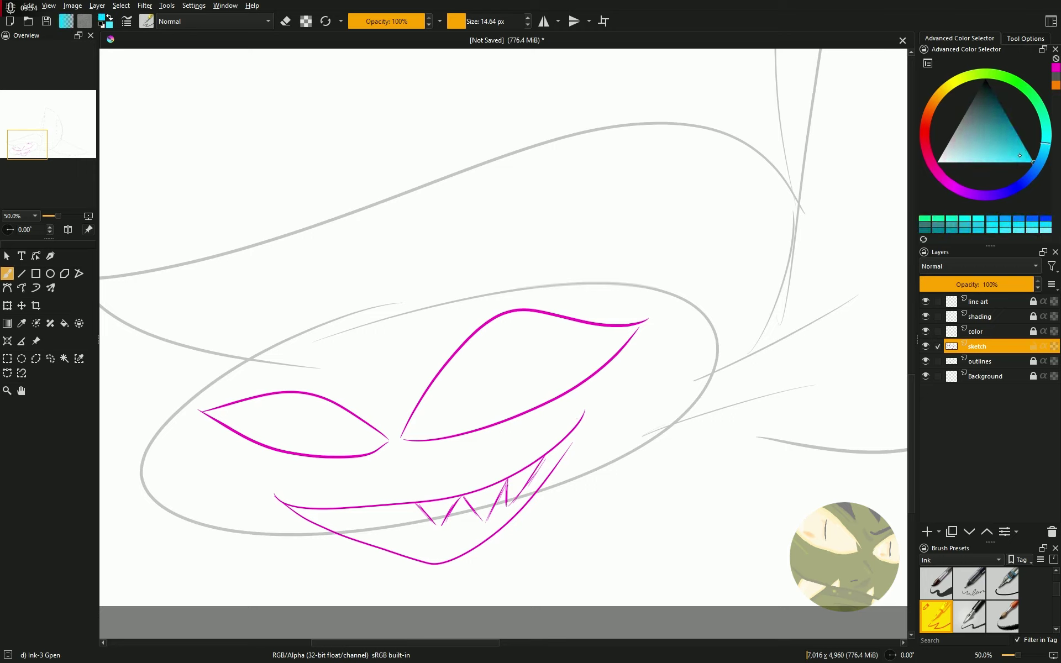
{"action": "mouse_move", "coordinate": [413, 504]}
{"action": "left_mouse_down"}
{"action": "mouse_move", "coordinate": [417, 530]}
{"action": "mouse_move", "coordinate": [373, 508]}
{"action": "mouse_move", "coordinate": [375, 527]}
{"action": "left_mouse_up"}
{"action": "key", "text": "ctrl+z"}
{"action": "key", "text": "x"}
{"action": "left_click_drag", "start_coordinate": [312, 507], "coordinate": [374, 529]}
{"action": "left_click_drag", "start_coordinate": [321, 509], "coordinate": [350, 526]}
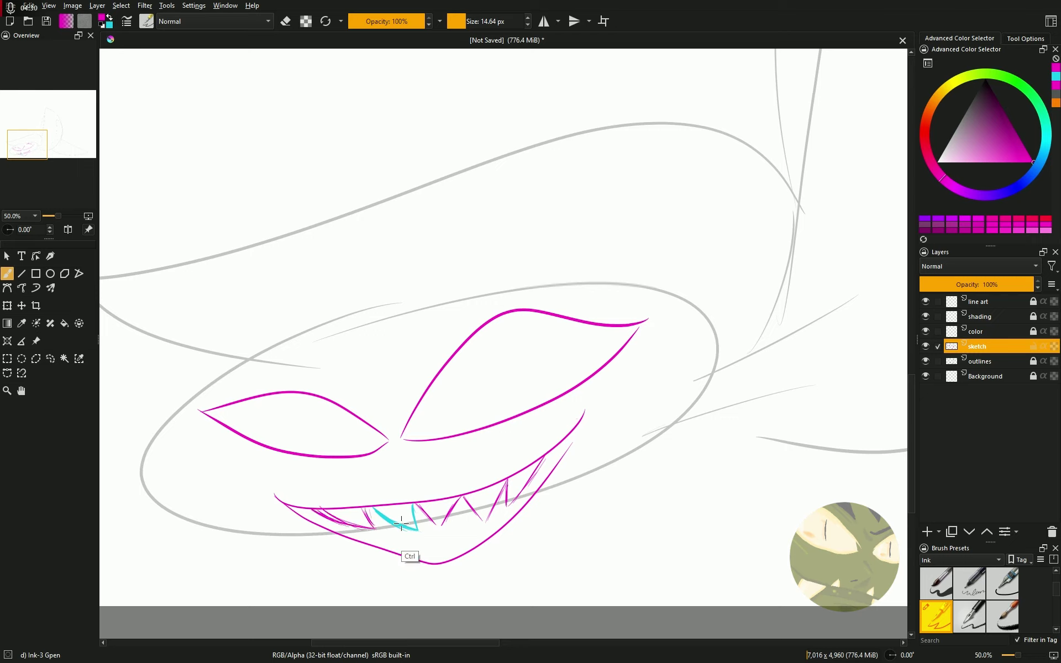
Draw the cyan inner lid line and iris of the left eye
{"action": "key", "text": "x"}
{"action": "left_click_drag", "start_coordinate": [403, 436], "coordinate": [638, 326]}
{"action": "key", "text": "ctrl+z"}
{"action": "left_click_drag", "start_coordinate": [402, 437], "coordinate": [633, 325]}
{"action": "key", "text": "ctrl+z"}
{"action": "mouse_move", "coordinate": [387, 440]}
{"action": "left_mouse_down"}
{"action": "mouse_move", "coordinate": [269, 399]}
{"action": "mouse_move", "coordinate": [220, 406]}
{"action": "mouse_move", "coordinate": [295, 406]}
{"action": "left_mouse_up"}
{"action": "key", "text": "ctrl+z"}
{"action": "key", "text": "ctrl+z"}
{"action": "mouse_move", "coordinate": [384, 439]}
{"action": "left_mouse_down"}
{"action": "mouse_move", "coordinate": [276, 400]}
{"action": "mouse_move", "coordinate": [220, 419]}
{"action": "left_mouse_up"}
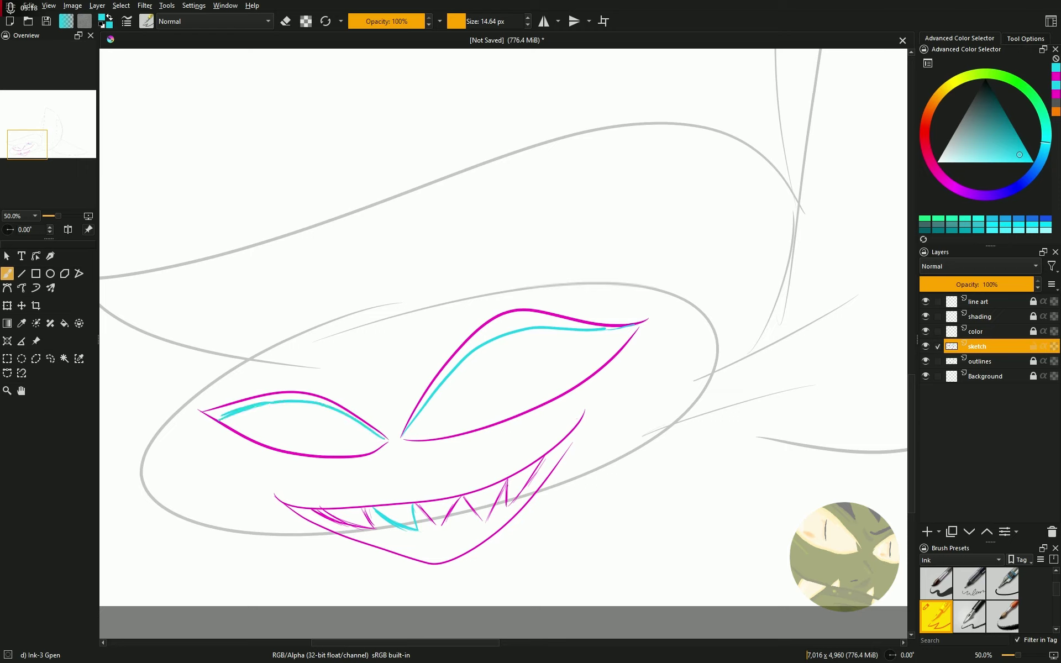
{"action": "mouse_move", "coordinate": [337, 409]}
{"action": "left_mouse_down"}
{"action": "mouse_move", "coordinate": [343, 430]}
{"action": "mouse_move", "coordinate": [321, 411]}
{"action": "mouse_move", "coordinate": [343, 436]}
{"action": "left_mouse_up"}
{"action": "key", "text": "ctrl+z"}
{"action": "key", "text": "ctrl+z"}
Give the right eye a cyan oval iris, drawn as an ellipse and moved into place
{"action": "left_click_drag", "start_coordinate": [459, 386], "coordinate": [464, 388]}
{"action": "key", "text": "ctrl+z"}
{"action": "key", "text": "e"}
{"action": "left_click_drag", "start_coordinate": [443, 389], "coordinate": [474, 436]}
{"action": "key", "text": "ctrl+z"}
{"action": "left_click_drag", "start_coordinate": [394, 98], "coordinate": [445, 187]}
{"action": "key", "text": "ctrl+t"}
{"action": "mouse_move", "coordinate": [419, 142]}
{"action": "left_mouse_down"}
{"action": "mouse_move", "coordinate": [481, 384]}
{"action": "mouse_move", "coordinate": [471, 405]}
{"action": "mouse_move", "coordinate": [353, 407]}
{"action": "mouse_move", "coordinate": [475, 379]}
{"action": "left_mouse_up"}
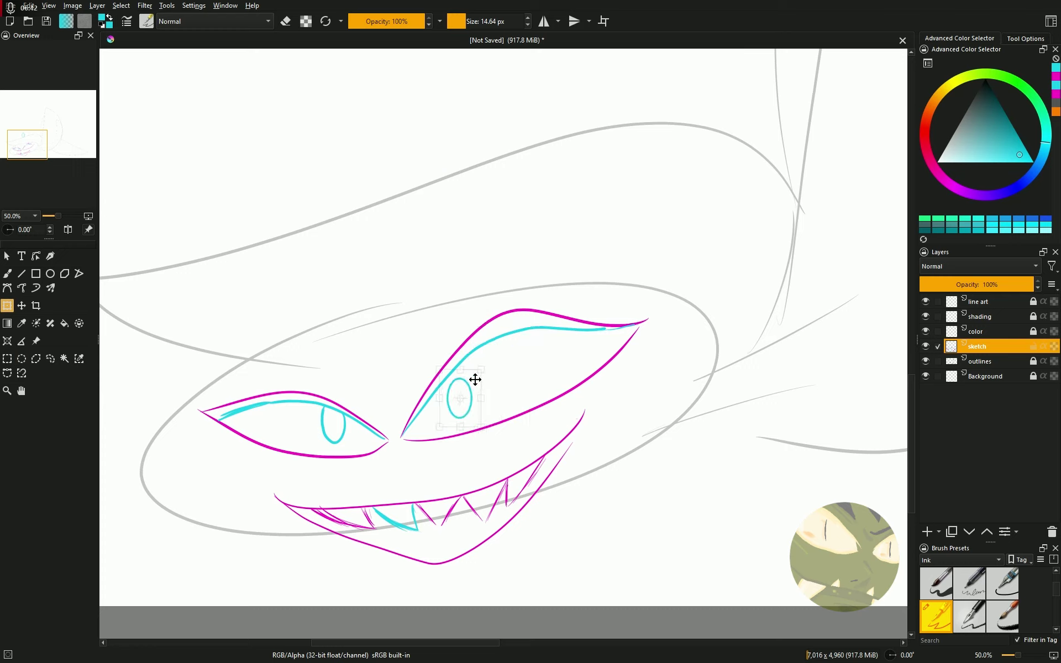
{"action": "key", "text": "b"}
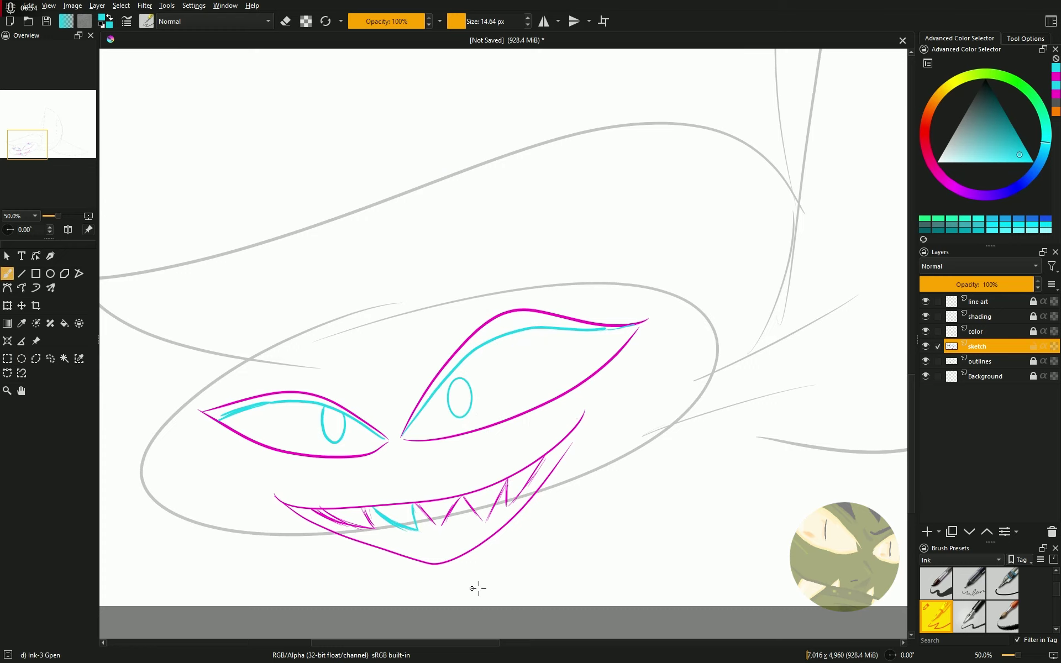
Draw the long cyan jaw curve running up from the mouth around the head
{"action": "left_click_drag", "start_coordinate": [439, 559], "coordinate": [477, 509]}
{"action": "key", "text": "ctrl+z"}
{"action": "left_click_drag", "start_coordinate": [434, 564], "coordinate": [522, 500]}
{"action": "mouse_move", "coordinate": [595, 495]}
{"action": "left_mouse_down"}
{"action": "mouse_move", "coordinate": [644, 467]}
{"action": "mouse_move", "coordinate": [644, 409]}
{"action": "left_mouse_up"}
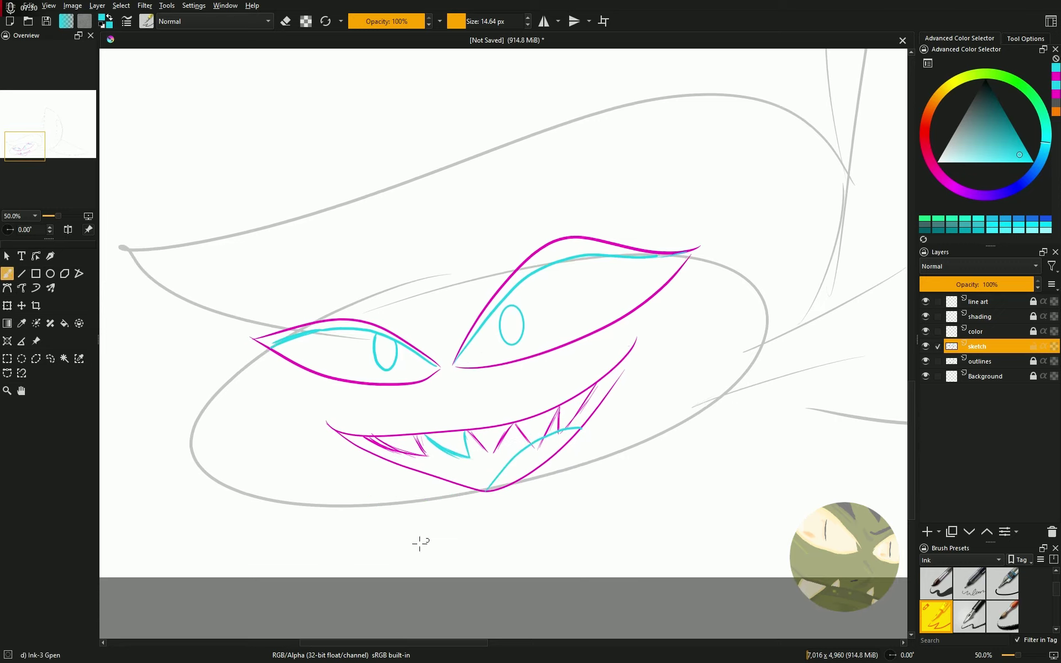
{"action": "left_click_drag", "start_coordinate": [268, 361], "coordinate": [855, 257]}
Add spiky cyan hair strokes with a hooked tip across the top of the head
{"action": "mouse_move", "coordinate": [737, 244]}
{"action": "left_mouse_down"}
{"action": "mouse_move", "coordinate": [855, 256]}
{"action": "mouse_move", "coordinate": [864, 237]}
{"action": "left_mouse_up"}
{"action": "mouse_move", "coordinate": [674, 173]}
{"action": "left_mouse_down"}
{"action": "mouse_move", "coordinate": [864, 238]}
{"action": "mouse_move", "coordinate": [760, 82]}
{"action": "mouse_move", "coordinate": [243, 109]}
{"action": "left_mouse_up"}
{"action": "key", "text": "ctrl+z"}
{"action": "mouse_move", "coordinate": [759, 85]}
{"action": "left_mouse_down"}
{"action": "mouse_move", "coordinate": [463, 169]}
{"action": "mouse_move", "coordinate": [360, 77]}
{"action": "mouse_move", "coordinate": [418, 169]}
{"action": "mouse_move", "coordinate": [457, 201]}
{"action": "left_mouse_up"}
{"action": "key", "text": "ctrl+z"}
{"action": "left_click_drag", "start_coordinate": [411, 169], "coordinate": [100, 164]}
Draw a leaf-shaped cyan fin and thin hair lines on the left side
{"action": "mouse_move", "coordinate": [101, 164]}
{"action": "left_mouse_down"}
{"action": "mouse_move", "coordinate": [291, 173]}
{"action": "mouse_move", "coordinate": [409, 206]}
{"action": "left_mouse_up"}
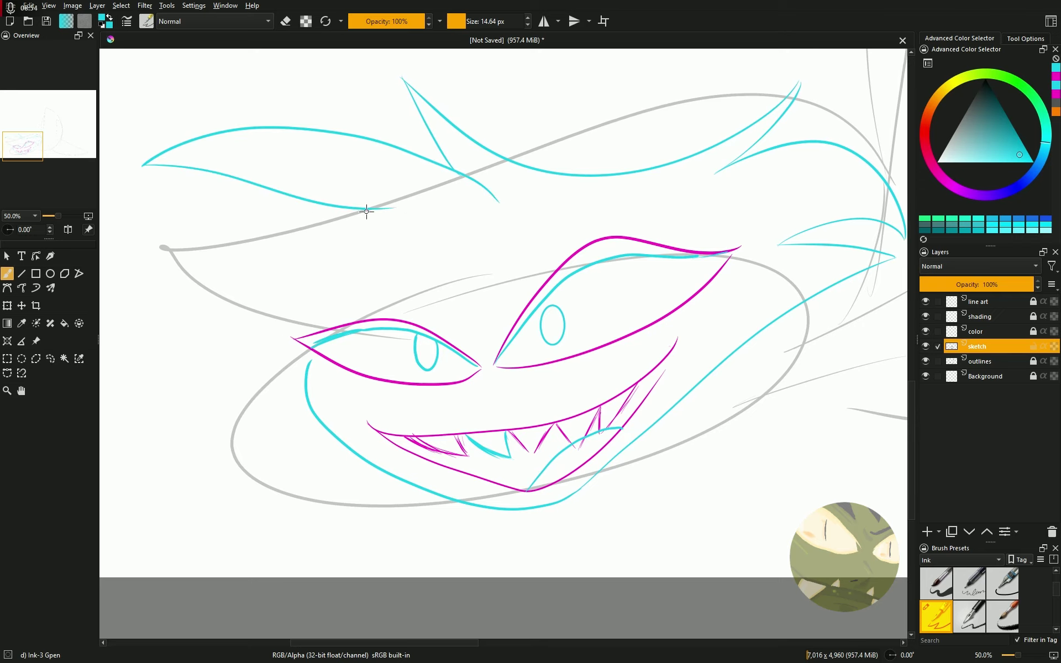
{"action": "mouse_move", "coordinate": [316, 204]}
{"action": "left_mouse_down"}
{"action": "mouse_move", "coordinate": [474, 202]}
{"action": "mouse_move", "coordinate": [240, 460]}
{"action": "mouse_move", "coordinate": [532, 299]}
{"action": "left_mouse_up"}
{"action": "key", "text": "ctrl+z"}
{"action": "key", "text": "ctrl+z"}
{"action": "left_click_drag", "start_coordinate": [296, 350], "coordinate": [484, 202]}
{"action": "mouse_move", "coordinate": [296, 350]}
{"action": "left_mouse_down"}
{"action": "mouse_move", "coordinate": [575, 291]}
{"action": "mouse_move", "coordinate": [572, 306]}
{"action": "left_mouse_up"}
{"action": "left_click_drag", "start_coordinate": [405, 333], "coordinate": [539, 290]}
{"action": "key", "text": "ctrl+z"}
{"action": "left_click_drag", "start_coordinate": [403, 334], "coordinate": [577, 284]}
{"action": "left_click_drag", "start_coordinate": [275, 336], "coordinate": [345, 288]}
{"action": "key", "text": "ctrl+z"}
{"action": "left_click_drag", "start_coordinate": [771, 382], "coordinate": [612, 393]}
Draw both eyebrows in magenta
{"action": "key", "text": "x"}
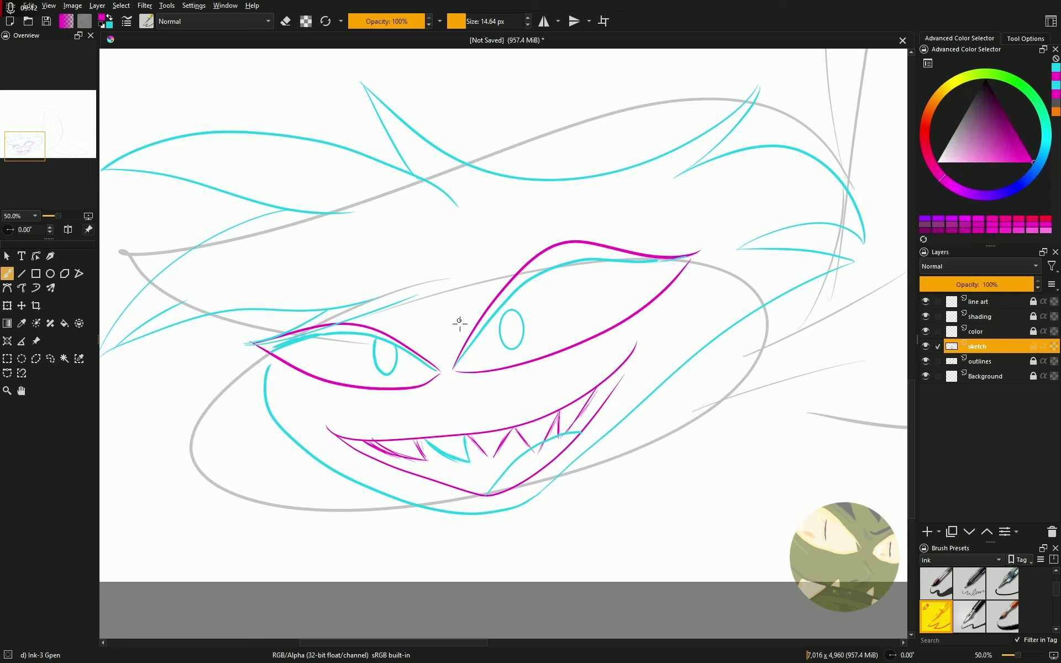
{"action": "left_click_drag", "start_coordinate": [446, 349], "coordinate": [656, 197]}
{"action": "left_click_drag", "start_coordinate": [392, 319], "coordinate": [278, 310]}
{"action": "left_click_drag", "start_coordinate": [750, 492], "coordinate": [720, 441]}
{"action": "scroll", "coordinate": [720, 441], "scroll_direction": "down", "scroll_amount": 3}
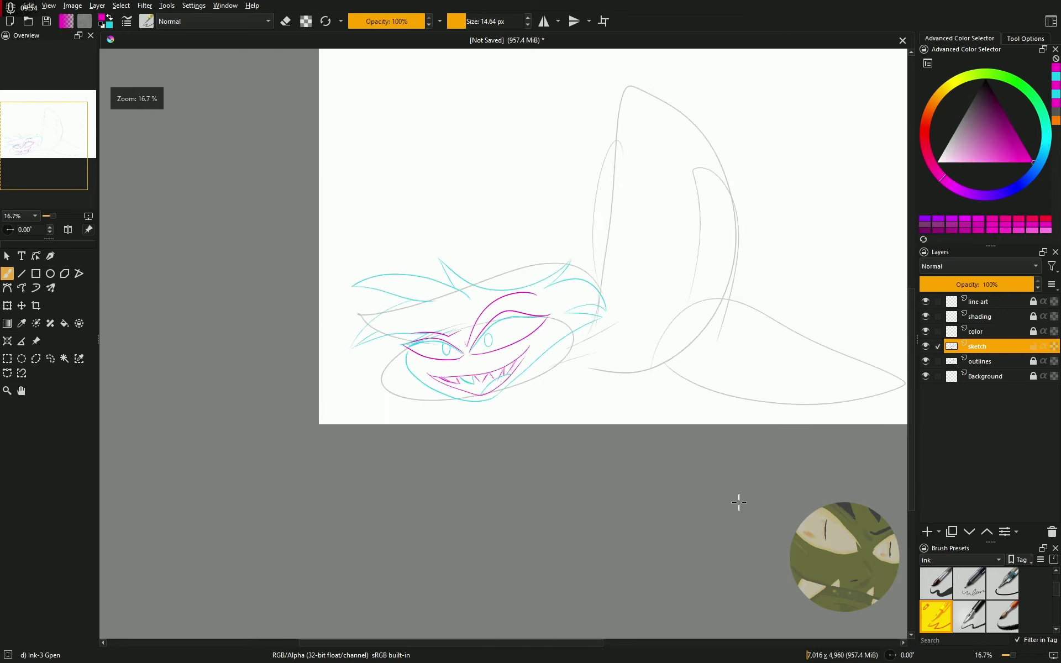
Hide the outlines layer and write 'PLS SUB!!' with a smiley above the face
{"action": "scroll", "coordinate": [739, 503], "scroll_direction": "up", "scroll_amount": 1}
{"action": "left_click", "coordinate": [926, 361]}
{"action": "left_click_drag", "start_coordinate": [311, 155], "coordinate": [408, 225]}
{"action": "left_click_drag", "start_coordinate": [418, 150], "coordinate": [459, 78]}
{"action": "left_click_drag", "start_coordinate": [487, 108], "coordinate": [519, 191]}
{"action": "left_click_drag", "start_coordinate": [607, 96], "coordinate": [565, 182]}
{"action": "left_click_drag", "start_coordinate": [439, 233], "coordinate": [429, 291]}
{"action": "mouse_move", "coordinate": [469, 248]}
{"action": "left_mouse_down"}
{"action": "mouse_move", "coordinate": [492, 251]}
{"action": "mouse_move", "coordinate": [513, 298]}
{"action": "left_mouse_up"}
{"action": "mouse_move", "coordinate": [631, 204]}
{"action": "left_mouse_down"}
{"action": "mouse_move", "coordinate": [631, 237]}
{"action": "mouse_move", "coordinate": [645, 255]}
{"action": "left_mouse_up"}
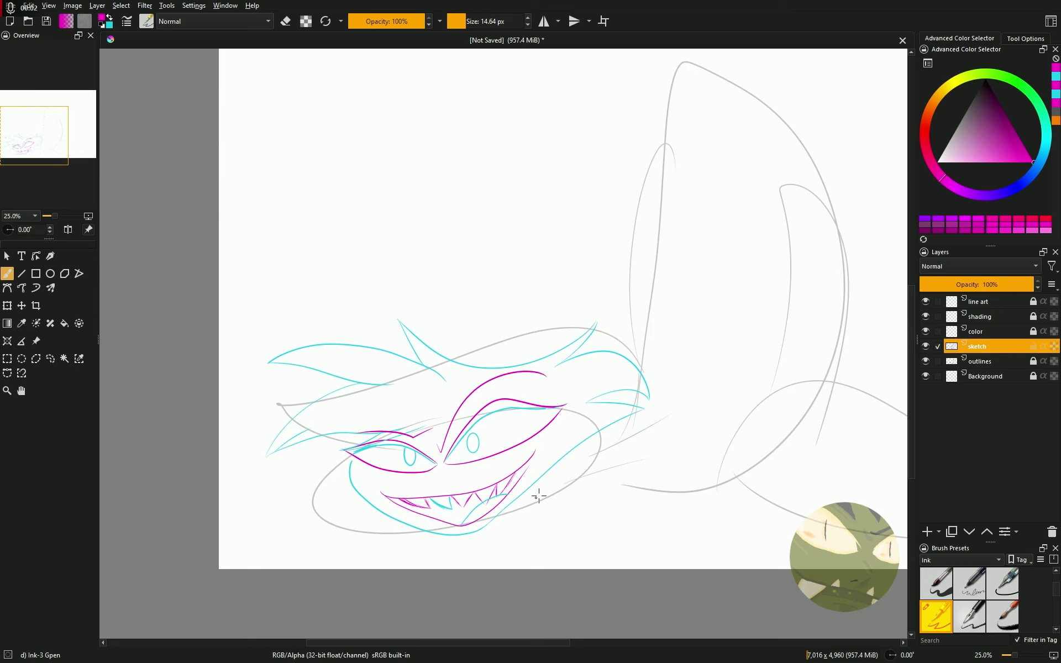
Draw magenta lines extending the jaw down and right toward the body
{"action": "left_click_drag", "start_coordinate": [480, 526], "coordinate": [644, 464]}
{"action": "left_click_drag", "start_coordinate": [548, 474], "coordinate": [640, 443]}
{"action": "scroll", "coordinate": [540, 473], "scroll_direction": "up", "scroll_amount": 2}
{"action": "scroll", "coordinate": [540, 473], "scroll_direction": "down", "scroll_amount": 1}
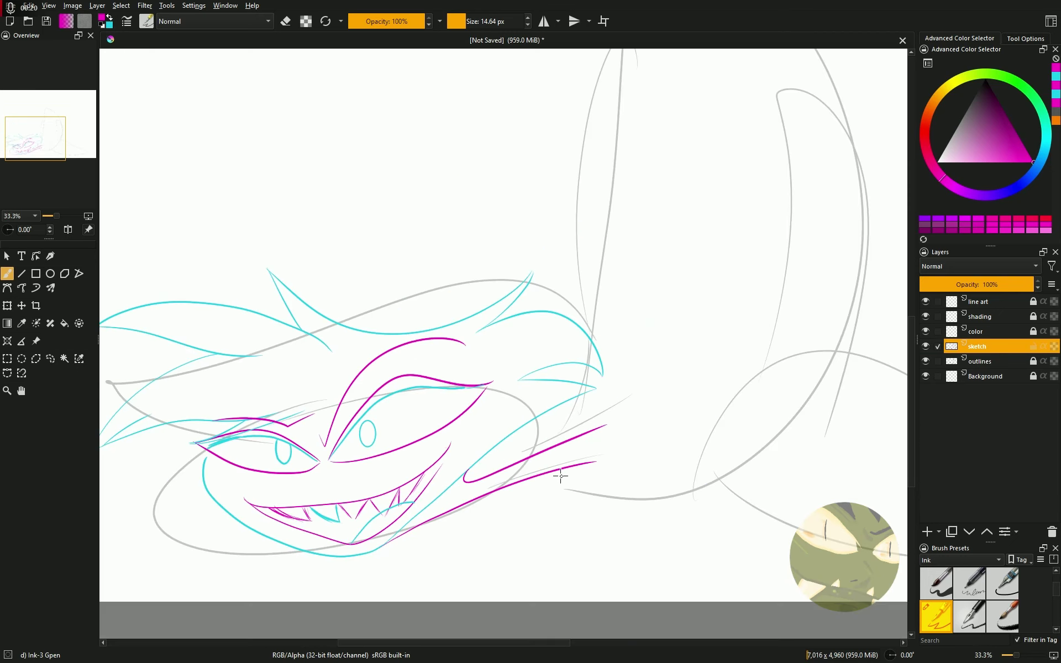
{"action": "left_click_drag", "start_coordinate": [555, 494], "coordinate": [745, 501]}
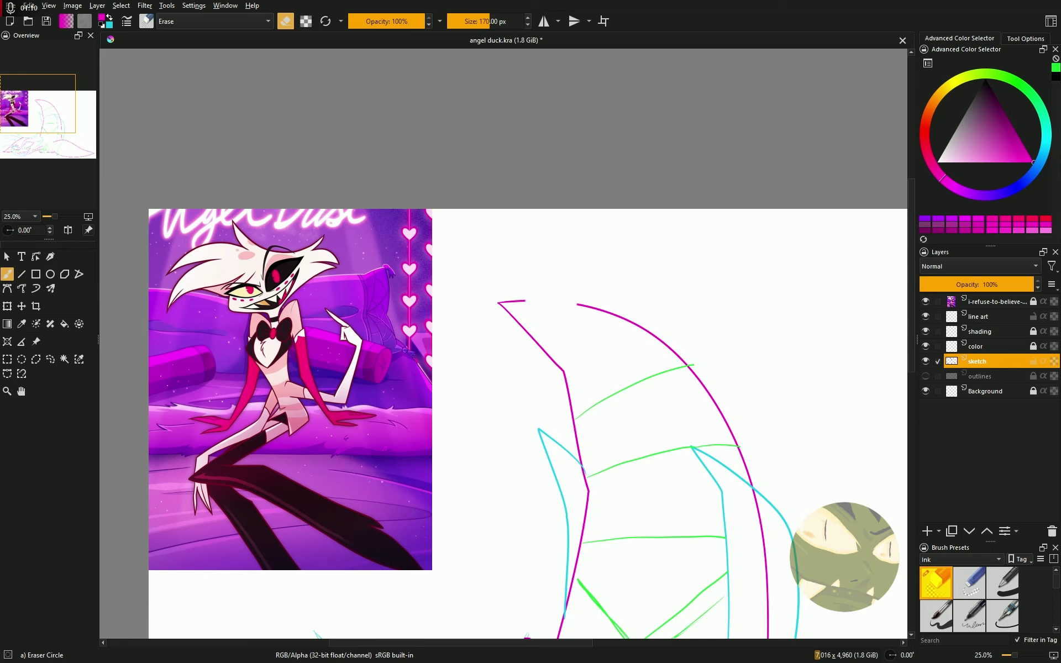
Close the tail top with a V notch and a short stroke at the tip
{"action": "left_click_drag", "start_coordinate": [523, 302], "coordinate": [577, 305]}
{"action": "mouse_move", "coordinate": [800, 597]}
{"action": "left_mouse_down"}
{"action": "mouse_move", "coordinate": [760, 439]}
{"action": "mouse_move", "coordinate": [548, 286]}
{"action": "left_mouse_up"}
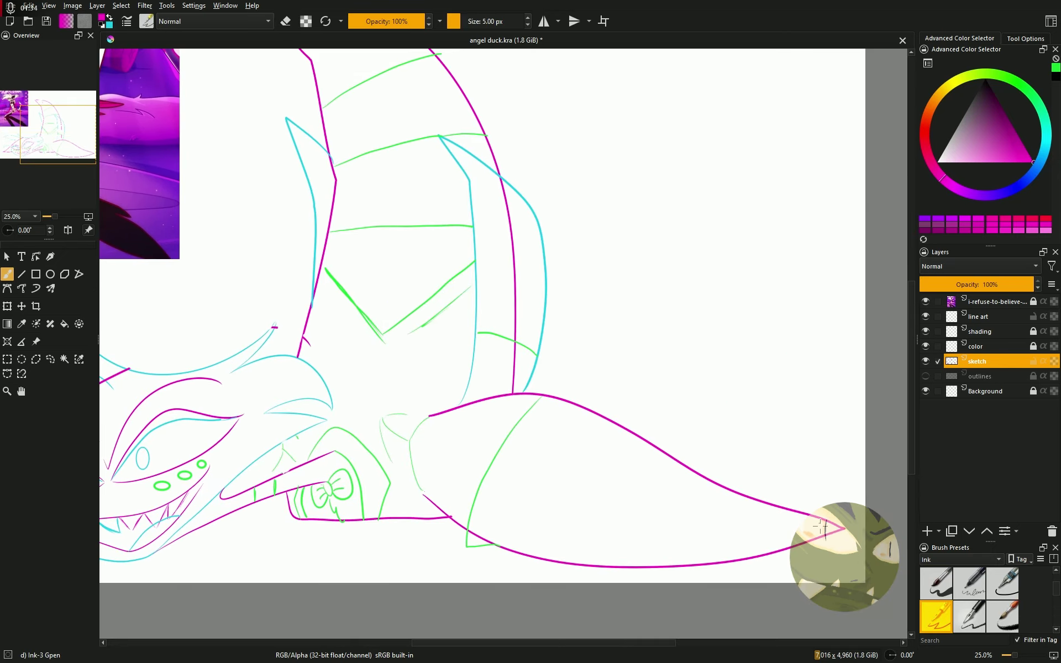
{"action": "left_click_drag", "start_coordinate": [785, 533], "coordinate": [837, 527]}
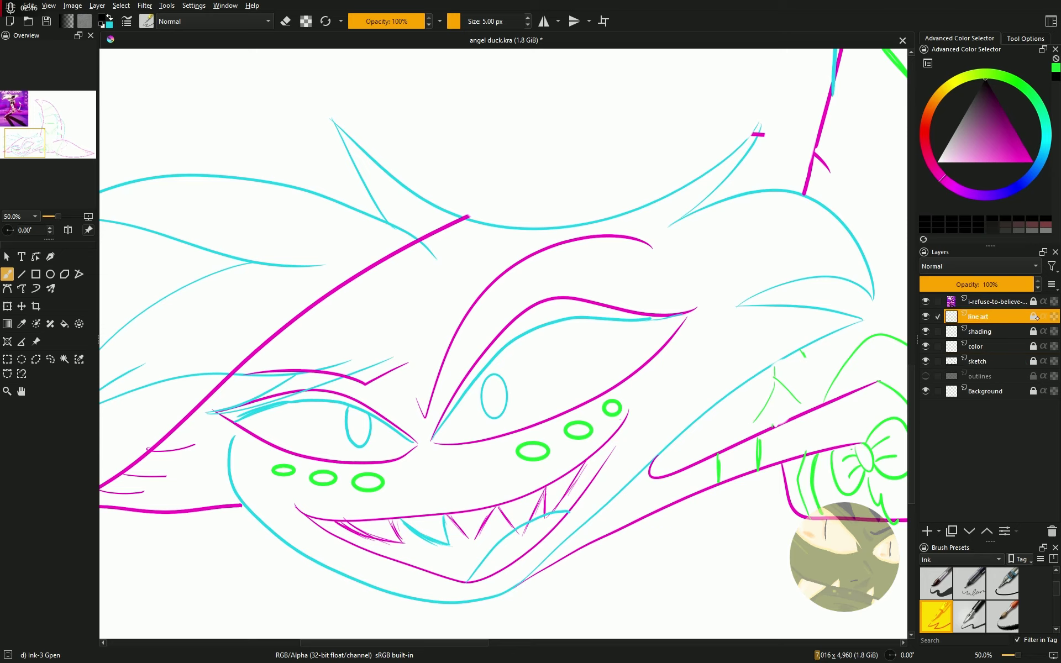
Ink the upper and lower lips and zigzag teeth in black on the line art layer
{"action": "mouse_move", "coordinate": [296, 505]}
{"action": "left_mouse_down"}
{"action": "mouse_move", "coordinate": [342, 523]}
{"action": "mouse_move", "coordinate": [627, 412]}
{"action": "left_mouse_up"}
{"action": "left_click_drag", "start_coordinate": [293, 506], "coordinate": [624, 442]}
{"action": "key", "text": "ctrl+z"}
{"action": "mouse_move", "coordinate": [295, 505]}
{"action": "left_mouse_down"}
{"action": "mouse_move", "coordinate": [476, 508]}
{"action": "mouse_move", "coordinate": [627, 412]}
{"action": "mouse_move", "coordinate": [608, 461]}
{"action": "mouse_move", "coordinate": [302, 511]}
{"action": "left_mouse_up"}
{"action": "mouse_move", "coordinate": [580, 466]}
{"action": "left_mouse_down"}
{"action": "mouse_move", "coordinate": [546, 520]}
{"action": "mouse_move", "coordinate": [546, 488]}
{"action": "left_mouse_up"}
{"action": "mouse_move", "coordinate": [546, 489]}
{"action": "left_mouse_down"}
{"action": "mouse_move", "coordinate": [521, 534]}
{"action": "mouse_move", "coordinate": [473, 541]}
{"action": "mouse_move", "coordinate": [446, 520]}
{"action": "left_mouse_up"}
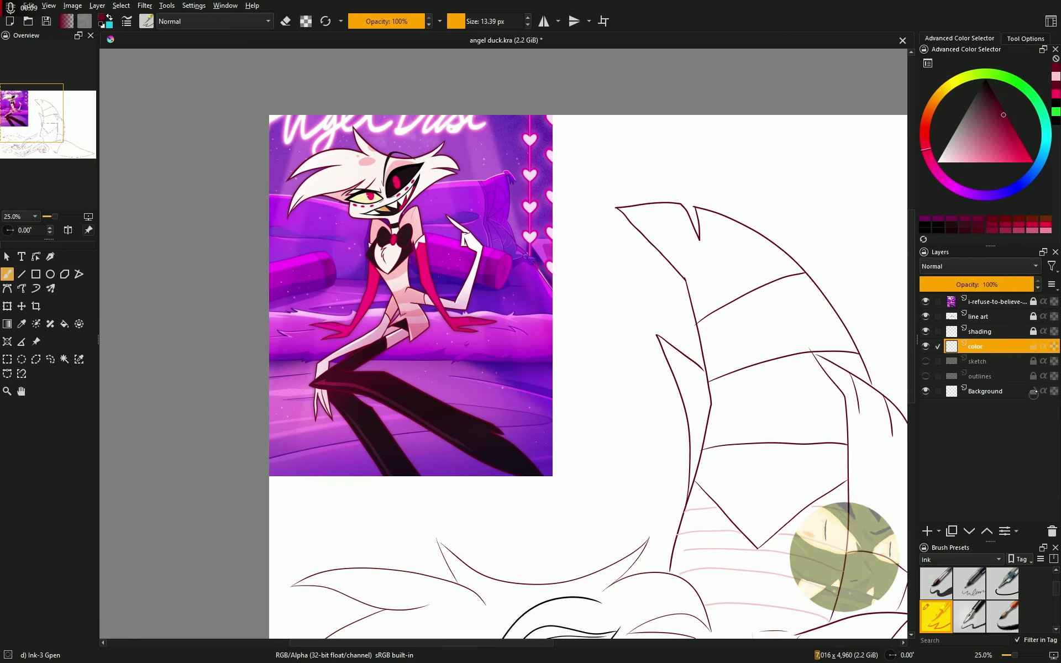
Select the Background layer in the Layers panel
{"action": "left_click", "coordinate": [985, 391]}
Fill the Background layer with a mid-grey colour
{"action": "left_click", "coordinate": [964, 113]}
{"action": "key", "text": "f"}
{"action": "left_click", "coordinate": [608, 331]}
On the color layer, sample near-white and trace white outlines along the mouth and upper eye
{"action": "left_click", "coordinate": [975, 345]}
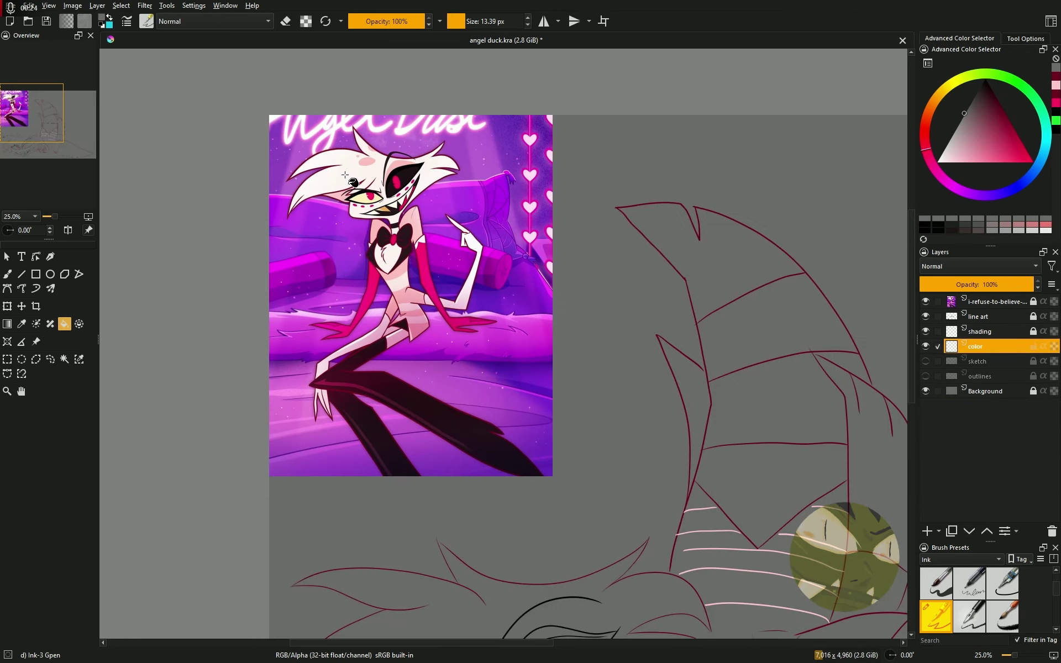
{"action": "left_click", "coordinate": [344, 173], "text": "ctrl"}
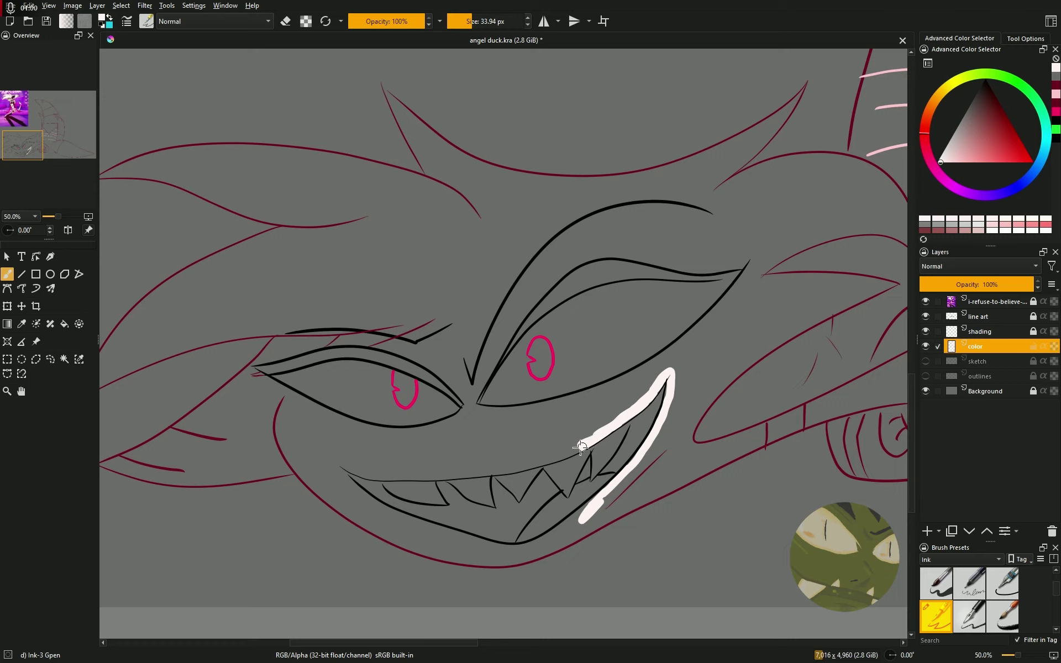
{"action": "mouse_move", "coordinate": [588, 442]}
{"action": "left_mouse_down"}
{"action": "mouse_move", "coordinate": [379, 474]}
{"action": "mouse_move", "coordinate": [338, 464]}
{"action": "left_mouse_up"}
{"action": "mouse_move", "coordinate": [586, 504]}
{"action": "left_mouse_down"}
{"action": "mouse_move", "coordinate": [551, 538]}
{"action": "mouse_move", "coordinate": [480, 547]}
{"action": "mouse_move", "coordinate": [389, 522]}
{"action": "mouse_move", "coordinate": [323, 453]}
{"action": "left_mouse_up"}
{"action": "left_click_drag", "start_coordinate": [670, 349], "coordinate": [756, 254]}
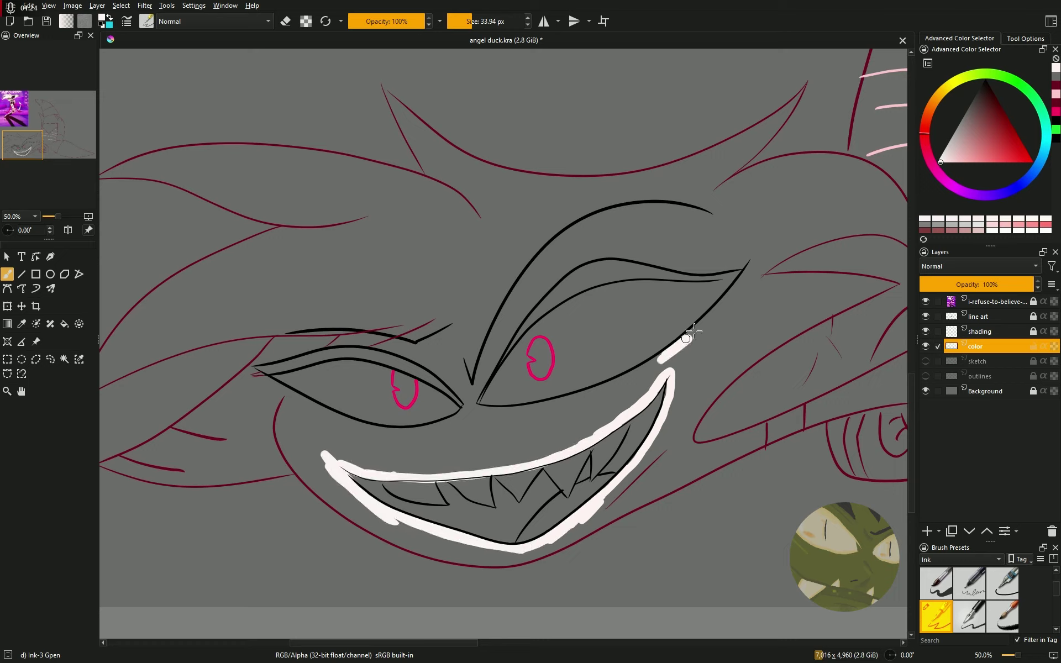
{"action": "left_click_drag", "start_coordinate": [663, 357], "coordinate": [574, 393]}
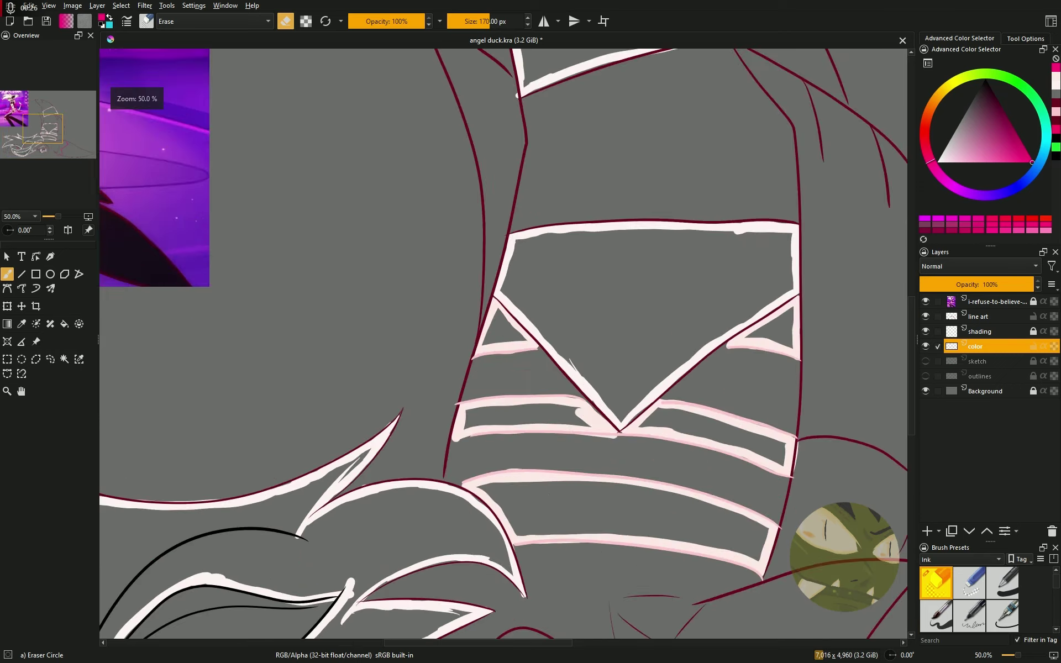
Thicken the pink iris outline, then undo the scribbled fill
{"action": "mouse_move", "coordinate": [439, 500]}
{"action": "left_mouse_down"}
{"action": "mouse_move", "coordinate": [458, 473]}
{"action": "mouse_move", "coordinate": [445, 497]}
{"action": "mouse_move", "coordinate": [448, 489]}
{"action": "left_mouse_up"}
{"action": "key", "text": "ctrl+z"}
{"action": "key", "text": "ctrl+z"}
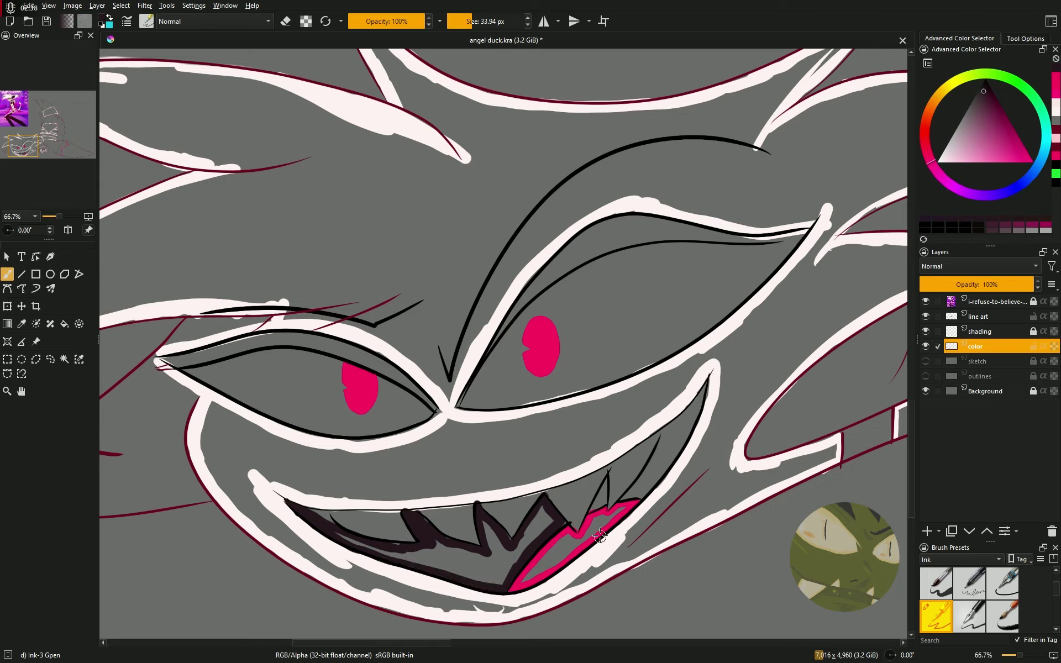
Shade the mouth dark, paint white fangs and teeth, and ink the right upper lid
{"action": "left_click_drag", "start_coordinate": [588, 516], "coordinate": [608, 475]}
{"action": "left_click_drag", "start_coordinate": [622, 497], "coordinate": [697, 413]}
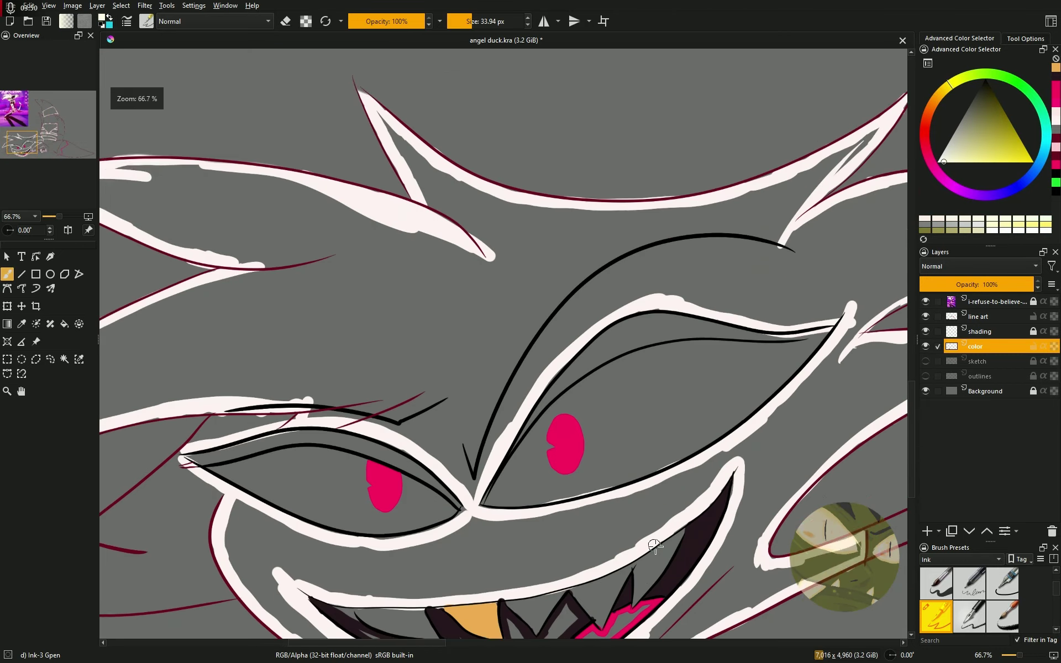
{"action": "mouse_move", "coordinate": [624, 505]}
{"action": "left_mouse_down"}
{"action": "mouse_move", "coordinate": [632, 530]}
{"action": "mouse_move", "coordinate": [663, 486]}
{"action": "mouse_move", "coordinate": [592, 566]}
{"action": "mouse_move", "coordinate": [565, 530]}
{"action": "mouse_move", "coordinate": [608, 514]}
{"action": "left_mouse_up"}
{"action": "mouse_move", "coordinate": [591, 564]}
{"action": "left_mouse_down"}
{"action": "mouse_move", "coordinate": [569, 525]}
{"action": "mouse_move", "coordinate": [602, 516]}
{"action": "mouse_move", "coordinate": [528, 571]}
{"action": "left_mouse_up"}
{"action": "mouse_move", "coordinate": [555, 531]}
{"action": "left_mouse_down"}
{"action": "mouse_move", "coordinate": [528, 570]}
{"action": "mouse_move", "coordinate": [513, 547]}
{"action": "mouse_move", "coordinate": [528, 566]}
{"action": "left_mouse_up"}
{"action": "mouse_move", "coordinate": [420, 548]}
{"action": "left_mouse_down"}
{"action": "mouse_move", "coordinate": [429, 574]}
{"action": "mouse_move", "coordinate": [402, 553]}
{"action": "left_mouse_up"}
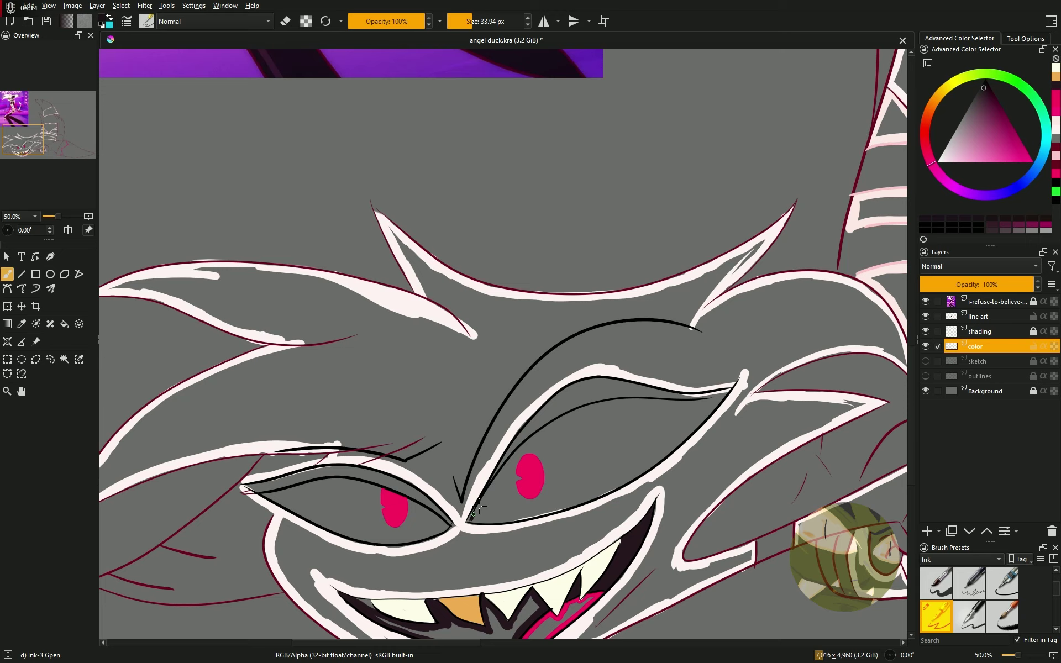
{"action": "mouse_move", "coordinate": [528, 440]}
{"action": "left_mouse_down"}
{"action": "mouse_move", "coordinate": [646, 395]}
{"action": "mouse_move", "coordinate": [721, 394]}
{"action": "mouse_move", "coordinate": [677, 409]}
{"action": "mouse_move", "coordinate": [616, 486]}
{"action": "mouse_move", "coordinate": [467, 522]}
{"action": "left_mouse_up"}
Ink a dark outline around the right eye's pink pupil and upper lid
{"action": "mouse_move", "coordinate": [545, 502]}
{"action": "left_mouse_down"}
{"action": "mouse_move", "coordinate": [521, 467]}
{"action": "mouse_move", "coordinate": [542, 500]}
{"action": "left_mouse_up"}
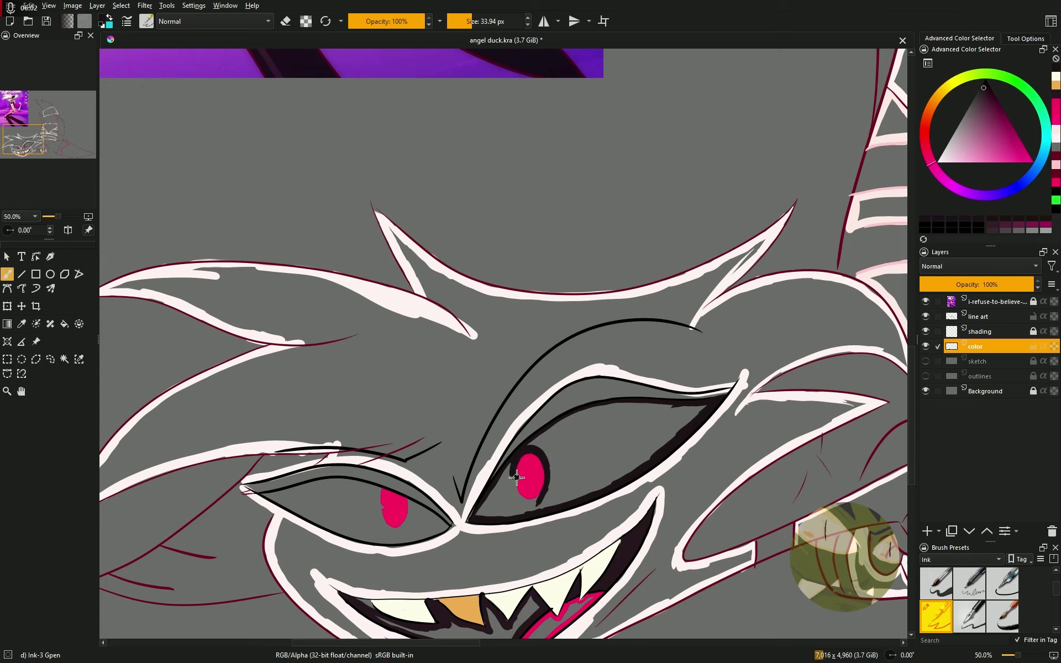
{"action": "scroll", "coordinate": [623, 475], "scroll_direction": "up", "scroll_amount": 10}
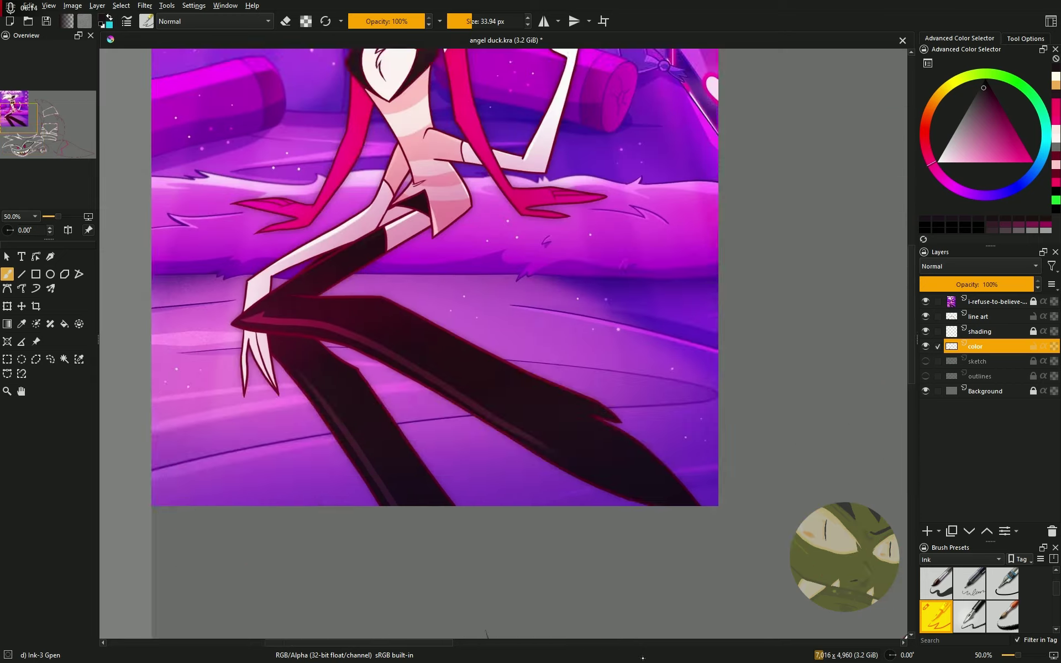
Paint cream-yellow around the left eye's pupil
{"action": "scroll", "coordinate": [623, 476], "scroll_direction": "down", "scroll_amount": 10}
{"action": "mouse_move", "coordinate": [458, 518]}
{"action": "left_mouse_down"}
{"action": "mouse_move", "coordinate": [472, 481]}
{"action": "mouse_move", "coordinate": [442, 528]}
{"action": "mouse_move", "coordinate": [422, 467]}
{"action": "mouse_move", "coordinate": [514, 514]}
{"action": "mouse_move", "coordinate": [367, 531]}
{"action": "mouse_move", "coordinate": [277, 469]}
{"action": "mouse_move", "coordinate": [396, 463]}
{"action": "left_mouse_up"}
{"action": "scroll", "coordinate": [396, 463], "scroll_direction": "down", "scroll_amount": 4}
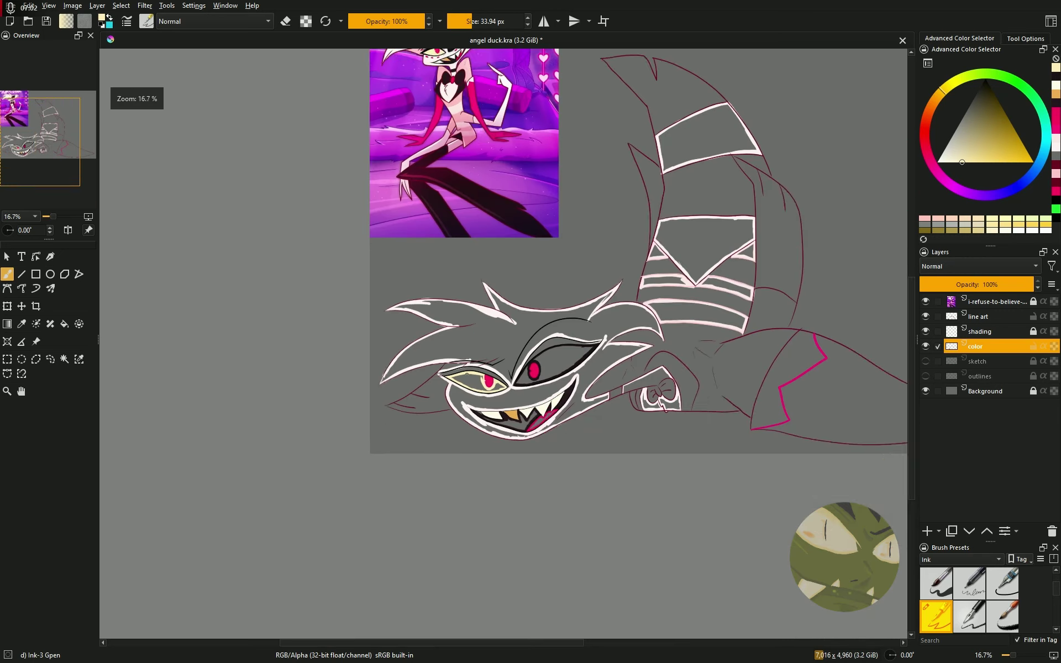
Sample pink from the reference and paint pink strokes along the hand shape's left and bottom edges
{"action": "left_click", "coordinate": [461, 123], "text": "ctrl"}
{"action": "scroll", "coordinate": [462, 123], "scroll_direction": "up", "scroll_amount": 2}
{"action": "scroll", "coordinate": [462, 123], "scroll_direction": "down", "scroll_amount": 5}
{"action": "scroll", "coordinate": [462, 123], "scroll_direction": "right", "scroll_amount": 5}
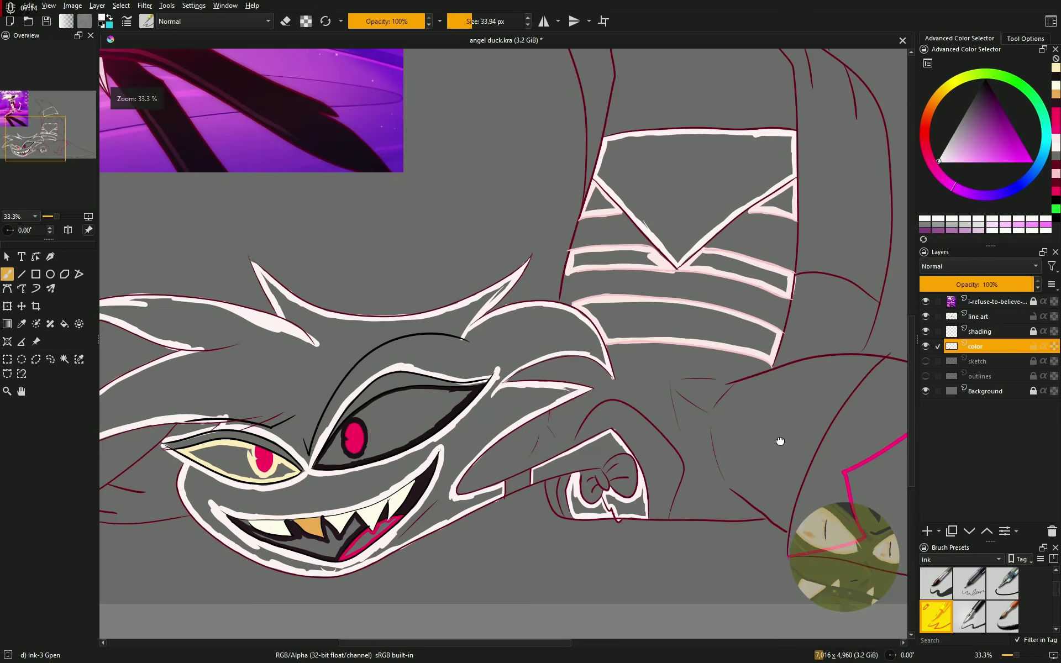
{"action": "mouse_move", "coordinate": [724, 530]}
{"action": "left_mouse_down"}
{"action": "mouse_move", "coordinate": [735, 475]}
{"action": "mouse_move", "coordinate": [790, 375]}
{"action": "mouse_move", "coordinate": [830, 347]}
{"action": "left_mouse_up"}
{"action": "scroll", "coordinate": [830, 347], "scroll_direction": "down", "scroll_amount": 1}
{"action": "scroll", "coordinate": [830, 347], "scroll_direction": "right", "scroll_amount": 5}
{"action": "left_click", "coordinate": [387, 449], "text": "ctrl"}
{"action": "mouse_move", "coordinate": [362, 450]}
{"action": "left_mouse_down"}
{"action": "mouse_move", "coordinate": [618, 483]}
{"action": "mouse_move", "coordinate": [870, 426]}
{"action": "mouse_move", "coordinate": [815, 416]}
{"action": "left_mouse_up"}
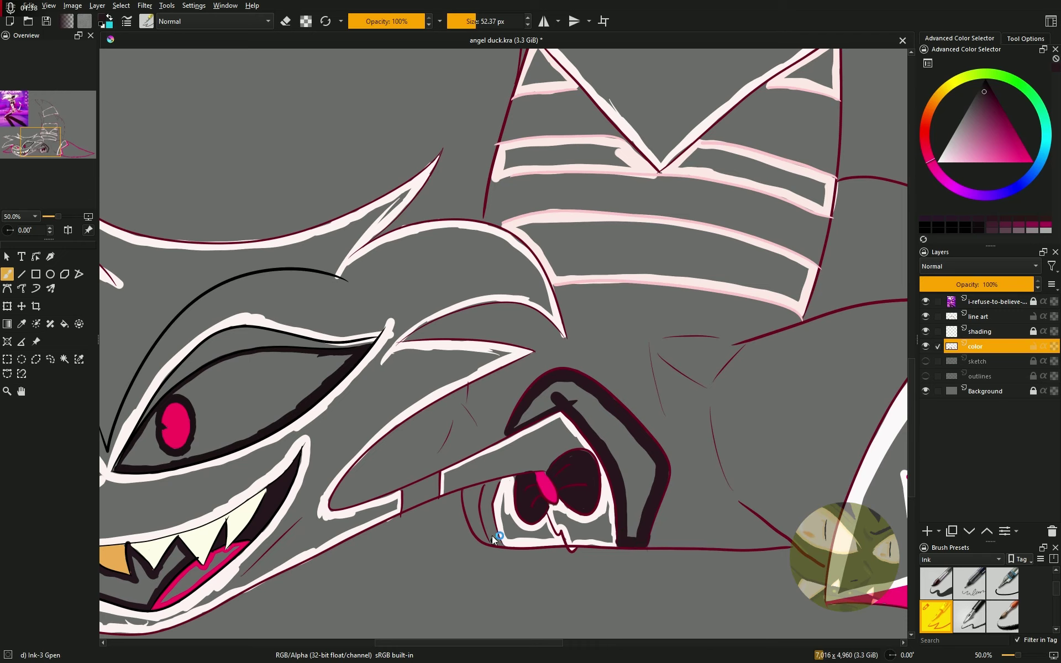
Ink dark outlines around the rounded hand shape and fill the gap between its parallel outlines
{"action": "left_click_drag", "start_coordinate": [500, 541], "coordinate": [489, 480]}
{"action": "left_click_drag", "start_coordinate": [489, 525], "coordinate": [500, 544]}
{"action": "left_click", "coordinate": [507, 530], "text": "ctrl"}
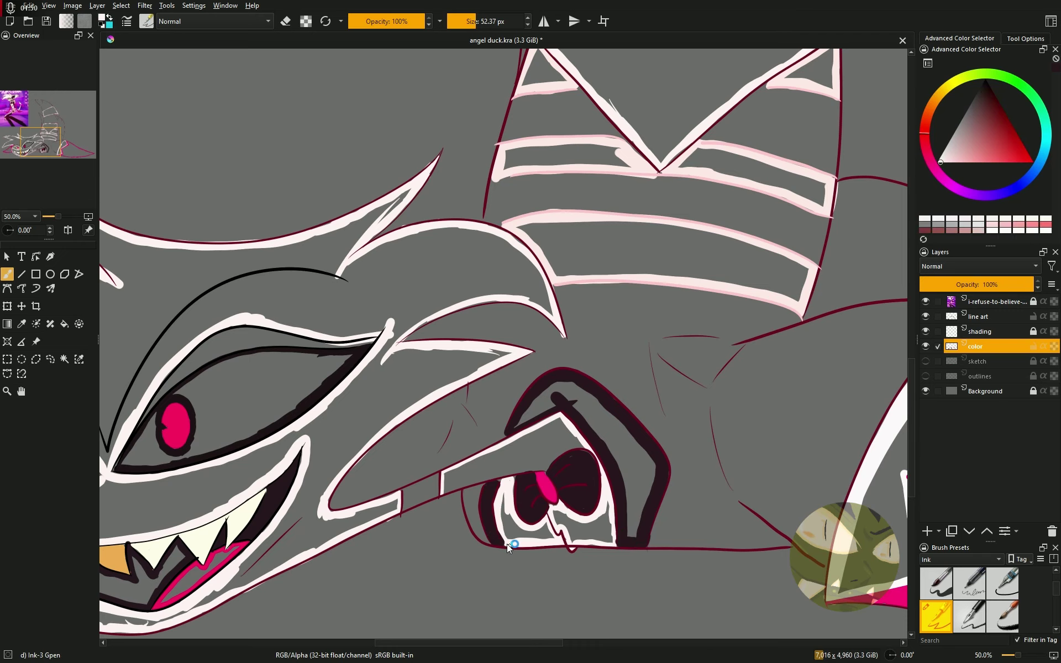
{"action": "left_click", "coordinate": [578, 475], "text": "ctrl"}
{"action": "mouse_move", "coordinate": [439, 478]}
{"action": "left_mouse_down"}
{"action": "mouse_move", "coordinate": [417, 497]}
{"action": "mouse_move", "coordinate": [435, 501]}
{"action": "left_mouse_up"}
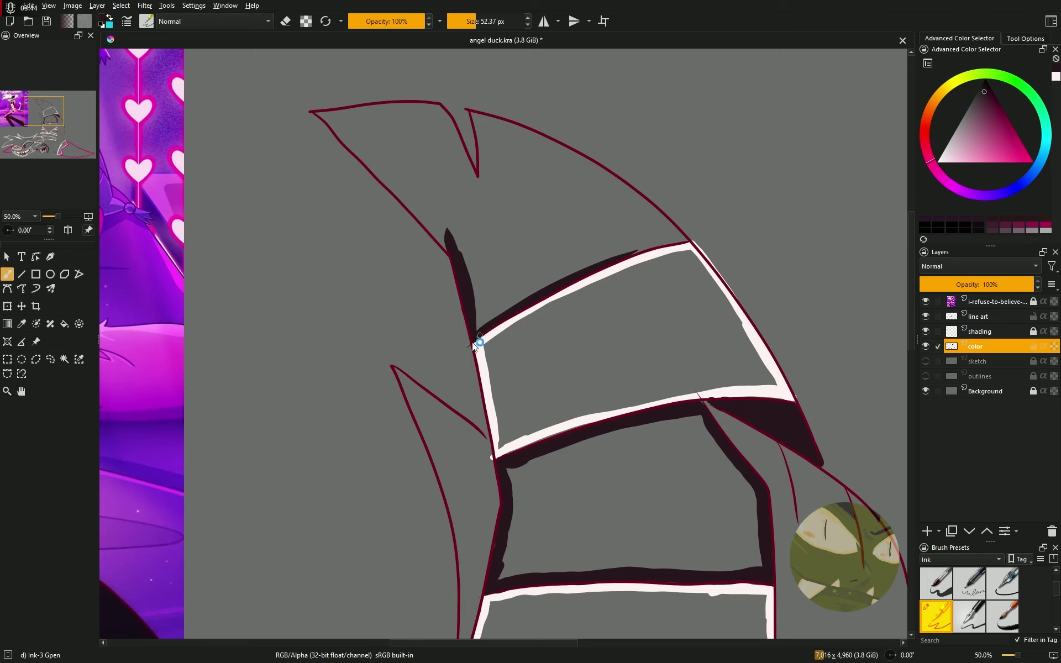
Shade dark along the upper stripe outline and extend a white stroke down the body's right curve
{"action": "mouse_move", "coordinate": [688, 241]}
{"action": "left_mouse_down"}
{"action": "mouse_move", "coordinate": [546, 140]}
{"action": "mouse_move", "coordinate": [478, 114]}
{"action": "mouse_move", "coordinate": [484, 179]}
{"action": "mouse_move", "coordinate": [442, 108]}
{"action": "mouse_move", "coordinate": [342, 122]}
{"action": "left_mouse_up"}
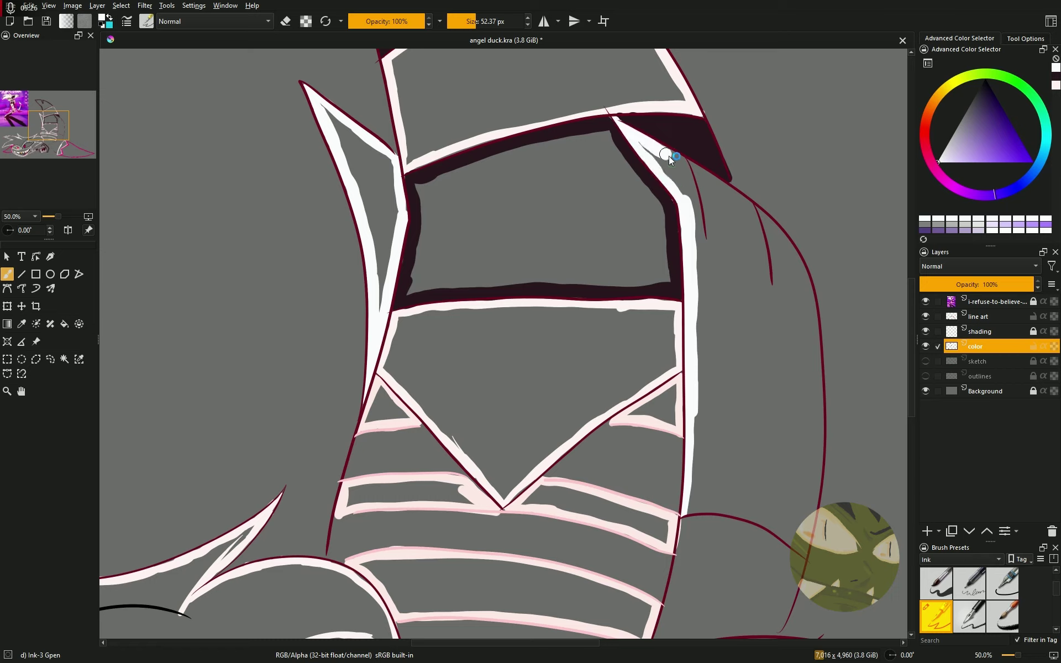
{"action": "left_click_drag", "start_coordinate": [701, 177], "coordinate": [821, 337]}
{"action": "key", "text": "ctrl+z"}
{"action": "mouse_move", "coordinate": [750, 208]}
{"action": "left_mouse_down"}
{"action": "mouse_move", "coordinate": [818, 483]}
{"action": "mouse_move", "coordinate": [747, 518]}
{"action": "left_mouse_up"}
{"action": "key", "text": "e"}
{"action": "key", "text": "e"}
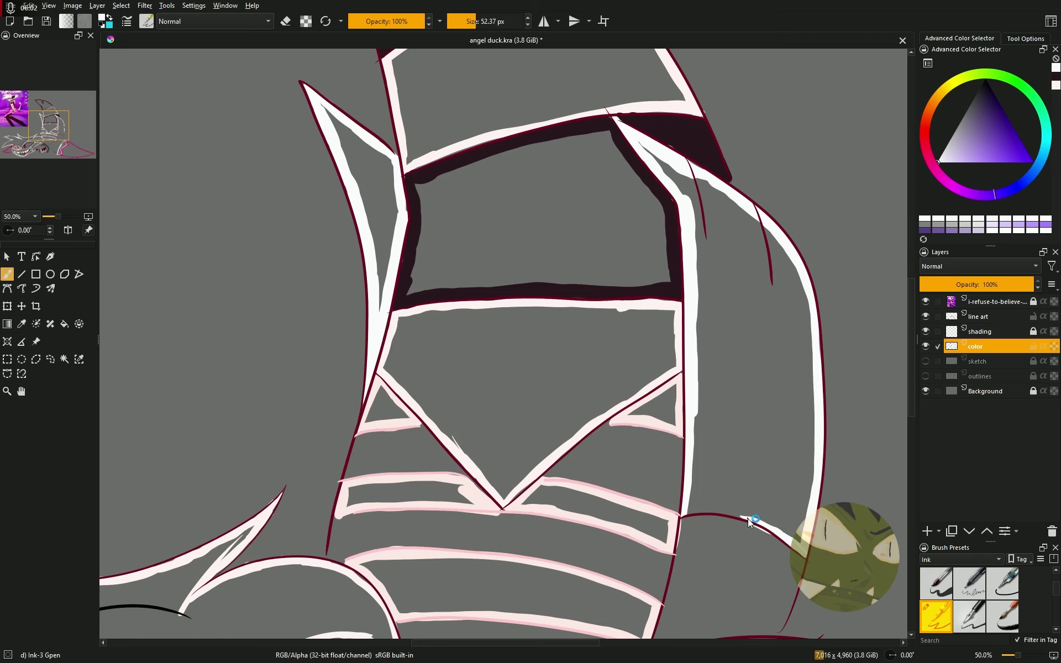
{"action": "key", "text": "e"}
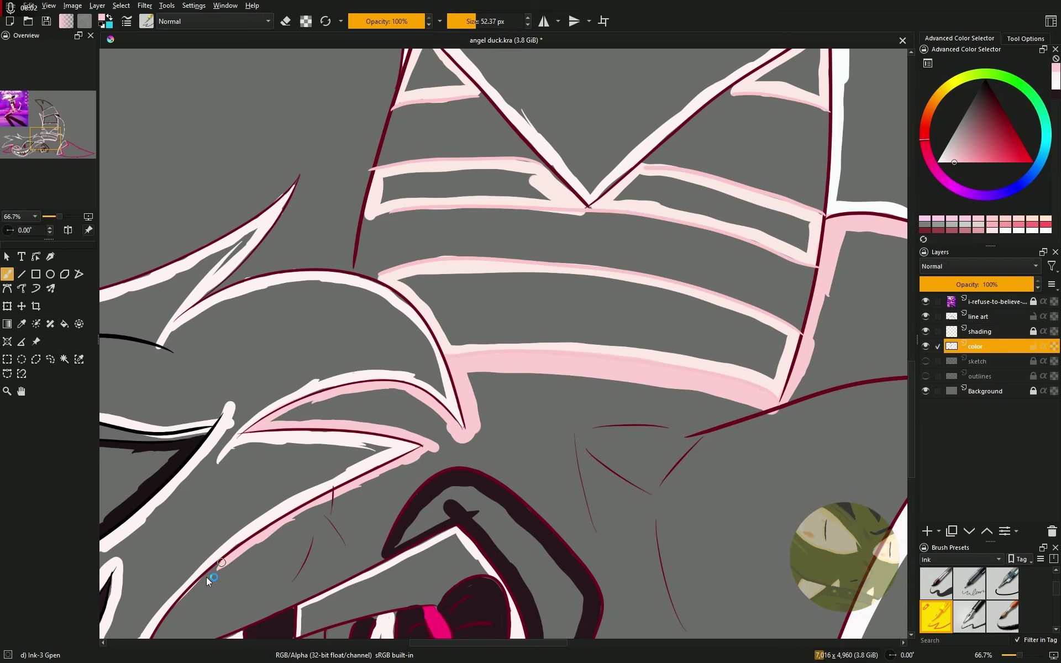
Paint pink along the beak's inner edge and across the lower body bands
{"action": "mouse_move", "coordinate": [290, 544]}
{"action": "left_mouse_down"}
{"action": "mouse_move", "coordinate": [518, 435]}
{"action": "mouse_move", "coordinate": [681, 400]}
{"action": "left_mouse_up"}
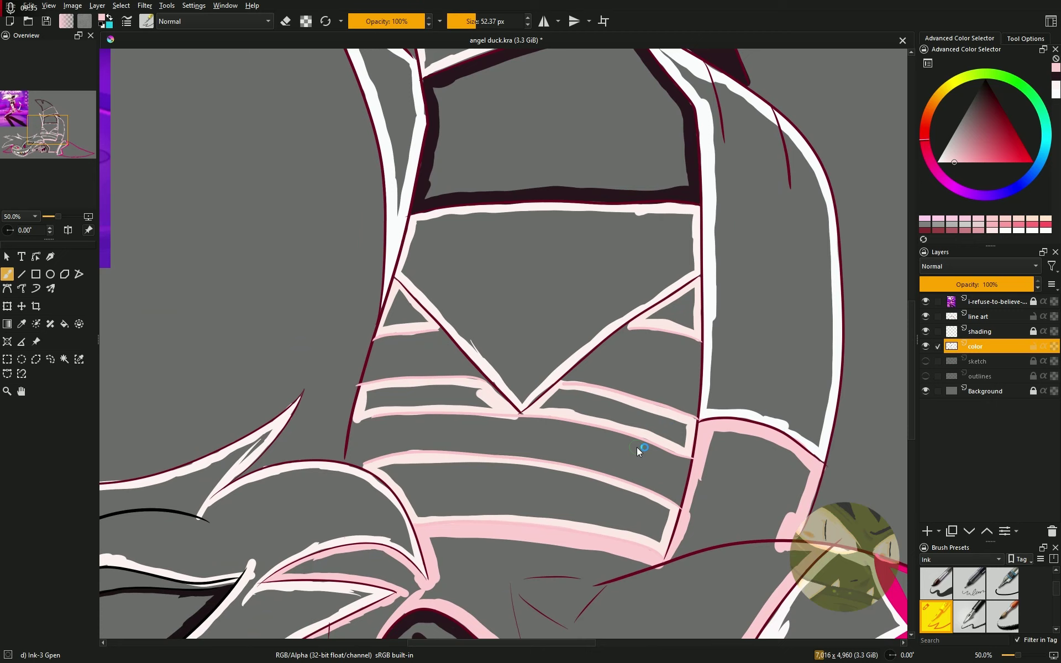
{"action": "mouse_move", "coordinate": [238, 581]}
{"action": "left_mouse_down"}
{"action": "mouse_move", "coordinate": [532, 503]}
{"action": "mouse_move", "coordinate": [587, 502]}
{"action": "mouse_move", "coordinate": [817, 556]}
{"action": "left_mouse_up"}
{"action": "mouse_move", "coordinate": [851, 476]}
{"action": "left_mouse_down"}
{"action": "mouse_move", "coordinate": [781, 502]}
{"action": "mouse_move", "coordinate": [456, 434]}
{"action": "mouse_move", "coordinate": [199, 440]}
{"action": "left_mouse_up"}
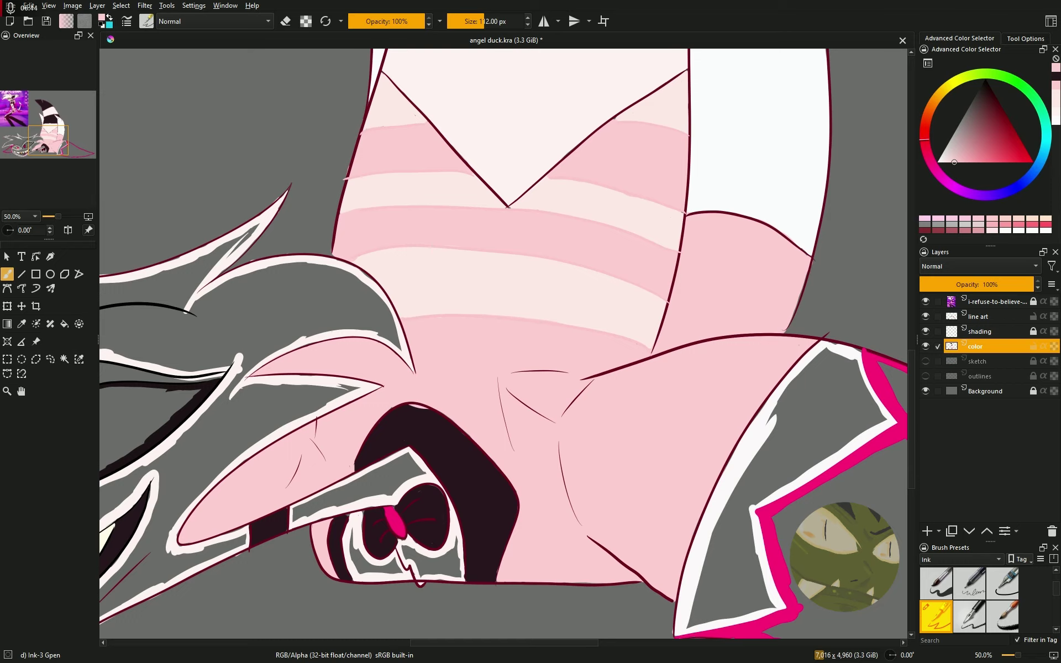
Fill the sleeve cuff white and cover the grey spots below the nose and beside the eye
{"action": "mouse_move", "coordinate": [690, 608]}
{"action": "left_mouse_down"}
{"action": "mouse_move", "coordinate": [769, 599]}
{"action": "mouse_move", "coordinate": [867, 407]}
{"action": "mouse_move", "coordinate": [880, 424]}
{"action": "mouse_move", "coordinate": [717, 571]}
{"action": "left_mouse_up"}
{"action": "left_click_drag", "start_coordinate": [745, 475], "coordinate": [779, 440]}
{"action": "left_click", "coordinate": [418, 566], "text": "ctrl"}
{"action": "mouse_move", "coordinate": [418, 565]}
{"action": "left_mouse_down"}
{"action": "mouse_move", "coordinate": [393, 567]}
{"action": "mouse_move", "coordinate": [354, 531]}
{"action": "mouse_move", "coordinate": [420, 458]}
{"action": "mouse_move", "coordinate": [353, 503]}
{"action": "left_mouse_up"}
{"action": "left_click", "coordinate": [424, 416], "text": "ctrl"}
Sample magenta and fill the cuff edge, the tail tip and the left hair spike with it
{"action": "left_click", "coordinate": [331, 471], "text": "ctrl"}
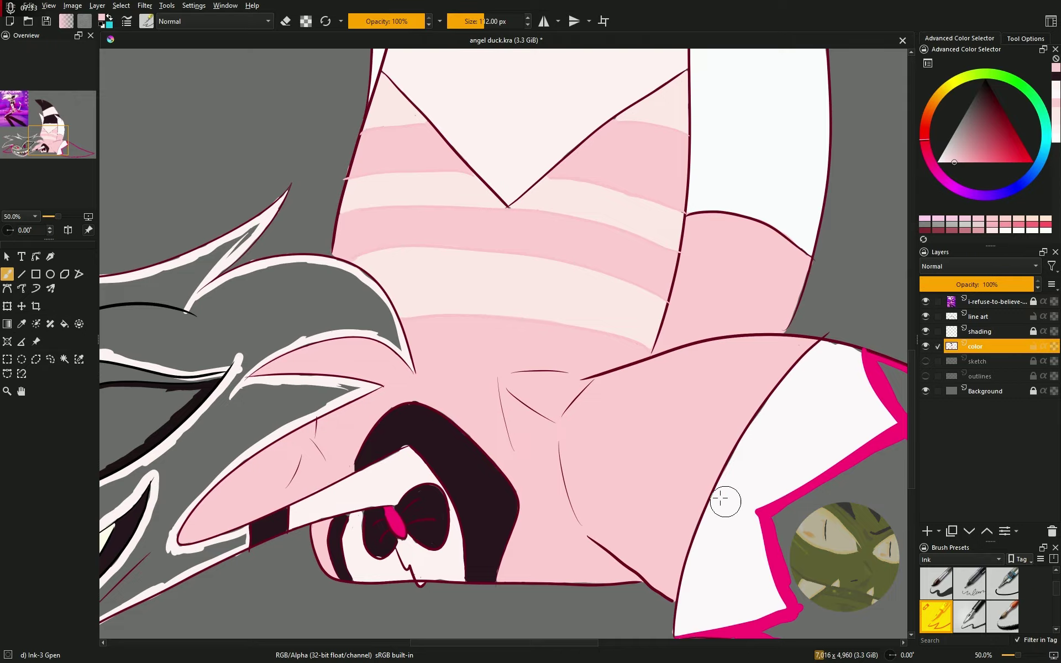
{"action": "key", "text": "minus"}
{"action": "left_click", "coordinate": [575, 380], "text": "ctrl"}
{"action": "mouse_move", "coordinate": [574, 380]}
{"action": "left_mouse_down"}
{"action": "mouse_move", "coordinate": [511, 486]}
{"action": "mouse_move", "coordinate": [569, 363]}
{"action": "mouse_move", "coordinate": [797, 475]}
{"action": "mouse_move", "coordinate": [676, 500]}
{"action": "mouse_move", "coordinate": [514, 484]}
{"action": "mouse_move", "coordinate": [581, 372]}
{"action": "mouse_move", "coordinate": [793, 469]}
{"action": "mouse_move", "coordinate": [573, 421]}
{"action": "mouse_move", "coordinate": [549, 432]}
{"action": "mouse_move", "coordinate": [572, 474]}
{"action": "mouse_move", "coordinate": [683, 434]}
{"action": "mouse_move", "coordinate": [710, 473]}
{"action": "left_mouse_up"}
{"action": "key", "text": "ctrl+z"}
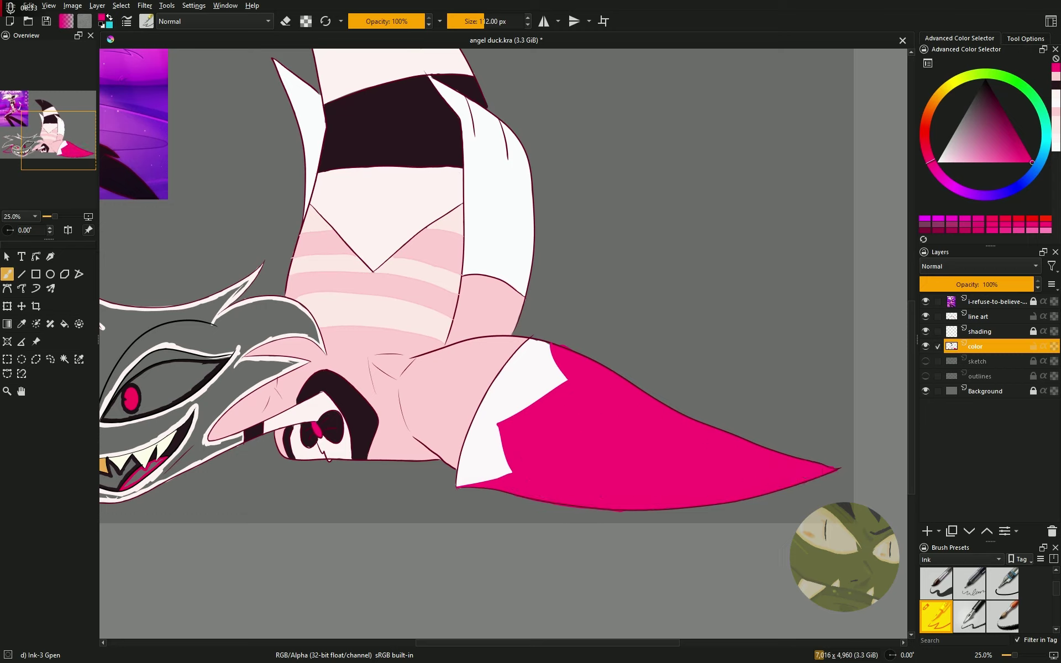
{"action": "left_click_drag", "start_coordinate": [569, 451], "coordinate": [892, 446]}
{"action": "mouse_move", "coordinate": [247, 447]}
{"action": "left_mouse_down"}
{"action": "mouse_move", "coordinate": [298, 433]}
{"action": "mouse_move", "coordinate": [323, 406]}
{"action": "mouse_move", "coordinate": [282, 453]}
{"action": "mouse_move", "coordinate": [315, 420]}
{"action": "left_mouse_up"}
Paint the mouth interior dark, the lower lip light, and the grey hair and brow gaps pale pink
{"action": "key", "text": "plus"}
{"action": "scroll", "coordinate": [441, 448], "scroll_direction": "up", "scroll_amount": 1}
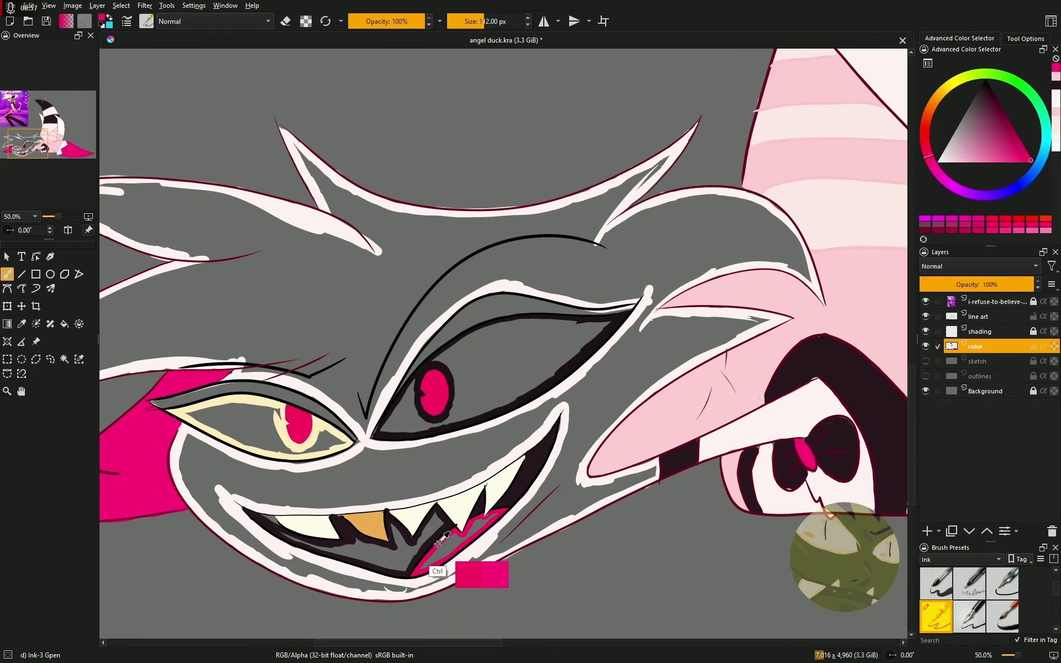
{"action": "scroll", "coordinate": [441, 532], "scroll_direction": "down", "scroll_amount": 2}
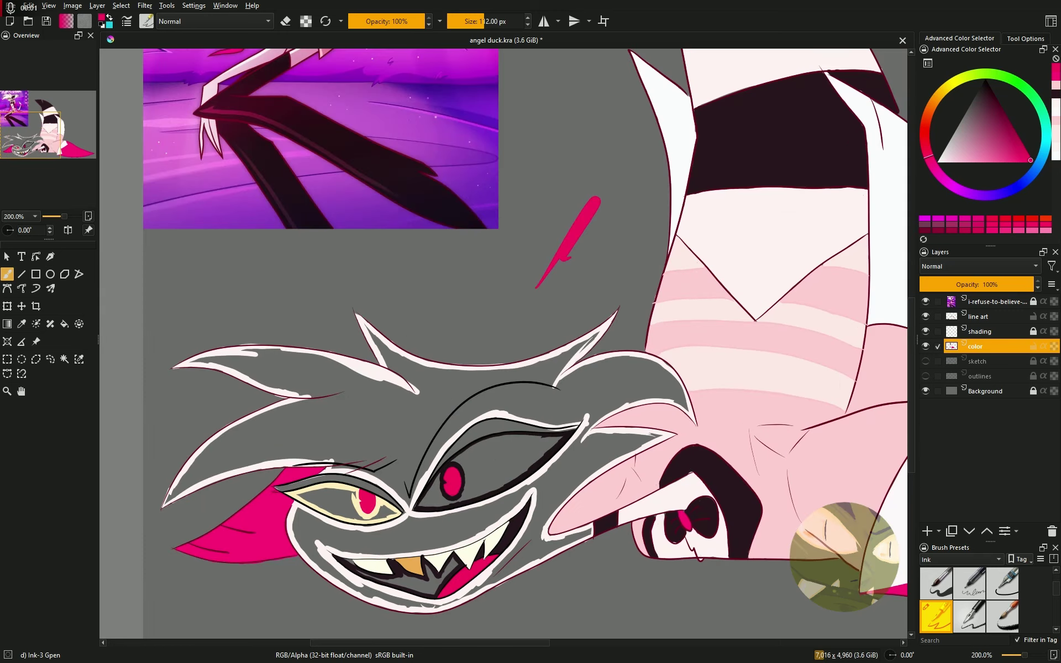
{"action": "left_click", "coordinate": [509, 533], "text": "ctrl"}
{"action": "left_click_drag", "start_coordinate": [459, 555], "coordinate": [349, 559]}
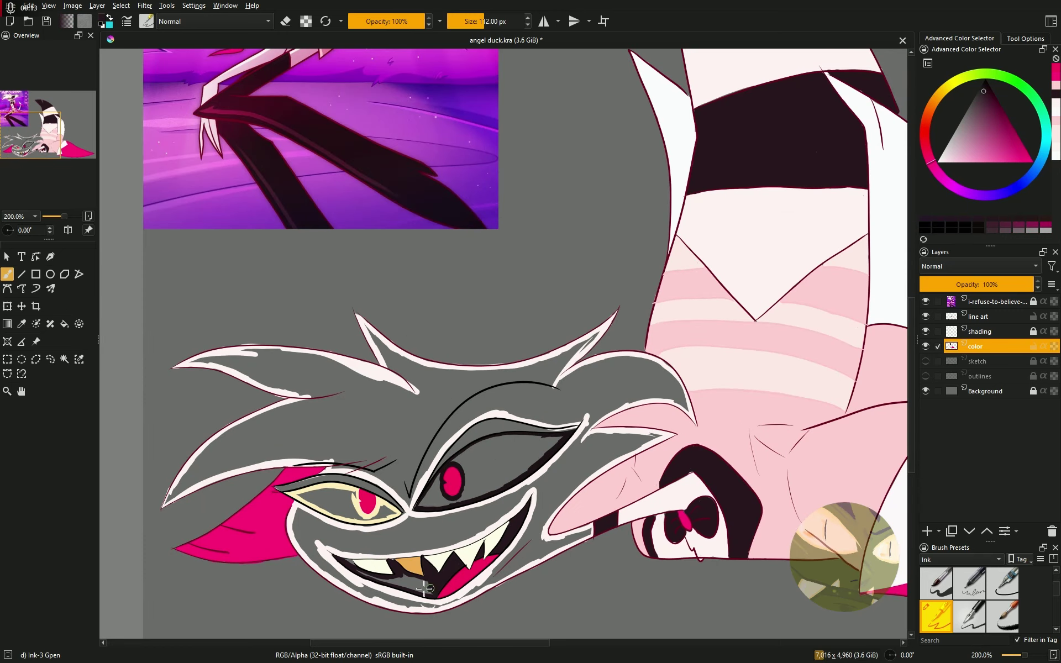
{"action": "left_click", "coordinate": [556, 570], "text": "ctrl"}
{"action": "mouse_move", "coordinate": [481, 593]}
{"action": "left_mouse_down"}
{"action": "mouse_move", "coordinate": [360, 590]}
{"action": "mouse_move", "coordinate": [298, 516]}
{"action": "mouse_move", "coordinate": [315, 544]}
{"action": "mouse_move", "coordinate": [398, 547]}
{"action": "mouse_move", "coordinate": [502, 512]}
{"action": "mouse_move", "coordinate": [412, 522]}
{"action": "mouse_move", "coordinate": [585, 547]}
{"action": "mouse_move", "coordinate": [552, 550]}
{"action": "mouse_move", "coordinate": [531, 497]}
{"action": "mouse_move", "coordinate": [605, 460]}
{"action": "mouse_move", "coordinate": [585, 439]}
{"action": "mouse_move", "coordinate": [558, 475]}
{"action": "mouse_move", "coordinate": [575, 440]}
{"action": "mouse_move", "coordinate": [646, 391]}
{"action": "mouse_move", "coordinate": [682, 406]}
{"action": "mouse_move", "coordinate": [613, 365]}
{"action": "mouse_move", "coordinate": [564, 389]}
{"action": "mouse_move", "coordinate": [500, 399]}
{"action": "left_mouse_up"}
{"action": "mouse_move", "coordinate": [605, 387]}
{"action": "left_mouse_down"}
{"action": "mouse_move", "coordinate": [636, 376]}
{"action": "mouse_move", "coordinate": [555, 403]}
{"action": "mouse_move", "coordinate": [476, 398]}
{"action": "mouse_move", "coordinate": [503, 397]}
{"action": "mouse_move", "coordinate": [395, 487]}
{"action": "mouse_move", "coordinate": [332, 442]}
{"action": "mouse_move", "coordinate": [387, 469]}
{"action": "mouse_move", "coordinate": [266, 451]}
{"action": "mouse_move", "coordinate": [171, 494]}
{"action": "mouse_move", "coordinate": [318, 405]}
{"action": "mouse_move", "coordinate": [199, 362]}
{"action": "mouse_move", "coordinate": [376, 340]}
{"action": "mouse_move", "coordinate": [411, 381]}
{"action": "mouse_move", "coordinate": [552, 365]}
{"action": "mouse_move", "coordinate": [419, 442]}
{"action": "mouse_move", "coordinate": [331, 391]}
{"action": "left_mouse_up"}
{"action": "left_click_drag", "start_coordinate": [309, 428], "coordinate": [378, 417]}
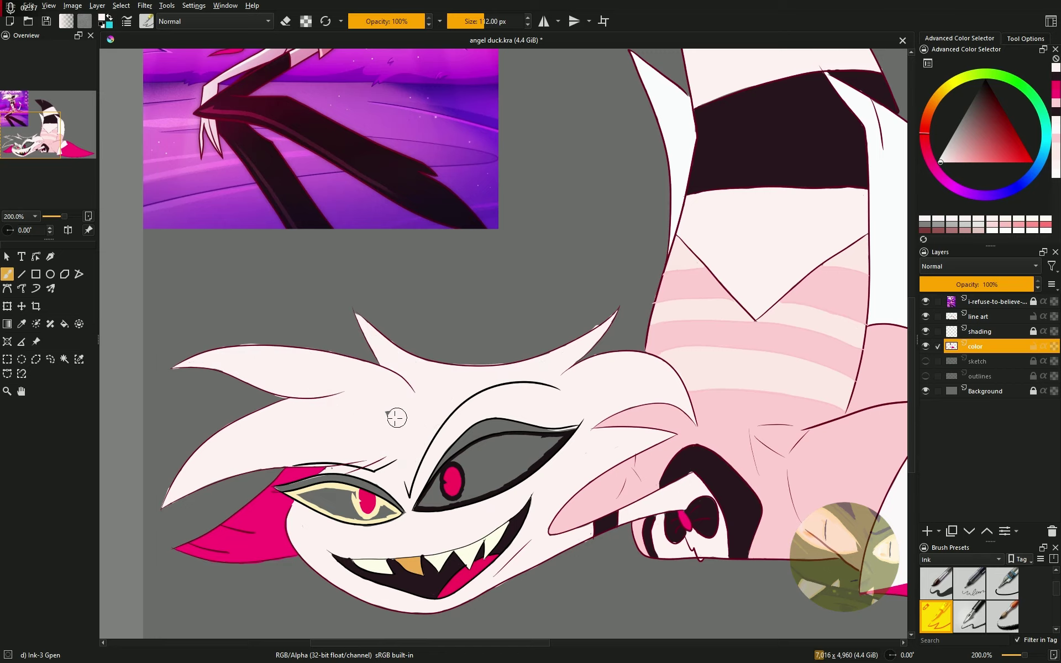
Paint the right eye's interior dark and fill the left eye cream
{"action": "scroll", "coordinate": [387, 420], "scroll_direction": "up", "scroll_amount": 1}
{"action": "left_click", "coordinate": [569, 534], "text": "ctrl"}
{"action": "mouse_move", "coordinate": [403, 542]}
{"action": "left_mouse_down"}
{"action": "mouse_move", "coordinate": [445, 531]}
{"action": "mouse_move", "coordinate": [447, 489]}
{"action": "mouse_move", "coordinate": [409, 547]}
{"action": "mouse_move", "coordinate": [481, 480]}
{"action": "mouse_move", "coordinate": [470, 525]}
{"action": "mouse_move", "coordinate": [530, 486]}
{"action": "left_mouse_up"}
{"action": "left_click", "coordinate": [358, 564], "text": "ctrl"}
{"action": "mouse_move", "coordinate": [335, 577]}
{"action": "left_mouse_down"}
{"action": "mouse_move", "coordinate": [232, 545]}
{"action": "mouse_move", "coordinate": [290, 572]}
{"action": "left_mouse_up"}
Brush cream "PLS SUB!" lettering with a smiley beside the character
{"action": "key", "text": "1"}
{"action": "mouse_move", "coordinate": [628, 318]}
{"action": "left_mouse_down"}
{"action": "mouse_move", "coordinate": [660, 254]}
{"action": "mouse_move", "coordinate": [704, 301]}
{"action": "left_mouse_up"}
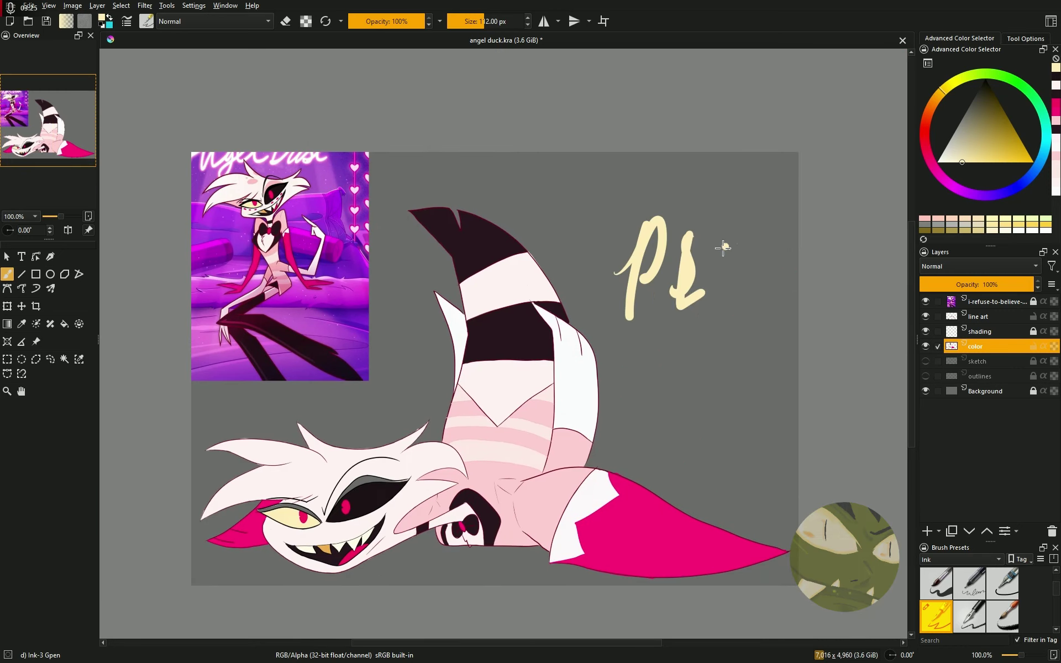
{"action": "left_click_drag", "start_coordinate": [732, 243], "coordinate": [719, 290]}
{"action": "left_click_drag", "start_coordinate": [650, 332], "coordinate": [688, 398]}
{"action": "left_click_drag", "start_coordinate": [696, 331], "coordinate": [724, 392]}
{"action": "left_click_drag", "start_coordinate": [743, 315], "coordinate": [719, 497]}
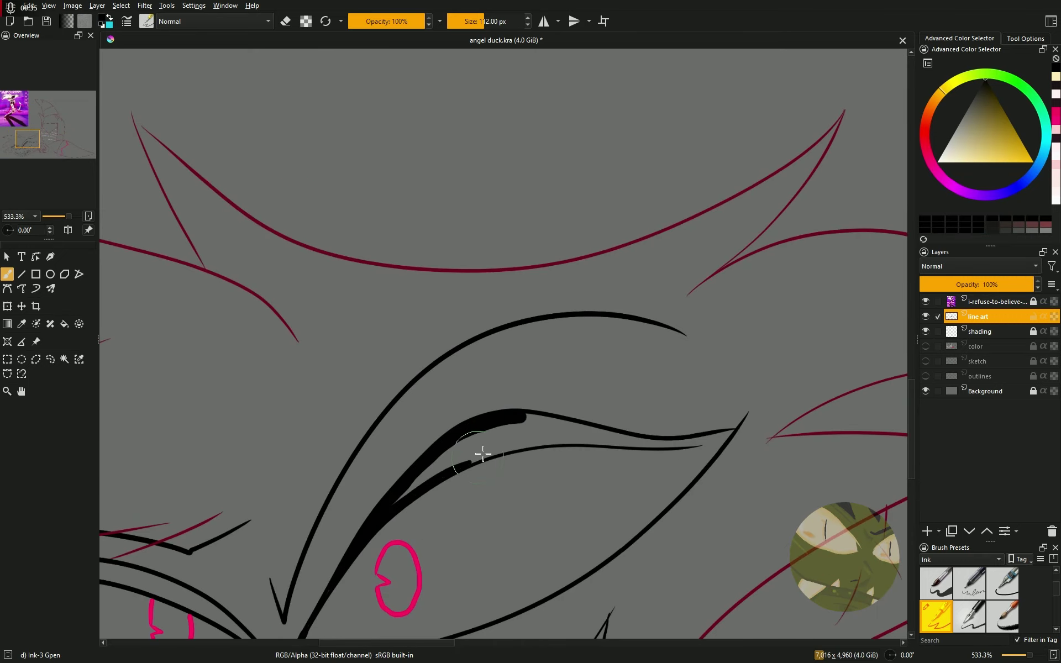
Thicken both eyes' upper lids into solid black shapes
{"action": "mouse_move", "coordinate": [482, 454]}
{"action": "left_mouse_down"}
{"action": "mouse_move", "coordinate": [528, 434]}
{"action": "mouse_move", "coordinate": [728, 432]}
{"action": "left_mouse_up"}
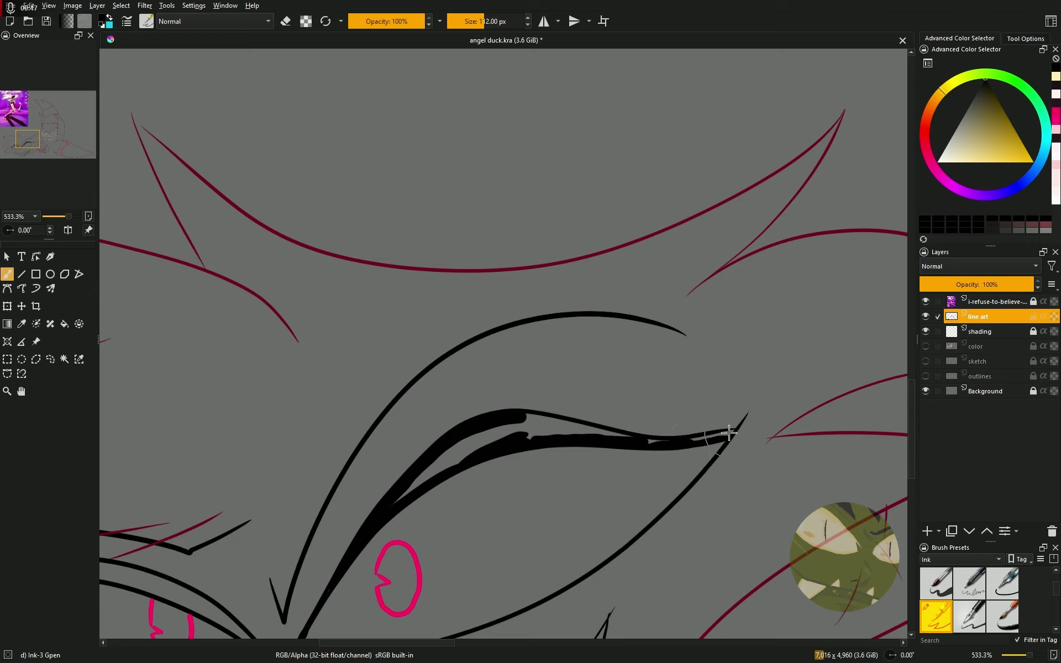
{"action": "mouse_move", "coordinate": [655, 441]}
{"action": "left_mouse_down"}
{"action": "mouse_move", "coordinate": [549, 422]}
{"action": "mouse_move", "coordinate": [433, 473]}
{"action": "mouse_move", "coordinate": [569, 437]}
{"action": "left_mouse_up"}
{"action": "mouse_move", "coordinate": [630, 470]}
{"action": "left_mouse_down"}
{"action": "mouse_move", "coordinate": [597, 433]}
{"action": "mouse_move", "coordinate": [474, 379]}
{"action": "mouse_move", "coordinate": [303, 410]}
{"action": "mouse_move", "coordinate": [481, 386]}
{"action": "mouse_move", "coordinate": [578, 420]}
{"action": "left_mouse_up"}
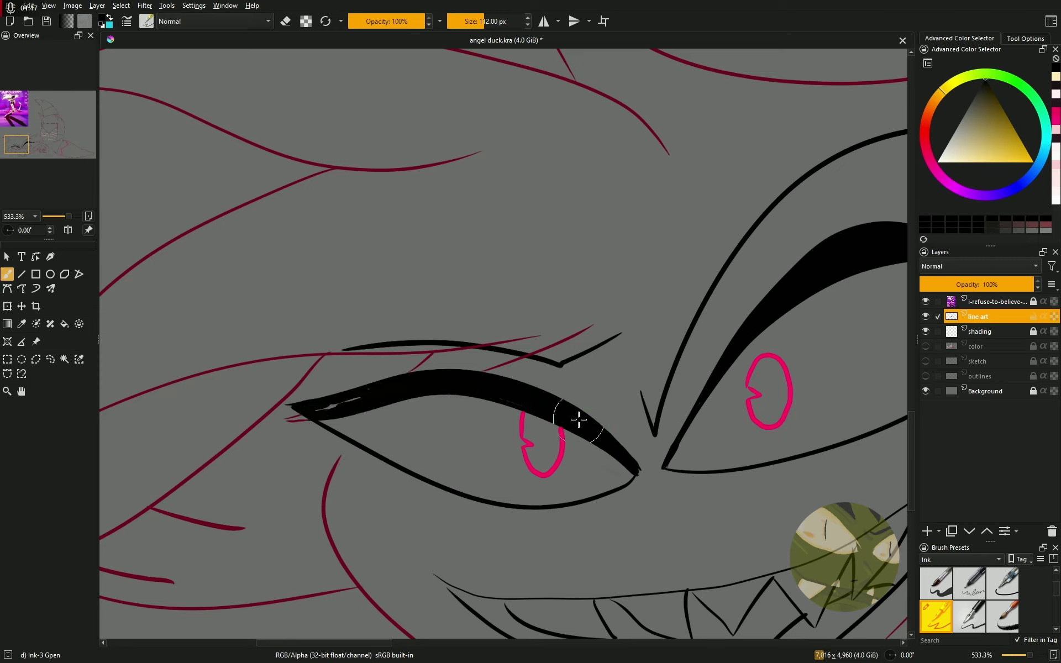
With a smaller brush, remove a thin inner line and thicken the mouth's upper edge
{"action": "scroll", "coordinate": [328, 410], "scroll_direction": "down", "scroll_amount": 1}
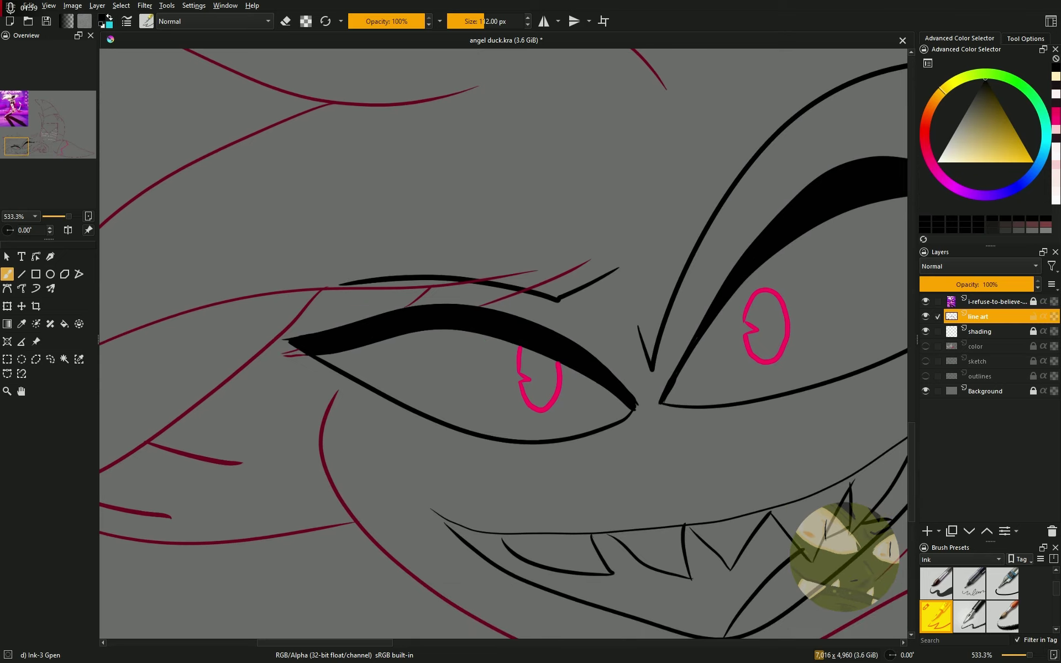
{"action": "scroll", "coordinate": [328, 410], "scroll_direction": "up", "scroll_amount": 1}
{"action": "scroll", "coordinate": [328, 410], "scroll_direction": "up", "scroll_amount": 2}
{"action": "key", "text": "bracketleft"}
{"action": "key", "text": "bracketleft"}
{"action": "key", "text": "bracketleft"}
{"action": "key", "text": "bracketleft"}
{"action": "key", "text": "bracketleft"}
{"action": "key", "text": "bracketleft"}
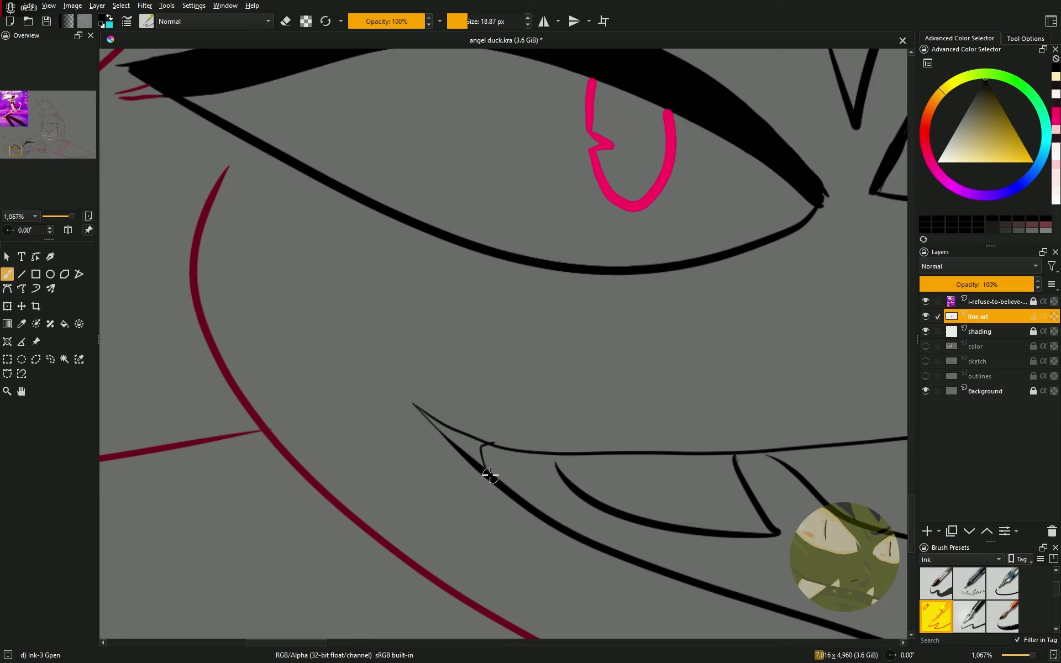
{"action": "scroll", "coordinate": [424, 414], "scroll_direction": "up", "scroll_amount": 2}
{"action": "key", "text": "ctrl+z"}
{"action": "mouse_move", "coordinate": [346, 481]}
{"action": "left_mouse_down"}
{"action": "mouse_move", "coordinate": [438, 576]}
{"action": "mouse_move", "coordinate": [460, 557]}
{"action": "mouse_move", "coordinate": [398, 520]}
{"action": "mouse_move", "coordinate": [415, 533]}
{"action": "left_mouse_up"}
Redraw the mouth lines near the teeth as thicker zig-zag strokes
{"action": "scroll", "coordinate": [415, 532], "scroll_direction": "down", "scroll_amount": 5}
{"action": "scroll", "coordinate": [687, 493], "scroll_direction": "up", "scroll_amount": 2}
{"action": "left_click_drag", "start_coordinate": [692, 511], "coordinate": [695, 453]}
{"action": "key", "text": "ctrl+z"}
{"action": "mouse_move", "coordinate": [686, 524]}
{"action": "left_mouse_down"}
{"action": "mouse_move", "coordinate": [687, 450]}
{"action": "mouse_move", "coordinate": [735, 394]}
{"action": "mouse_move", "coordinate": [710, 489]}
{"action": "left_mouse_up"}
{"action": "mouse_move", "coordinate": [725, 420]}
{"action": "left_mouse_down"}
{"action": "mouse_move", "coordinate": [694, 475]}
{"action": "mouse_move", "coordinate": [696, 464]}
{"action": "left_mouse_up"}
{"action": "scroll", "coordinate": [663, 493], "scroll_direction": "down", "scroll_amount": 4}
{"action": "scroll", "coordinate": [327, 474], "scroll_direction": "up", "scroll_amount": 2}
{"action": "scroll", "coordinate": [525, 537], "scroll_direction": "down", "scroll_amount": 1}
{"action": "scroll", "coordinate": [526, 538], "scroll_direction": "up", "scroll_amount": 1}
{"action": "left_click", "coordinate": [287, 483], "text": "ctrl"}
Fill the upper eyelid wedge with dark red ink
{"action": "left_click_drag", "start_coordinate": [292, 474], "coordinate": [378, 478]}
{"action": "key", "text": "ctrl+z"}
{"action": "scroll", "coordinate": [299, 407], "scroll_direction": "up", "scroll_amount": 2}
{"action": "key", "text": "ctrl+z"}
{"action": "key", "text": "ctrl+shift+z"}
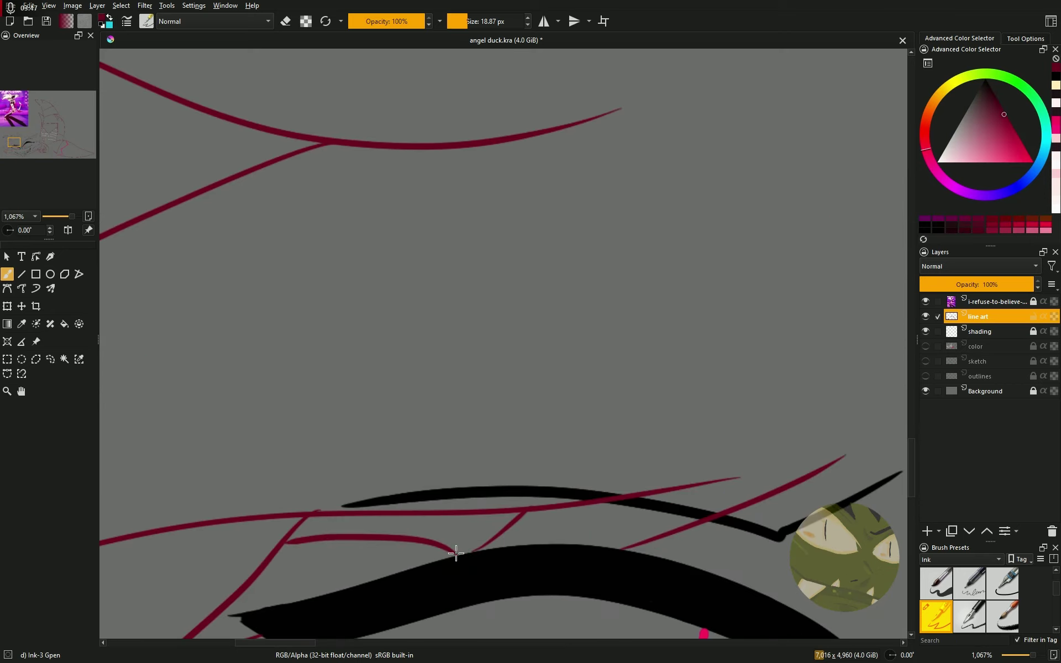
{"action": "mouse_move", "coordinate": [461, 551]}
{"action": "left_mouse_down"}
{"action": "mouse_move", "coordinate": [505, 516]}
{"action": "mouse_move", "coordinate": [466, 553]}
{"action": "left_mouse_up"}
{"action": "mouse_move", "coordinate": [510, 515]}
{"action": "left_mouse_down"}
{"action": "mouse_move", "coordinate": [310, 522]}
{"action": "mouse_move", "coordinate": [453, 539]}
{"action": "mouse_move", "coordinate": [489, 528]}
{"action": "mouse_move", "coordinate": [374, 516]}
{"action": "left_mouse_up"}
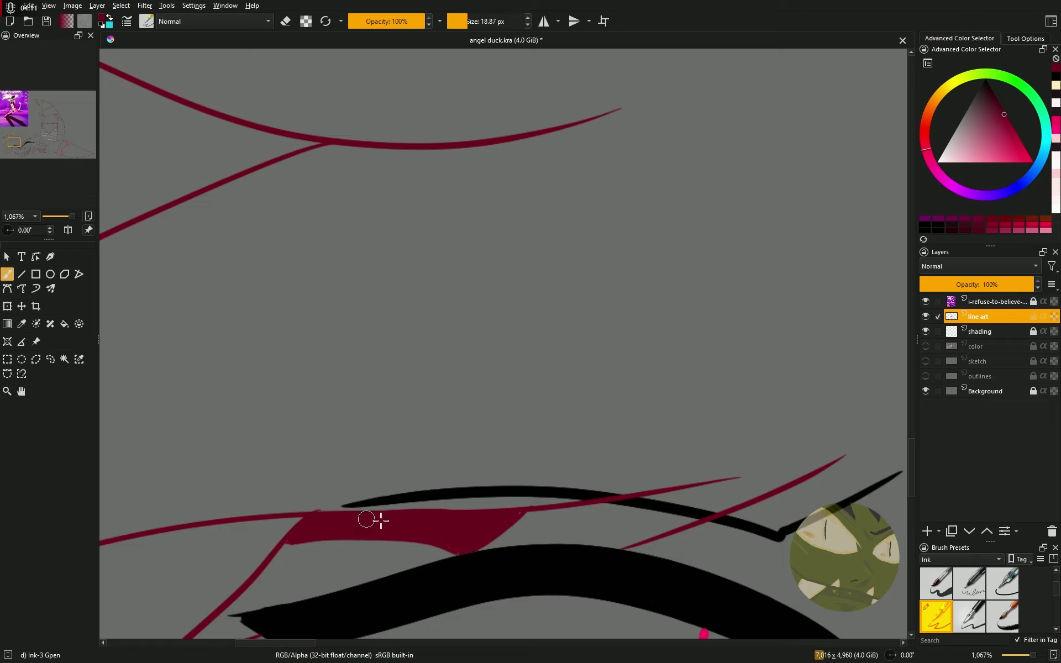
Remove a stray red stroke and ink the upper lip line thick in dark red
{"action": "key", "text": "minus"}
{"action": "key", "text": "minus"}
{"action": "key", "text": "minus"}
{"action": "key", "text": "plus"}
{"action": "key", "text": "plus"}
{"action": "left_click_drag", "start_coordinate": [692, 342], "coordinate": [594, 395]}
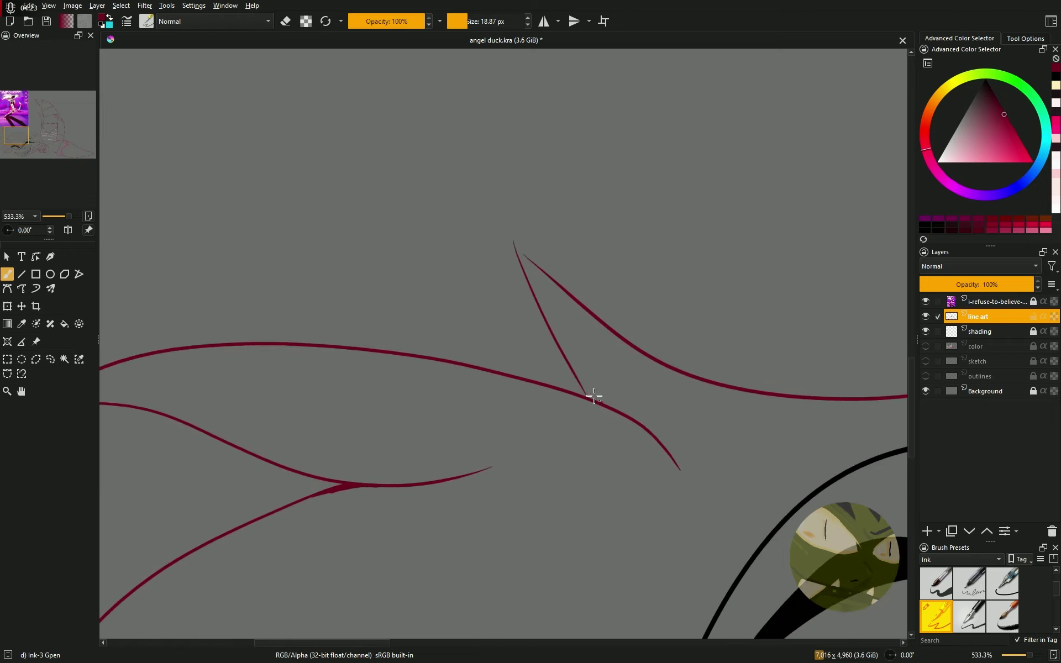
{"action": "key", "text": "minus"}
{"action": "key", "text": "minus"}
{"action": "key", "text": "plus"}
{"action": "key", "text": "plus"}
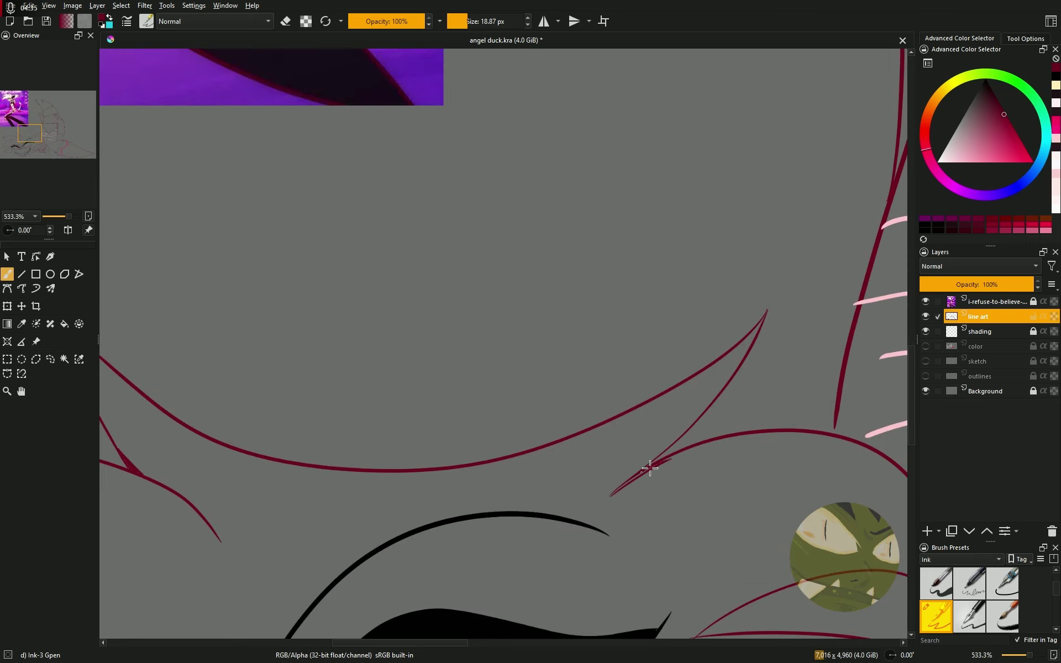
{"action": "key", "text": "ctrl+z"}
{"action": "key", "text": "minus"}
{"action": "key", "text": "minus"}
{"action": "key", "text": "plus"}
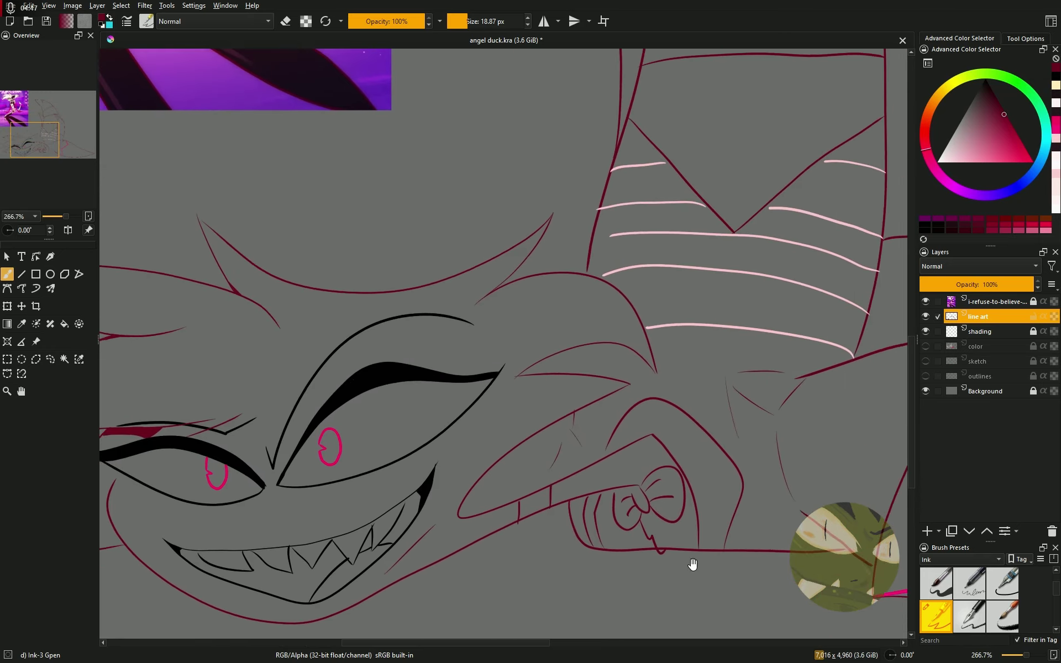
{"action": "key", "text": "plus"}
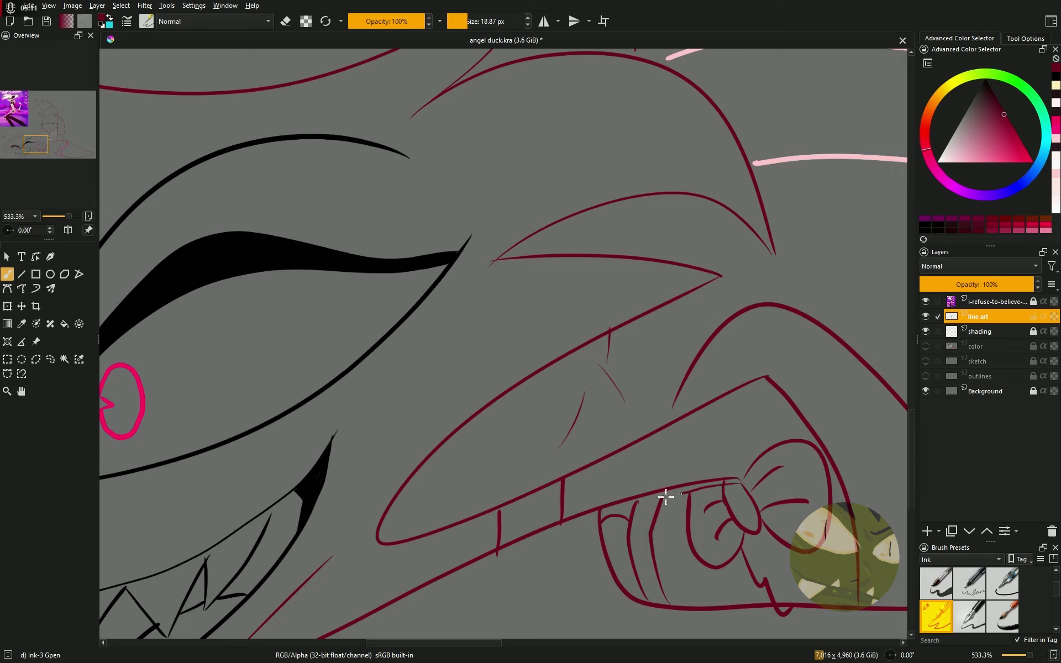
{"action": "mouse_move", "coordinate": [676, 490]}
{"action": "left_mouse_down"}
{"action": "mouse_move", "coordinate": [630, 516]}
{"action": "mouse_move", "coordinate": [666, 503]}
{"action": "left_mouse_up"}
{"action": "left_click_drag", "start_coordinate": [652, 520], "coordinate": [687, 498]}
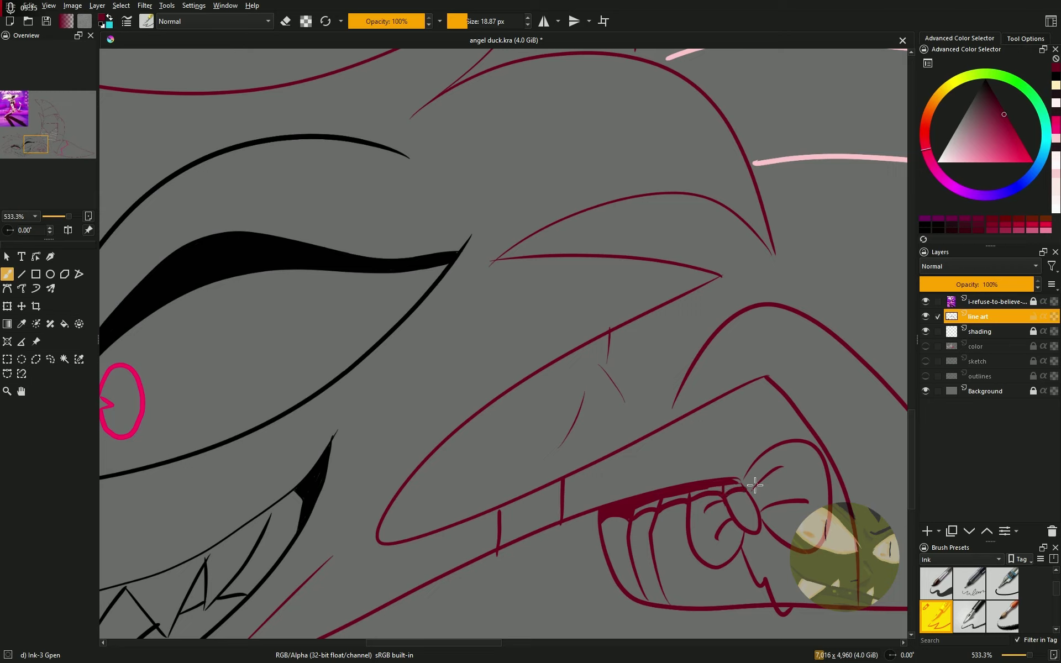
{"action": "key", "text": "ctrl+z"}
{"action": "mouse_move", "coordinate": [648, 525]}
{"action": "left_mouse_down"}
{"action": "mouse_move", "coordinate": [724, 499]}
{"action": "mouse_move", "coordinate": [664, 505]}
{"action": "mouse_move", "coordinate": [724, 488]}
{"action": "left_mouse_up"}
Fill the lip corner with short dark-red strokes
{"action": "scroll", "coordinate": [640, 505], "scroll_direction": "right", "scroll_amount": 3}
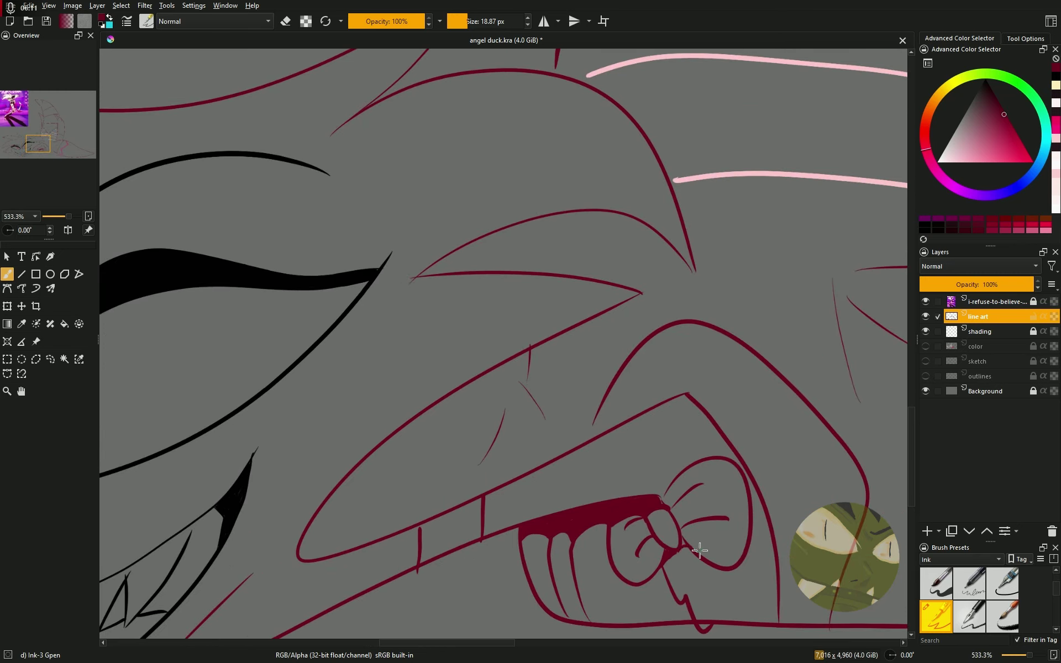
{"action": "scroll", "coordinate": [683, 541], "scroll_direction": "up", "scroll_amount": 1}
{"action": "scroll", "coordinate": [773, 514], "scroll_direction": "down", "scroll_amount": 3}
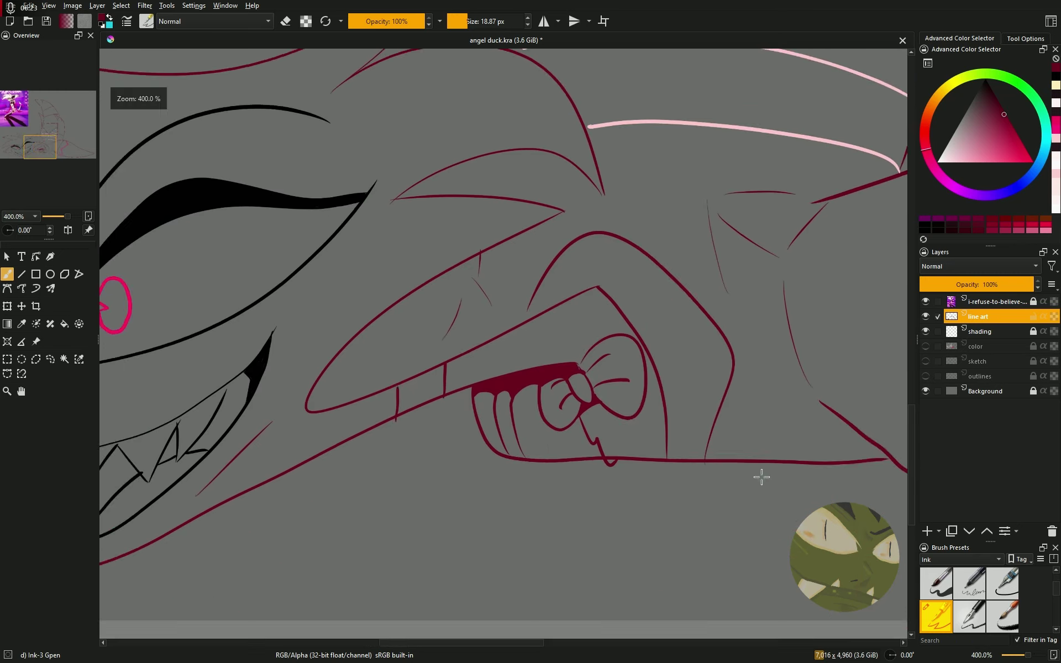
{"action": "scroll", "coordinate": [774, 515], "scroll_direction": "up", "scroll_amount": 1}
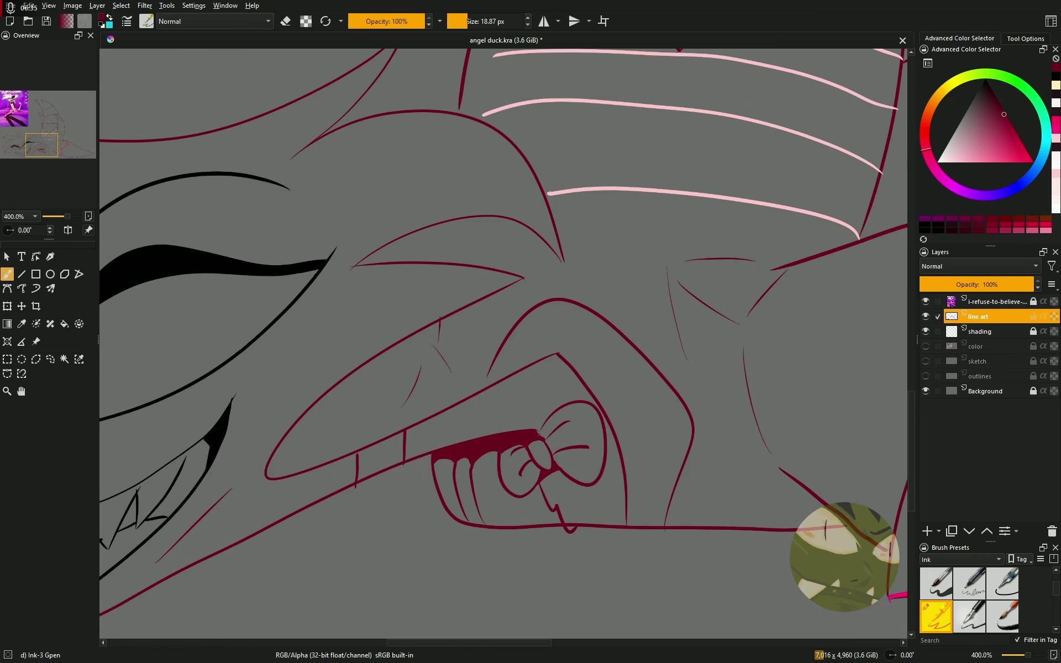
{"action": "scroll", "coordinate": [761, 476], "scroll_direction": "right", "scroll_amount": 3}
{"action": "left_click_drag", "start_coordinate": [711, 491], "coordinate": [699, 527]}
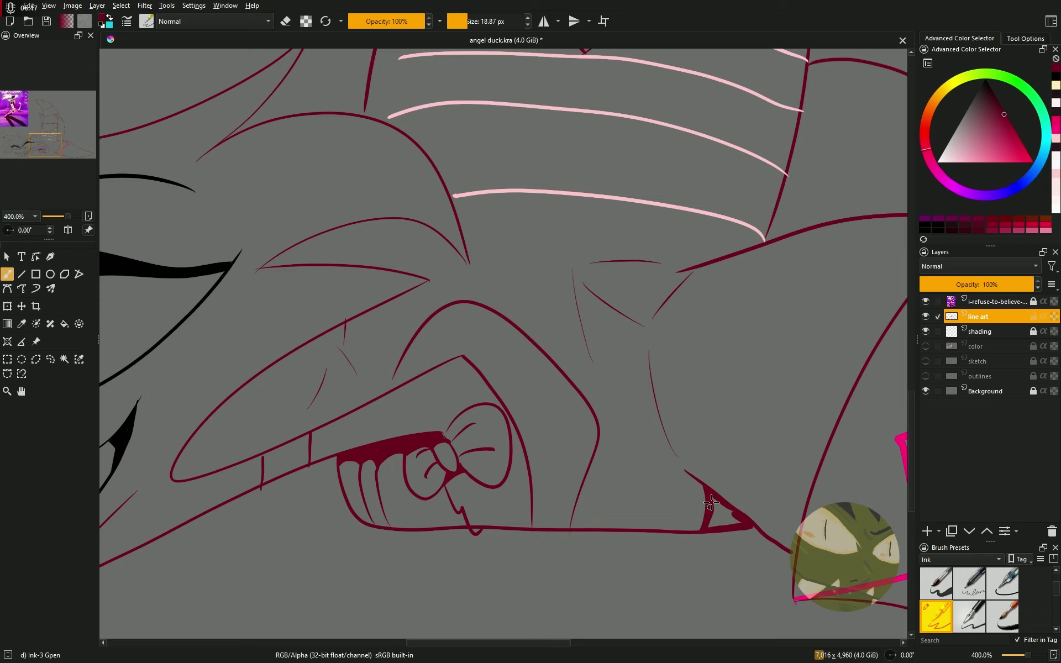
{"action": "left_click_drag", "start_coordinate": [715, 502], "coordinate": [712, 522]}
{"action": "scroll", "coordinate": [727, 422], "scroll_direction": "down", "scroll_amount": 4}
{"action": "scroll", "coordinate": [748, 466], "scroll_direction": "up", "scroll_amount": 1}
{"action": "scroll", "coordinate": [695, 524], "scroll_direction": "up", "scroll_amount": 2}
{"action": "scroll", "coordinate": [695, 524], "scroll_direction": "down", "scroll_amount": 3}
{"action": "scroll", "coordinate": [671, 445], "scroll_direction": "left", "scroll_amount": 2}
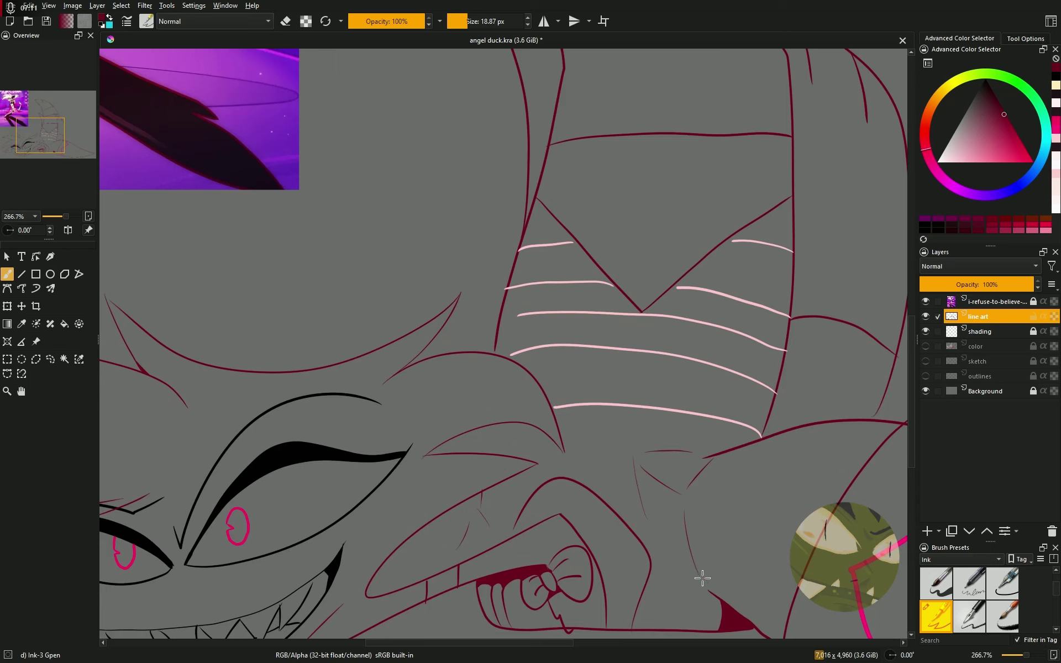
{"action": "scroll", "coordinate": [718, 420], "scroll_direction": "up", "scroll_amount": 3}
{"action": "scroll", "coordinate": [746, 351], "scroll_direction": "down", "scroll_amount": 3}
{"action": "scroll", "coordinate": [706, 397], "scroll_direction": "up", "scroll_amount": 3}
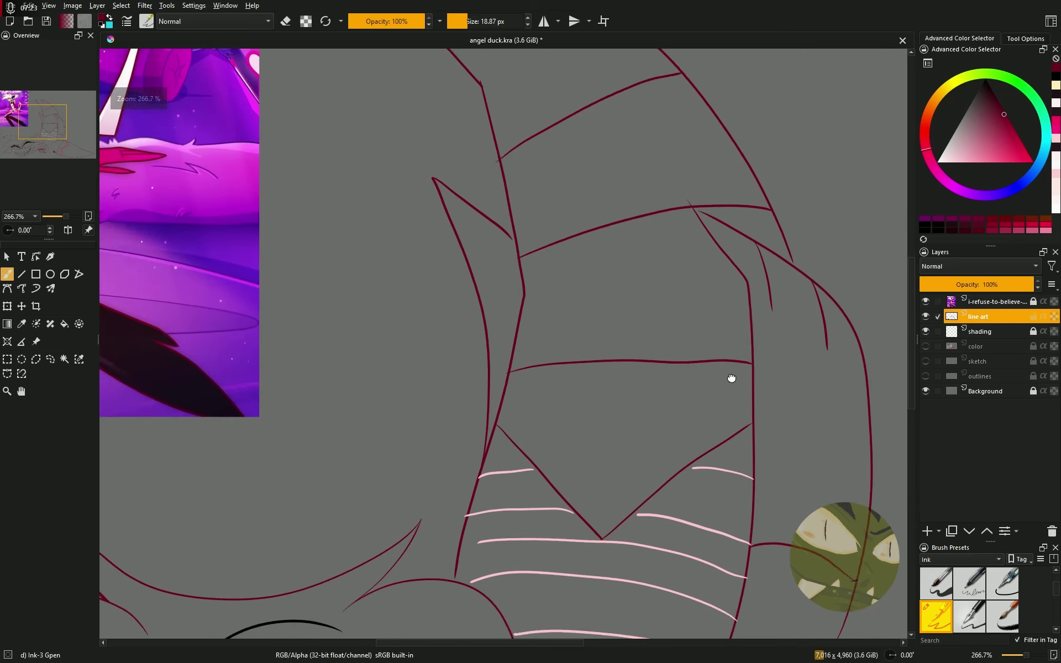
Thicken an outline on the striped body, fit the canvas, and show the color layer again
{"action": "left_click_drag", "start_coordinate": [725, 381], "coordinate": [719, 320]}
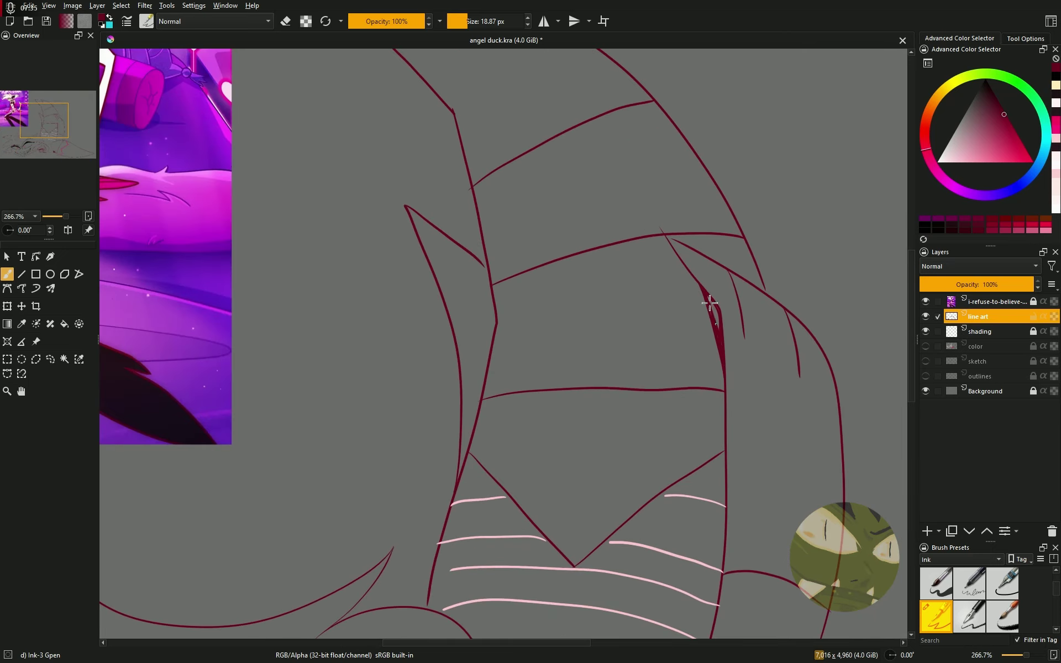
{"action": "key", "text": "1"}
{"action": "left_click", "coordinate": [925, 346]}
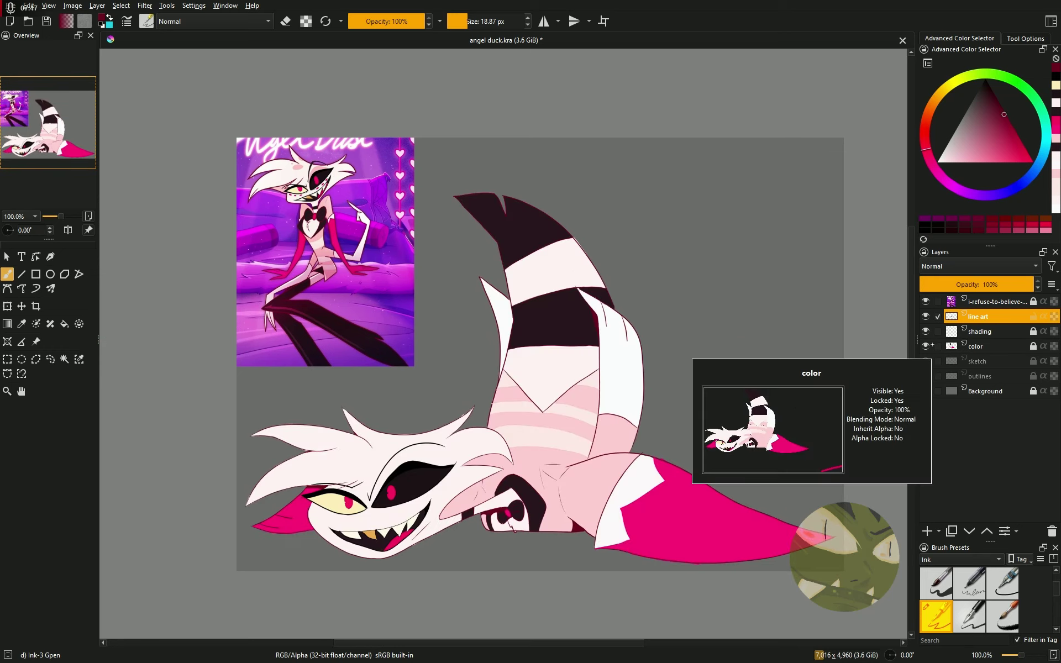
Fill a leg stripe with a lighter colour on the color layer
{"action": "left_click", "coordinate": [277, 177], "text": "ctrl"}
{"action": "left_click", "coordinate": [64, 323]}
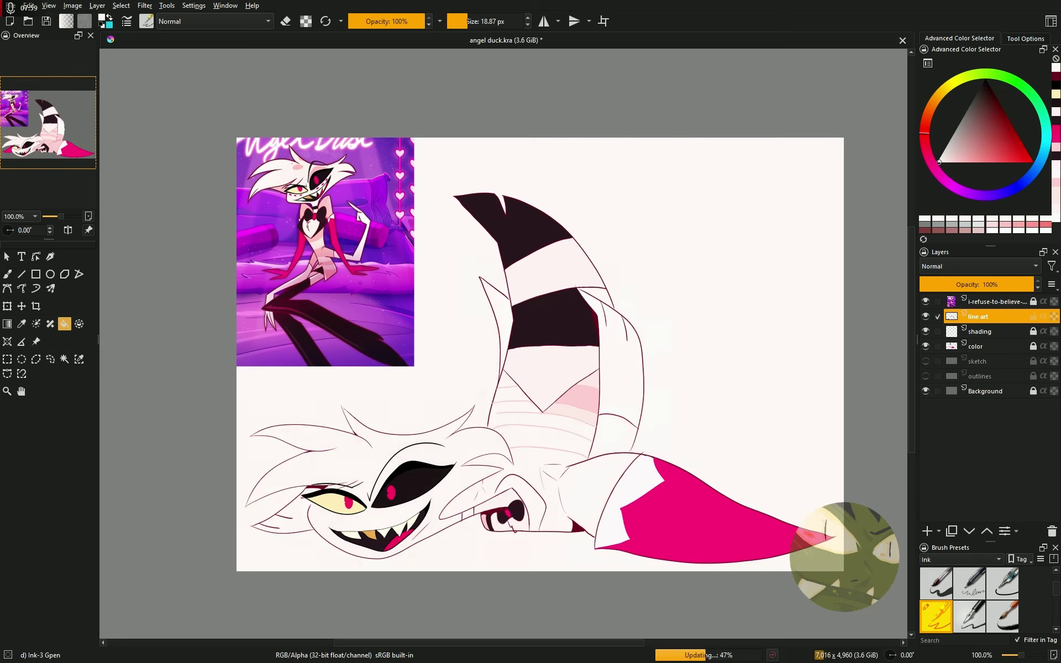
{"action": "left_click", "coordinate": [1028, 346]}
{"action": "left_click", "coordinate": [543, 441]}
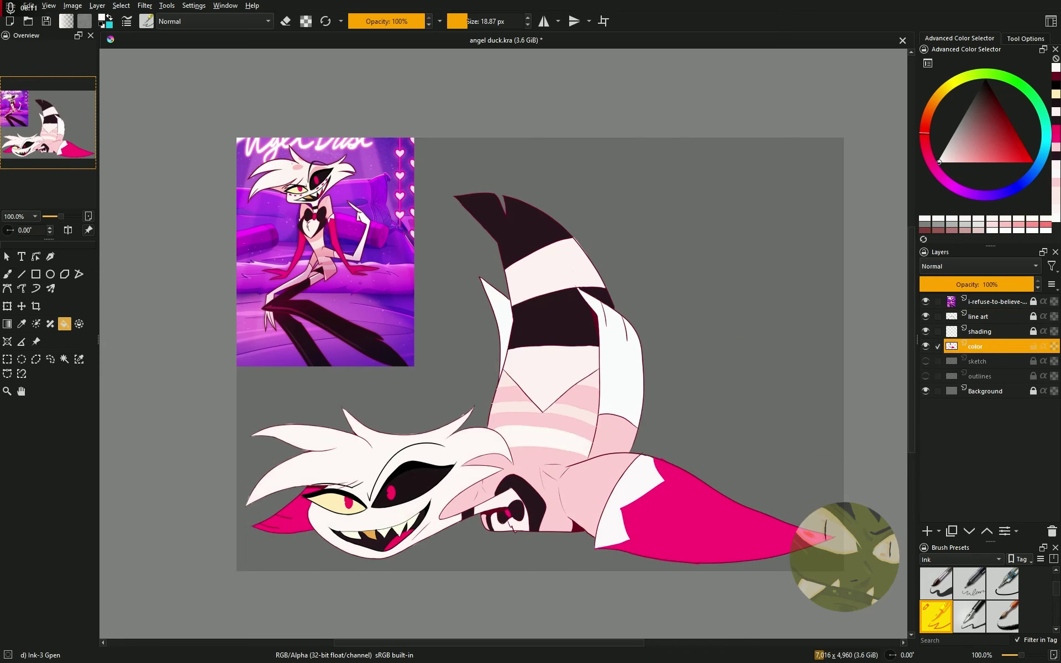
{"action": "key", "text": "b"}
Scribble a white 'PLS SUB!' note with a smiley, then undo it and zoom in
{"action": "left_click_drag", "start_coordinate": [644, 263], "coordinate": [629, 232]}
{"action": "left_click_drag", "start_coordinate": [669, 171], "coordinate": [718, 221]}
{"action": "left_click_drag", "start_coordinate": [752, 185], "coordinate": [726, 243]}
{"action": "left_click_drag", "start_coordinate": [677, 276], "coordinate": [654, 338]}
{"action": "mouse_move", "coordinate": [699, 301]}
{"action": "left_mouse_down"}
{"action": "mouse_move", "coordinate": [724, 290]}
{"action": "mouse_move", "coordinate": [749, 348]}
{"action": "left_mouse_up"}
{"action": "left_click_drag", "start_coordinate": [807, 273], "coordinate": [804, 320]}
{"action": "left_click_drag", "start_coordinate": [795, 348], "coordinate": [794, 353]}
{"action": "left_click_drag", "start_coordinate": [719, 373], "coordinate": [721, 411]}
{"action": "mouse_move", "coordinate": [746, 371]}
{"action": "left_mouse_down"}
{"action": "mouse_move", "coordinate": [747, 414]}
{"action": "mouse_move", "coordinate": [715, 437]}
{"action": "left_mouse_up"}
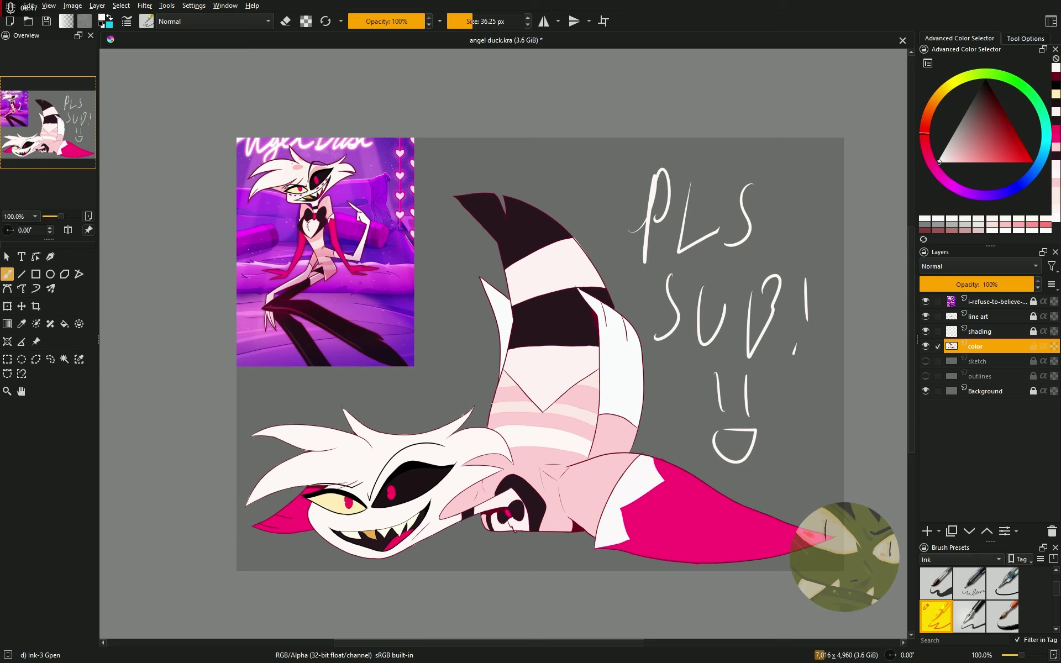
{"action": "key", "text": "ctrl+z"}
{"action": "key", "text": "ctrl+z"}
{"action": "key", "text": "ctrl+z"}
{"action": "key", "text": "plus"}
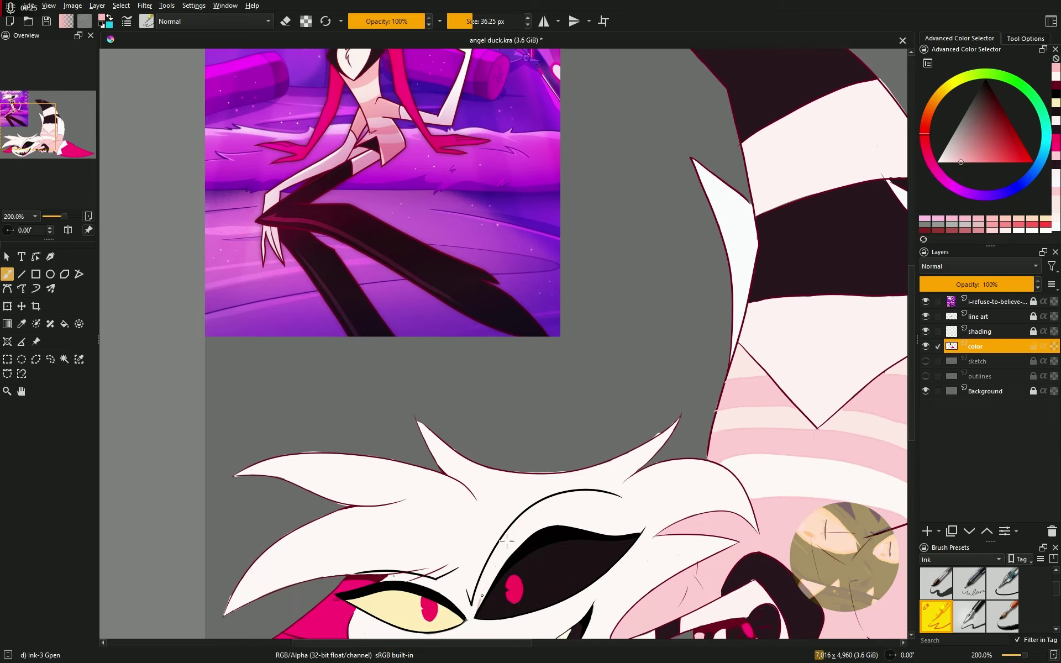
Paint a pink eyelid stroke and a pink oval on the hair, transforming the oval into place
{"action": "left_click_drag", "start_coordinate": [507, 542], "coordinate": [636, 536]}
{"action": "left_click_drag", "start_coordinate": [493, 579], "coordinate": [551, 526]}
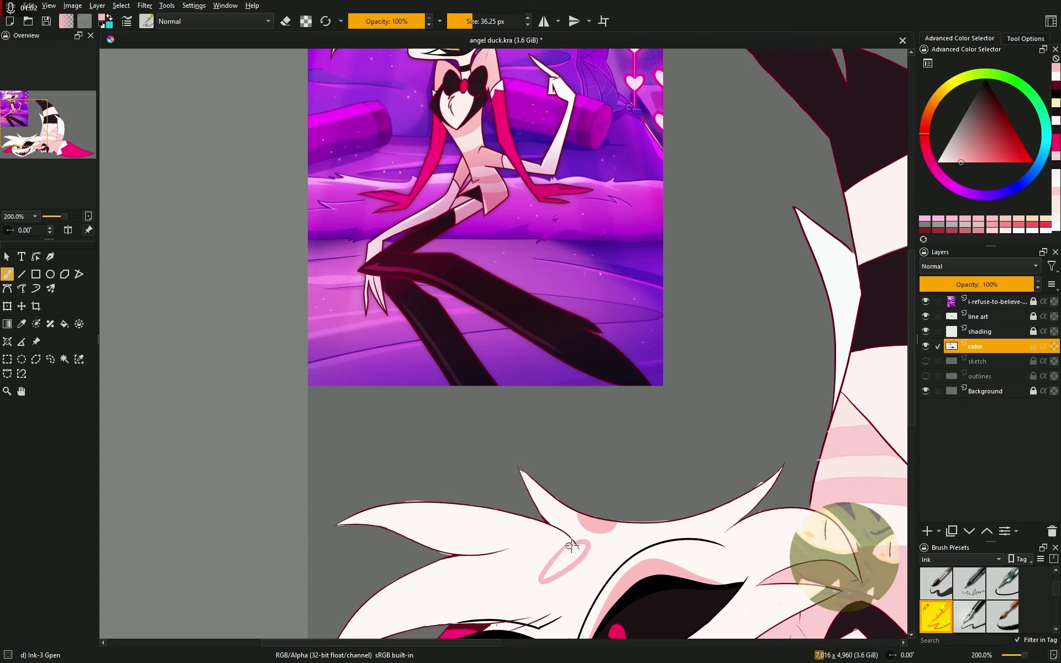
{"action": "left_click_drag", "start_coordinate": [594, 544], "coordinate": [547, 571]}
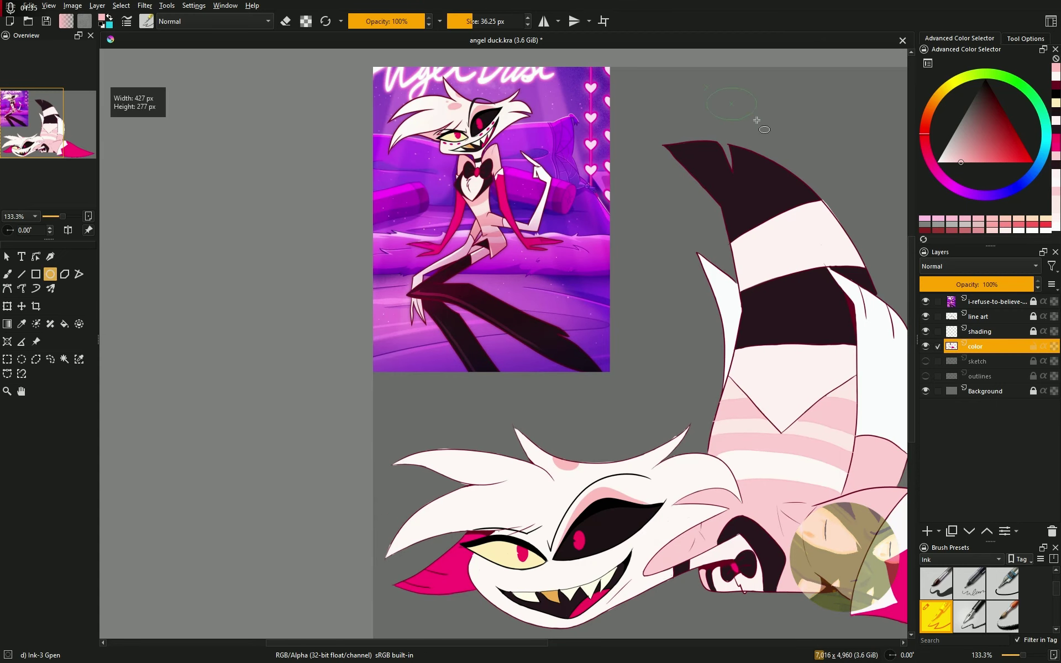
{"action": "mouse_move", "coordinate": [707, 90]}
{"action": "left_mouse_down"}
{"action": "mouse_move", "coordinate": [758, 120]}
{"action": "mouse_move", "coordinate": [541, 486]}
{"action": "left_mouse_up"}
{"action": "key", "text": "ctrl+t"}
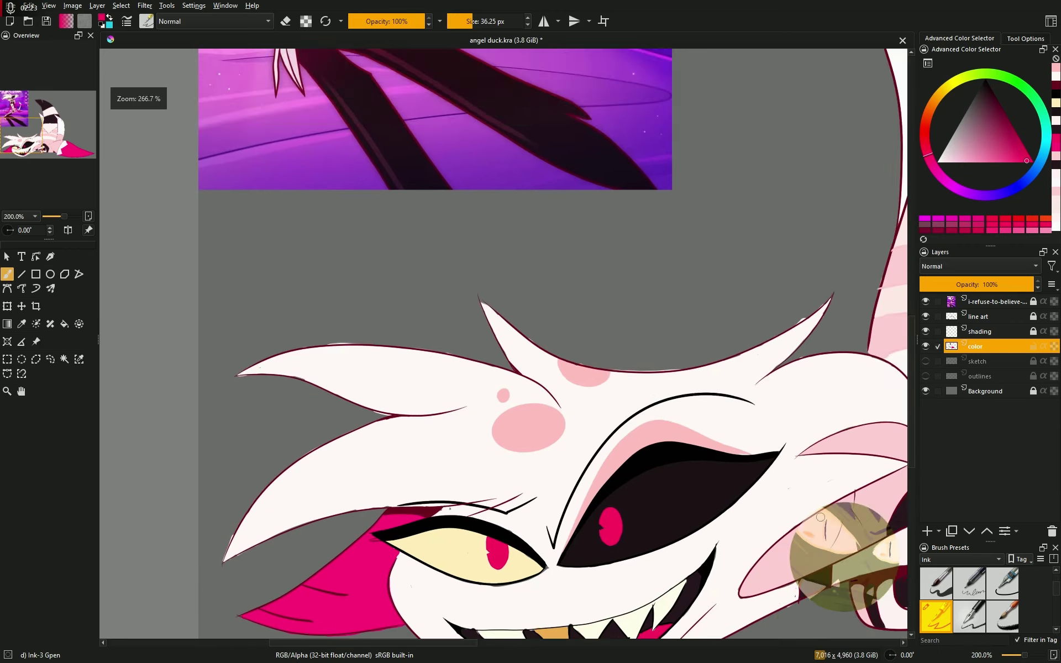
Dab pink freckle dots across the cheeks, enlarging the dot under the left eye
{"action": "left_click", "coordinate": [661, 493]}
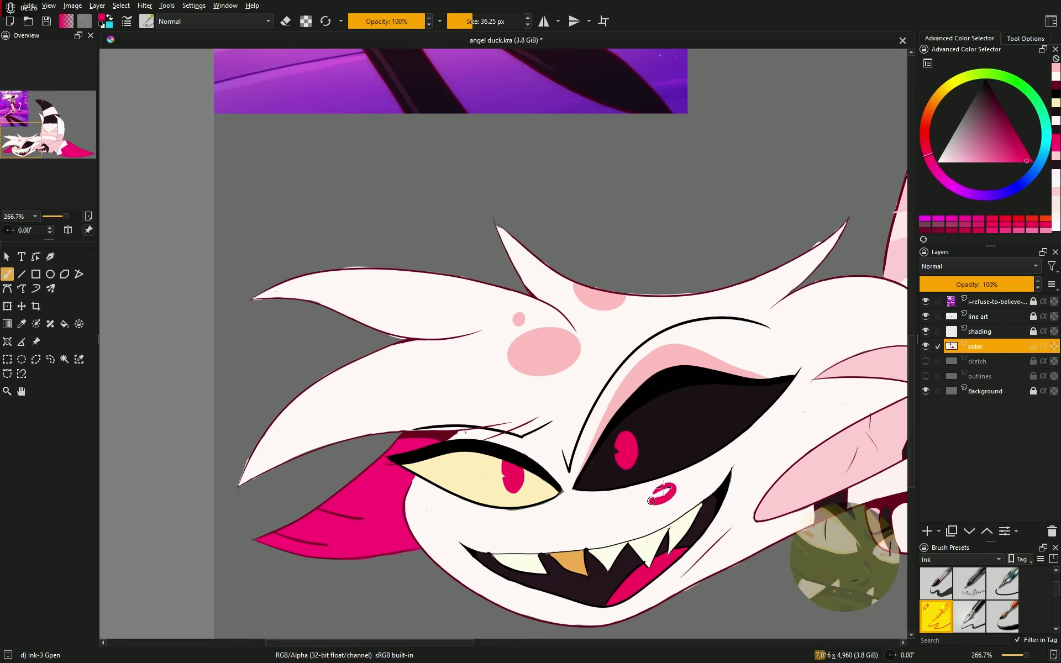
{"action": "left_click", "coordinate": [705, 470]}
{"action": "left_click", "coordinate": [735, 447]}
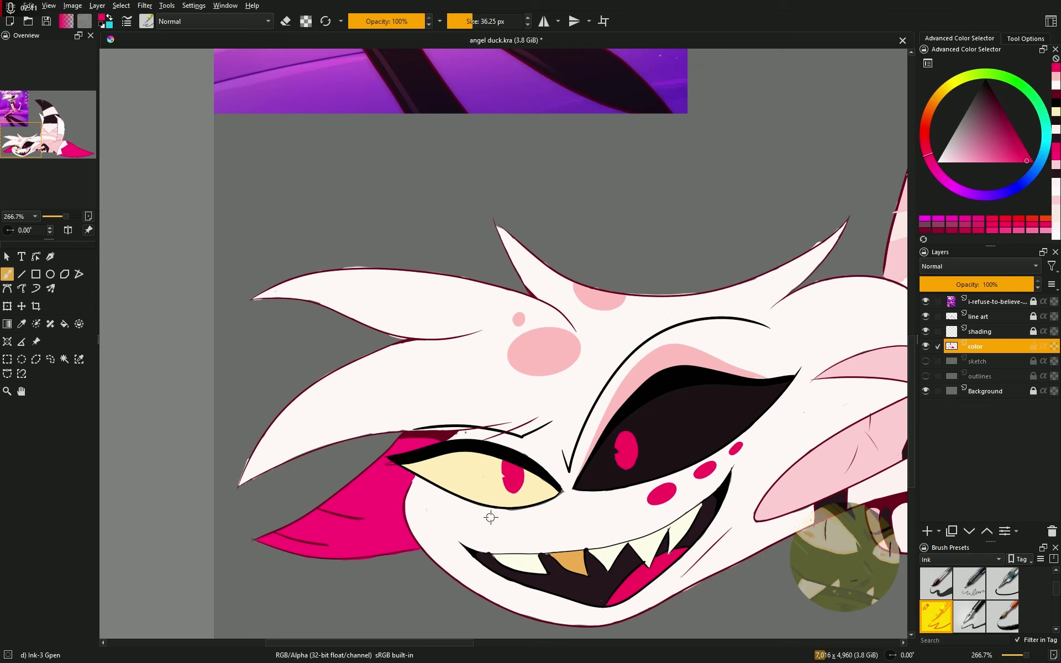
{"action": "left_click_drag", "start_coordinate": [479, 519], "coordinate": [500, 519]}
{"action": "scroll", "coordinate": [741, 397], "scroll_direction": "down", "scroll_amount": 5}
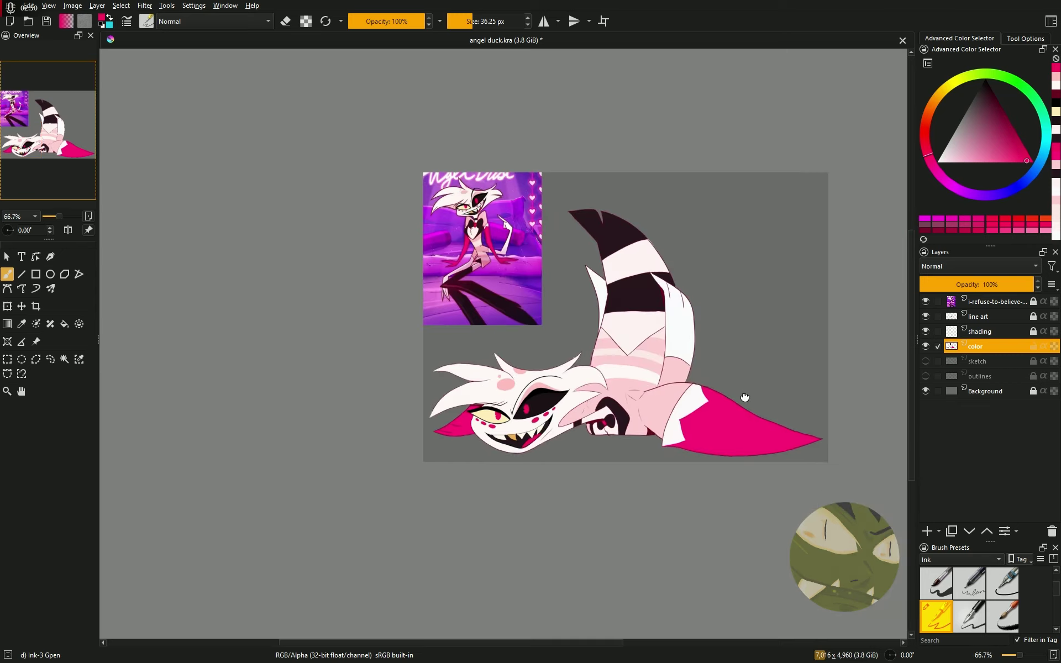
{"action": "scroll", "coordinate": [764, 392], "scroll_direction": "up", "scroll_amount": 2}
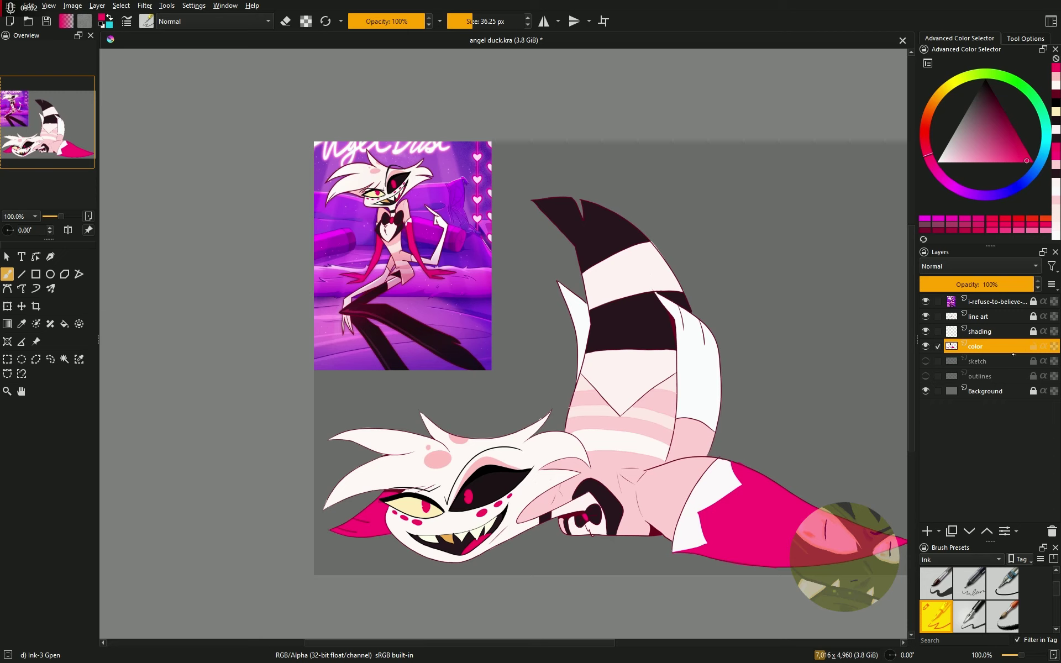
{"action": "left_click", "coordinate": [980, 331]}
{"action": "scroll", "coordinate": [586, 271], "scroll_direction": "up", "scroll_amount": 5}
{"action": "scroll", "coordinate": [585, 271], "scroll_direction": "down", "scroll_amount": 4}
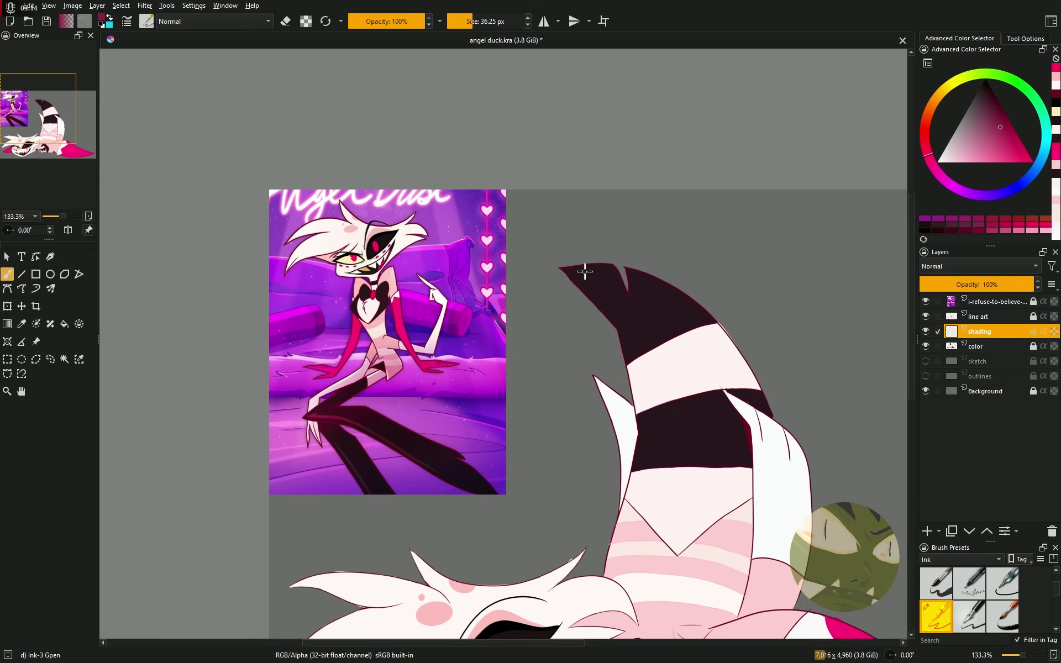
Paint pink highlights inside the dark ear tip and along the right ear edge
{"action": "scroll", "coordinate": [590, 271], "scroll_direction": "up", "scroll_amount": 3}
{"action": "left_click_drag", "start_coordinate": [579, 338], "coordinate": [656, 302]}
{"action": "key", "text": "ctrl+z"}
{"action": "left_click_drag", "start_coordinate": [577, 338], "coordinate": [699, 348]}
{"action": "left_click_drag", "start_coordinate": [578, 337], "coordinate": [690, 335]}
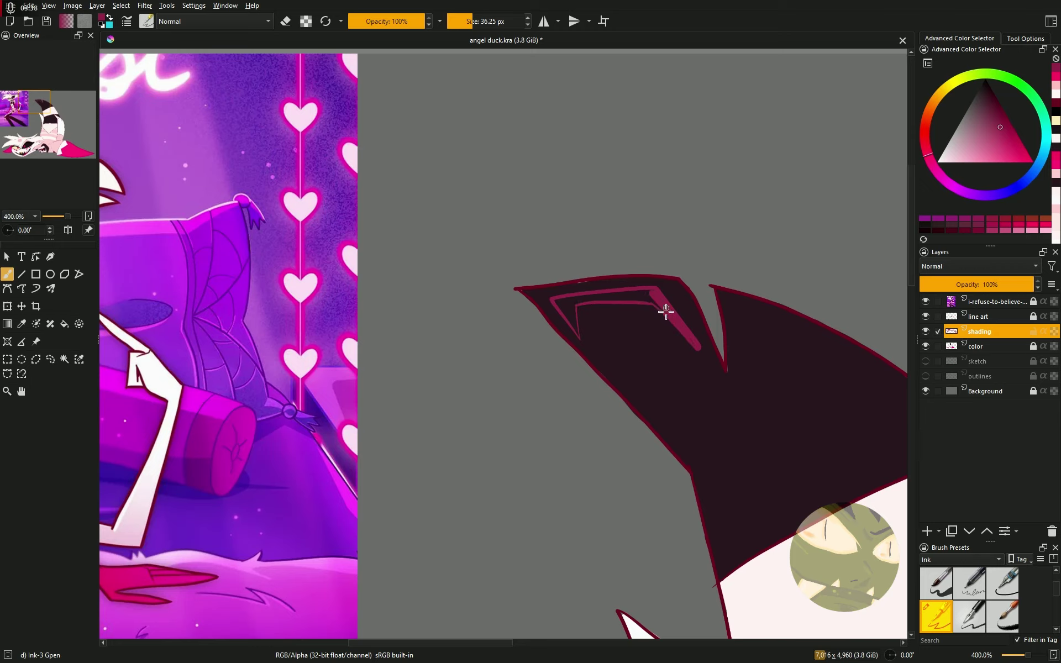
{"action": "left_click_drag", "start_coordinate": [589, 297], "coordinate": [658, 294]}
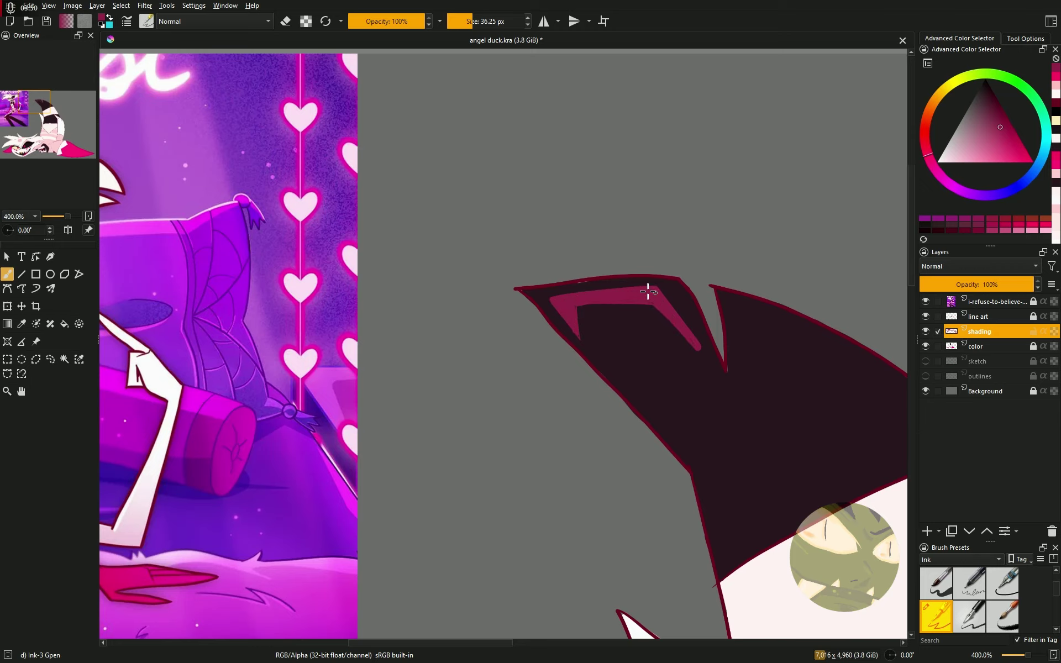
{"action": "mouse_move", "coordinate": [737, 307]}
{"action": "left_mouse_down"}
{"action": "mouse_move", "coordinate": [860, 370]}
{"action": "mouse_move", "coordinate": [717, 381]}
{"action": "left_mouse_up"}
{"action": "mouse_move", "coordinate": [598, 358]}
{"action": "left_mouse_down"}
{"action": "mouse_move", "coordinate": [600, 327]}
{"action": "mouse_move", "coordinate": [597, 362]}
{"action": "left_mouse_up"}
{"action": "key", "text": "ctrl+z"}
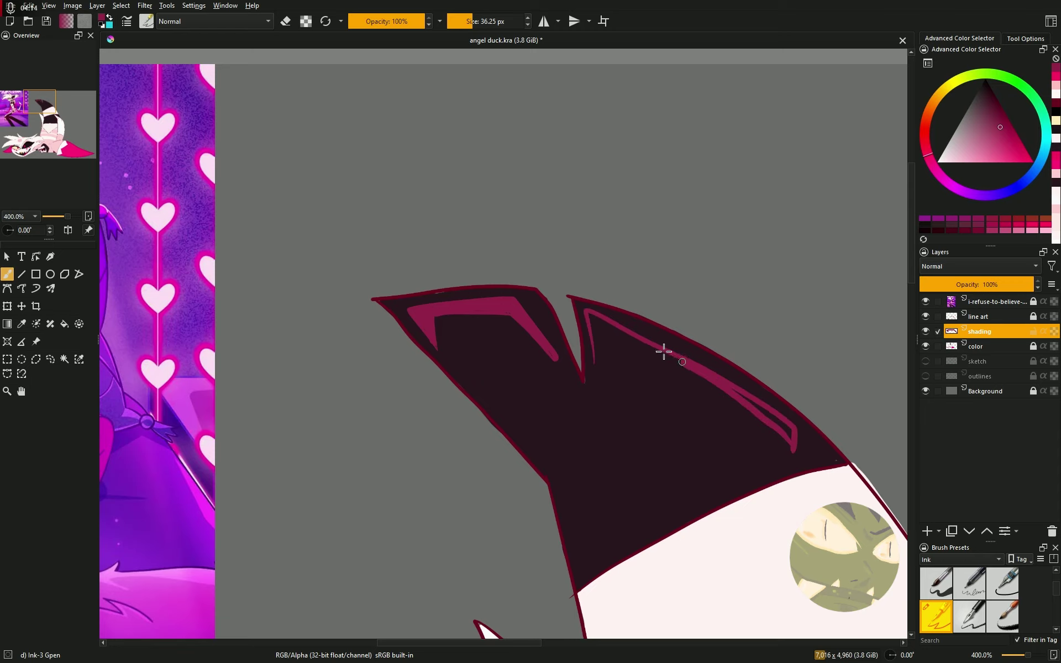
{"action": "left_click_drag", "start_coordinate": [730, 385], "coordinate": [763, 406]}
Shade a darker pink shadow patch on the leg
{"action": "scroll", "coordinate": [566, 284], "scroll_direction": "down", "scroll_amount": 5}
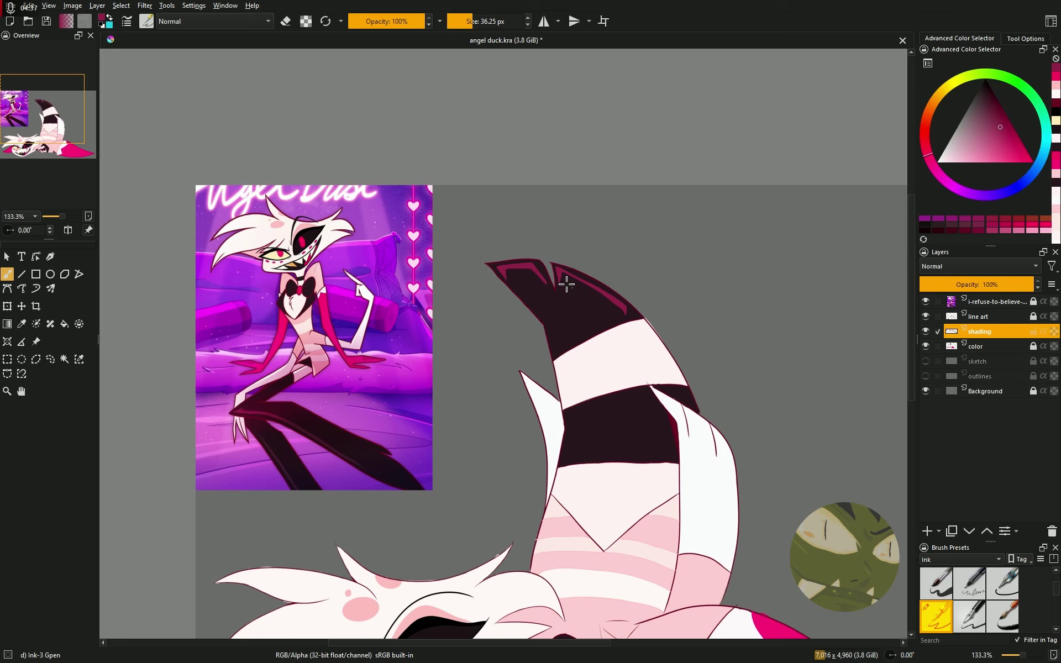
{"action": "scroll", "coordinate": [528, 276], "scroll_direction": "down", "scroll_amount": 2}
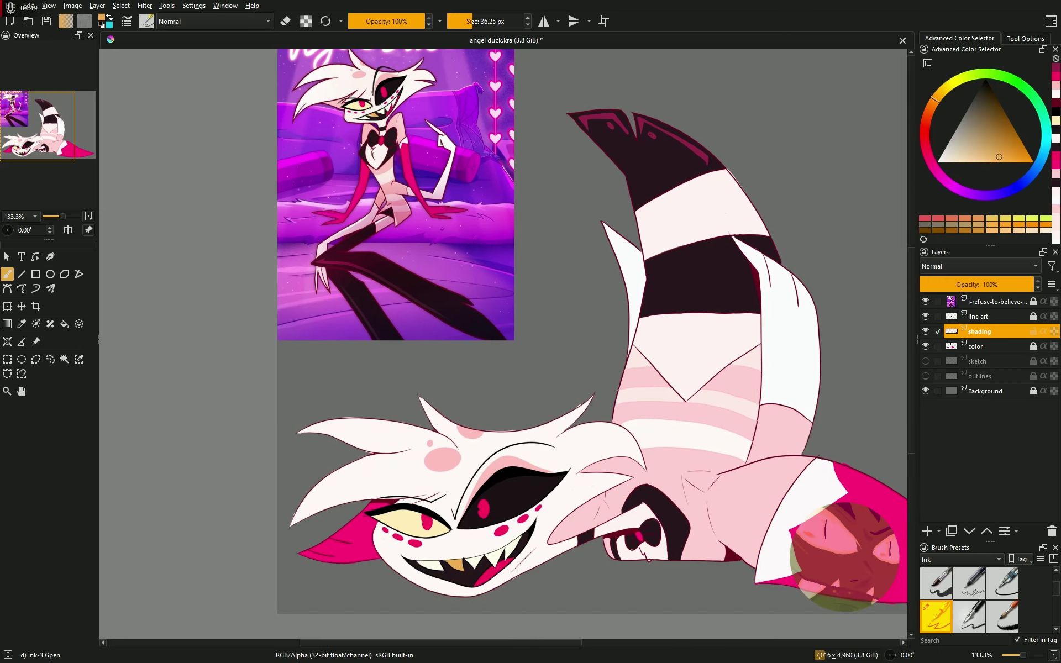
{"action": "scroll", "coordinate": [737, 407], "scroll_direction": "up", "scroll_amount": 3}
{"action": "scroll", "coordinate": [429, 610], "scroll_direction": "down", "scroll_amount": 3}
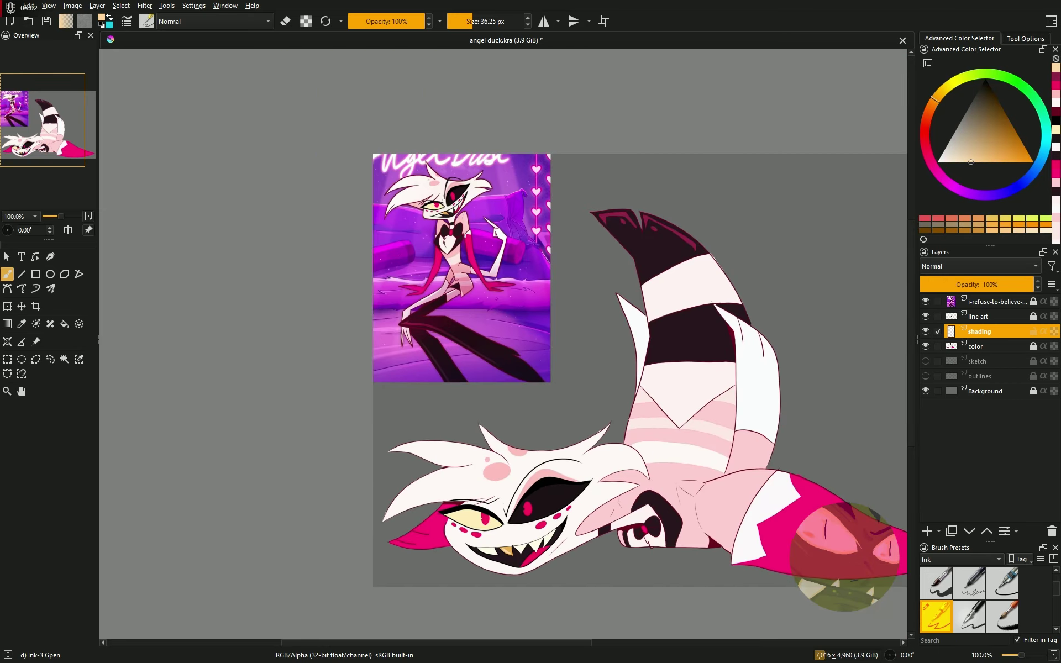
{"action": "scroll", "coordinate": [632, 561], "scroll_direction": "up", "scroll_amount": 3}
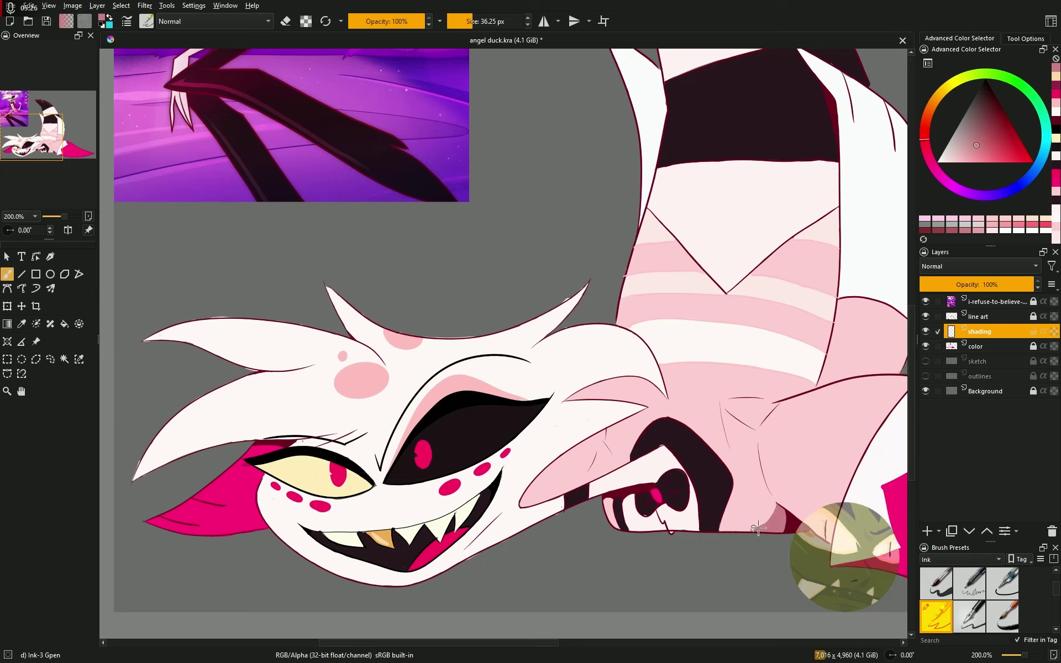
{"action": "scroll", "coordinate": [618, 530], "scroll_direction": "up", "scroll_amount": 2}
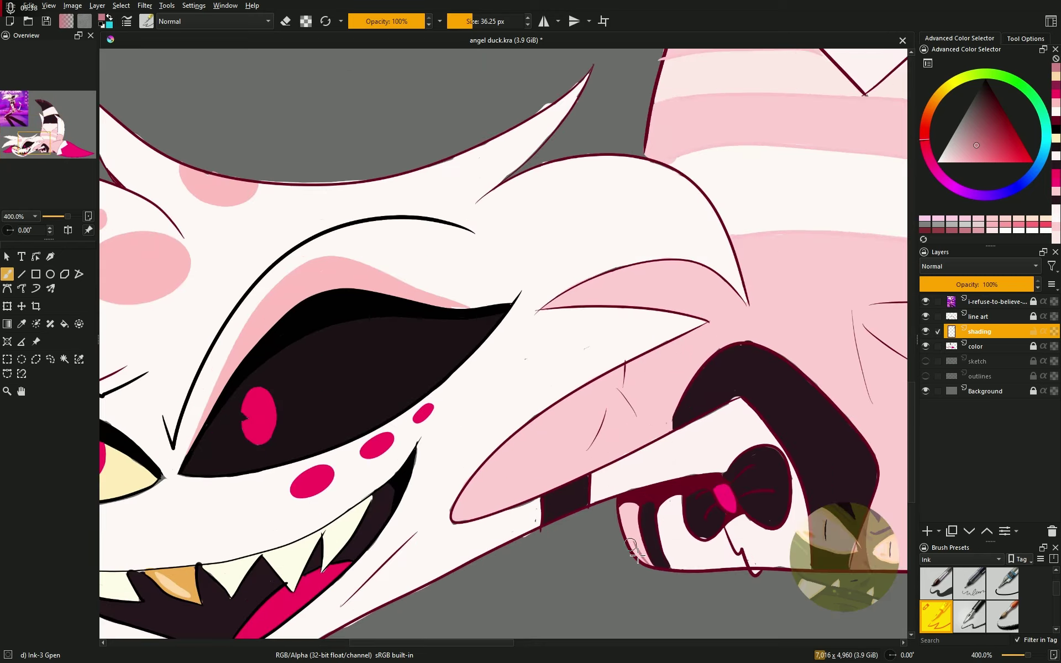
{"action": "scroll", "coordinate": [624, 553], "scroll_direction": "down", "scroll_amount": 2}
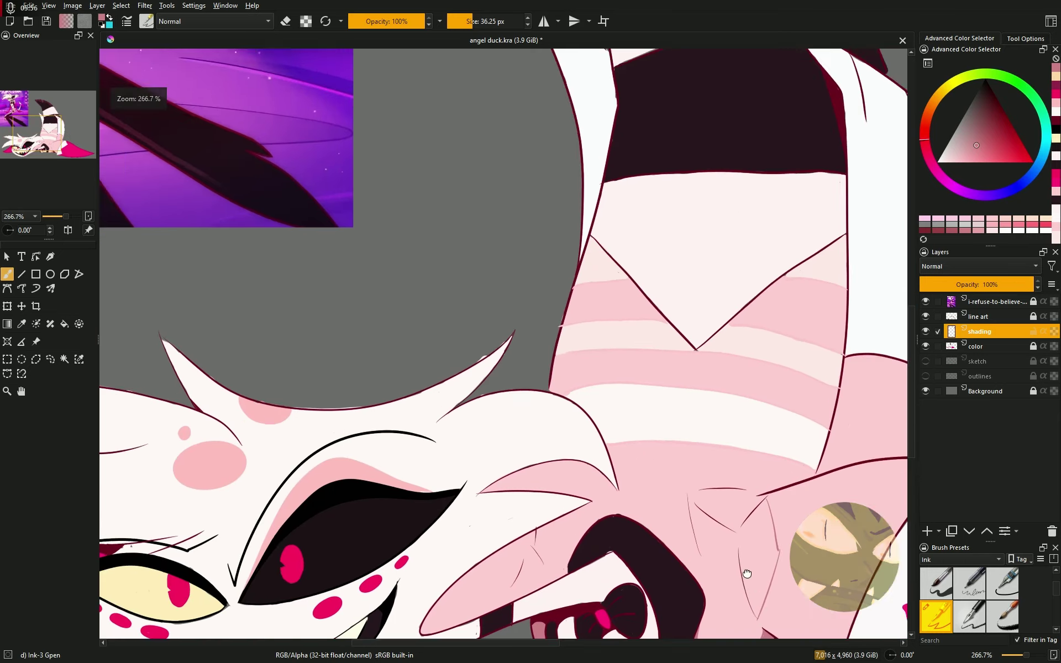
{"action": "scroll", "coordinate": [713, 519], "scroll_direction": "up", "scroll_amount": 2}
{"action": "mouse_move", "coordinate": [765, 565]}
{"action": "left_mouse_down"}
{"action": "mouse_move", "coordinate": [745, 421]}
{"action": "mouse_move", "coordinate": [791, 464]}
{"action": "left_mouse_up"}
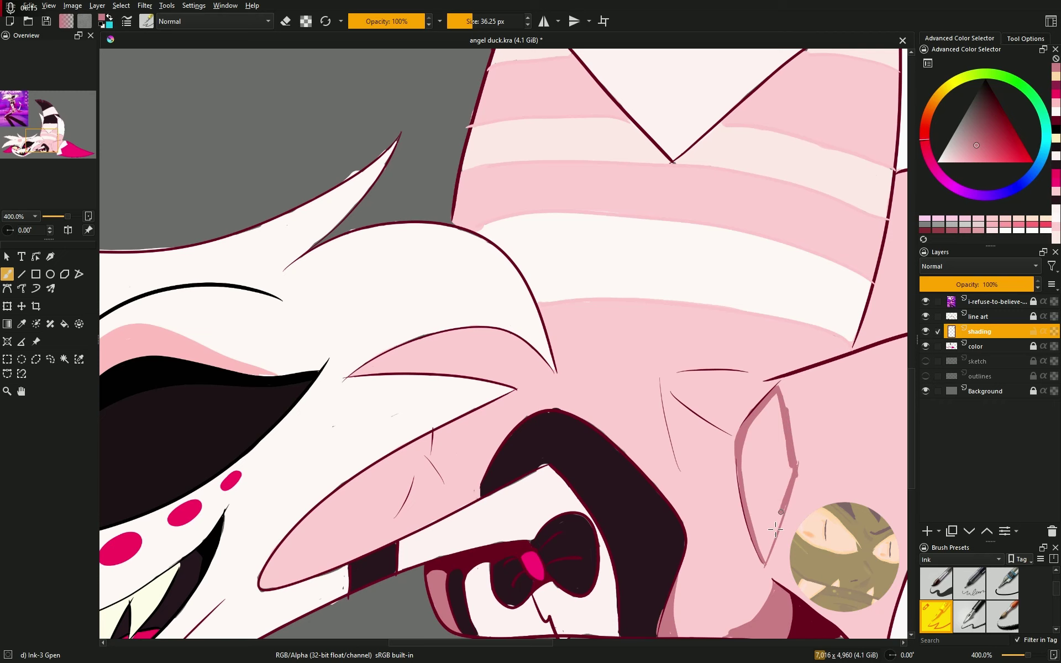
{"action": "mouse_move", "coordinate": [765, 554]}
{"action": "left_mouse_down"}
{"action": "mouse_move", "coordinate": [751, 409]}
{"action": "mouse_move", "coordinate": [768, 539]}
{"action": "left_mouse_up"}
{"action": "left_click_drag", "start_coordinate": [768, 409], "coordinate": [774, 497]}
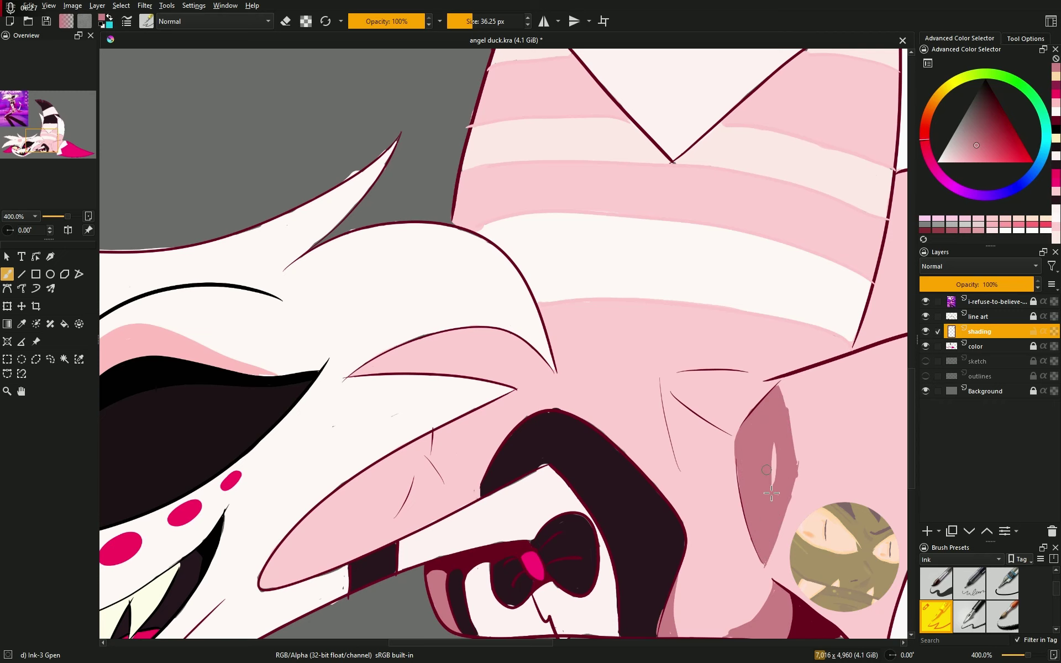
Add dark strokes in the dark top and lower band, with crimson shading on the band's edge
{"action": "scroll", "coordinate": [636, 422], "scroll_direction": "down", "scroll_amount": 2}
{"action": "scroll", "coordinate": [636, 423], "scroll_direction": "up", "scroll_amount": 2}
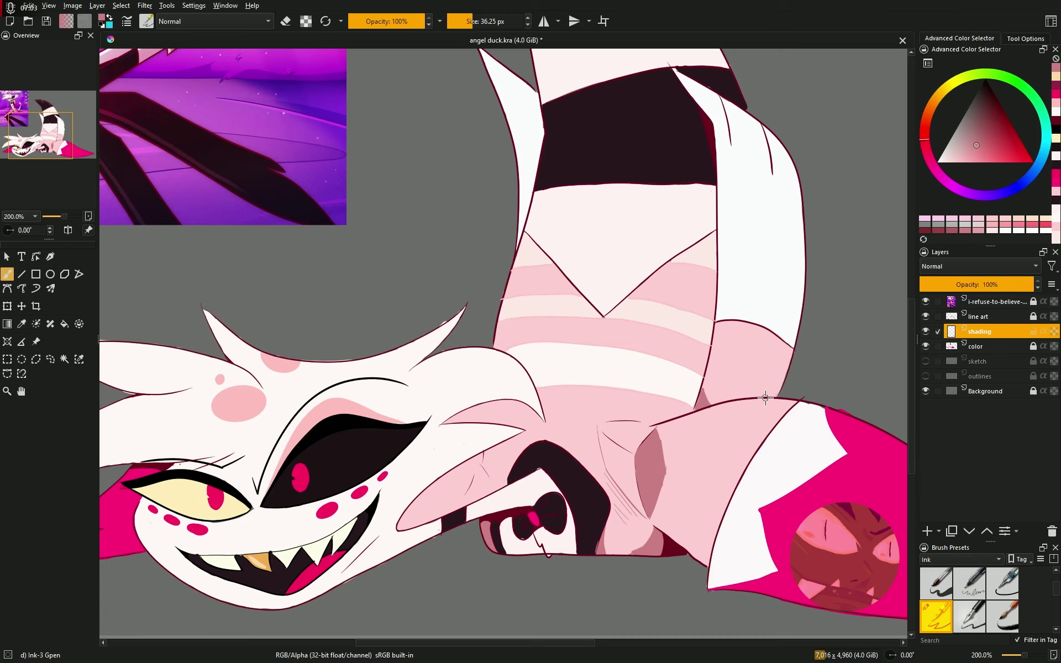
{"action": "scroll", "coordinate": [776, 396], "scroll_direction": "up", "scroll_amount": 5}
{"action": "scroll", "coordinate": [746, 450], "scroll_direction": "up", "scroll_amount": 5}
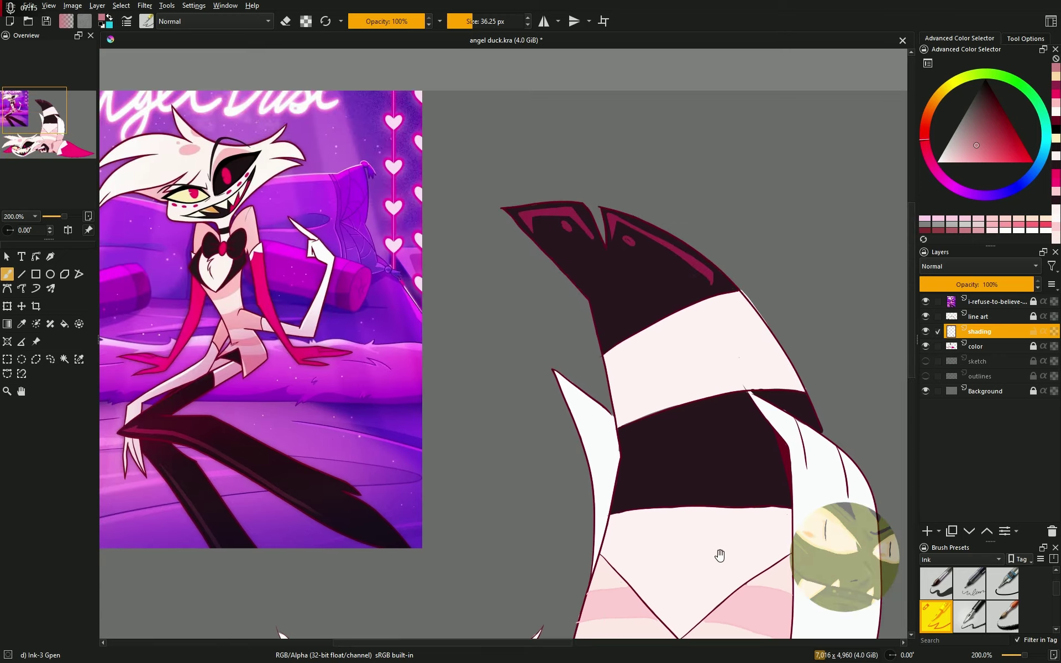
{"action": "left_click_drag", "start_coordinate": [577, 268], "coordinate": [614, 326]}
{"action": "key", "text": "ctrl+z"}
{"action": "left_click_drag", "start_coordinate": [560, 250], "coordinate": [610, 332]}
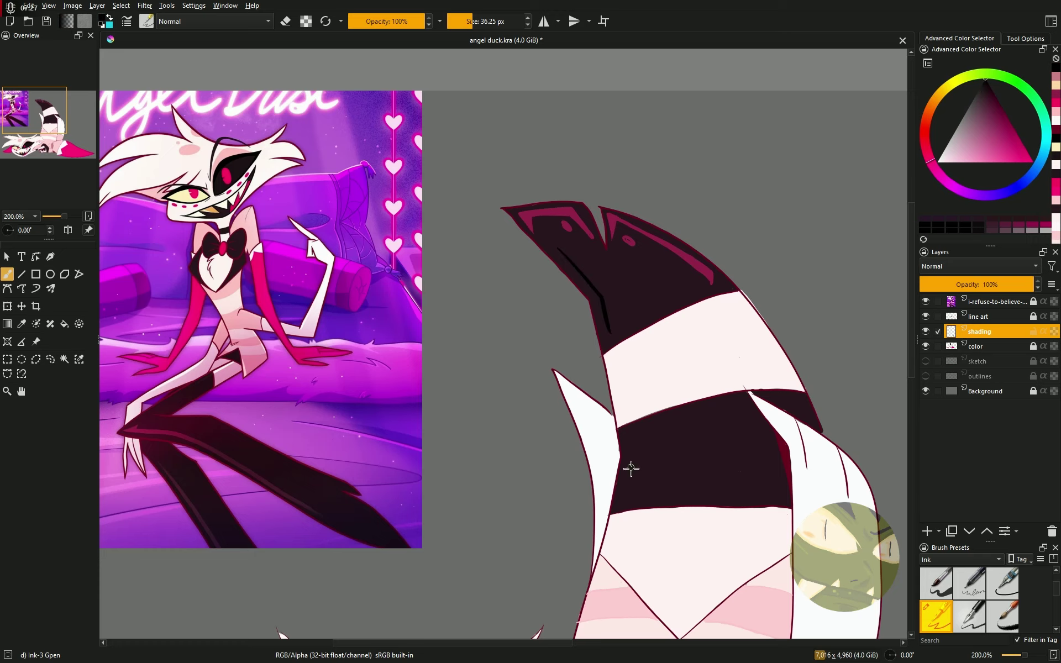
{"action": "left_click_drag", "start_coordinate": [633, 432], "coordinate": [628, 494]}
{"action": "left_click", "coordinate": [784, 445], "text": "ctrl"}
{"action": "left_click_drag", "start_coordinate": [791, 403], "coordinate": [813, 423]}
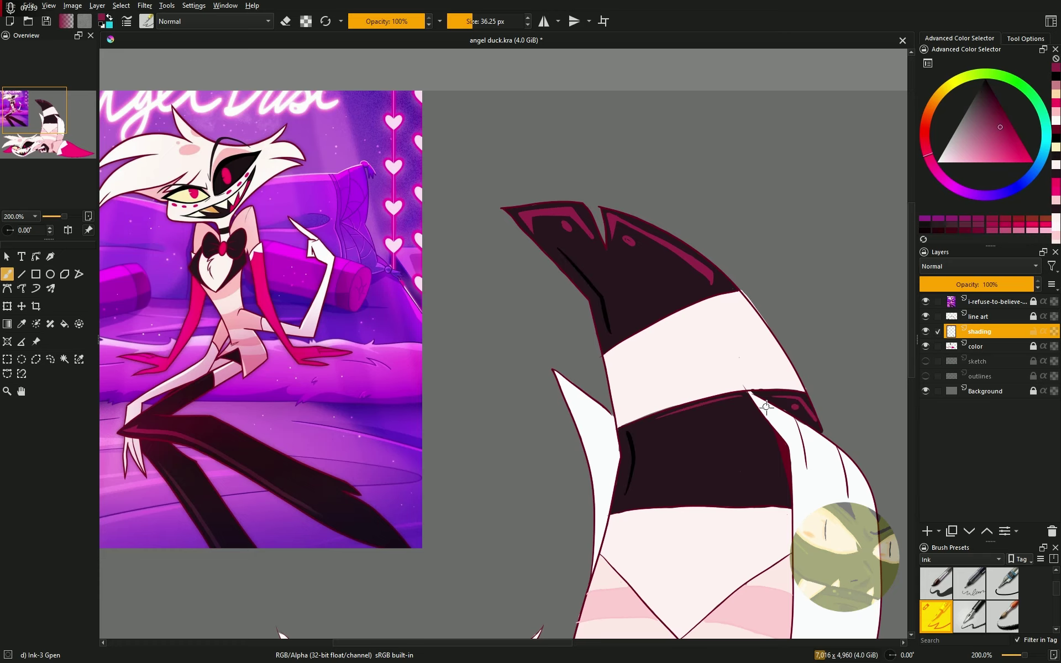
Add a light grey shadow down the white band's edge
{"action": "scroll", "coordinate": [727, 446], "scroll_direction": "down", "scroll_amount": 3}
{"action": "scroll", "coordinate": [619, 375], "scroll_direction": "up", "scroll_amount": 3}
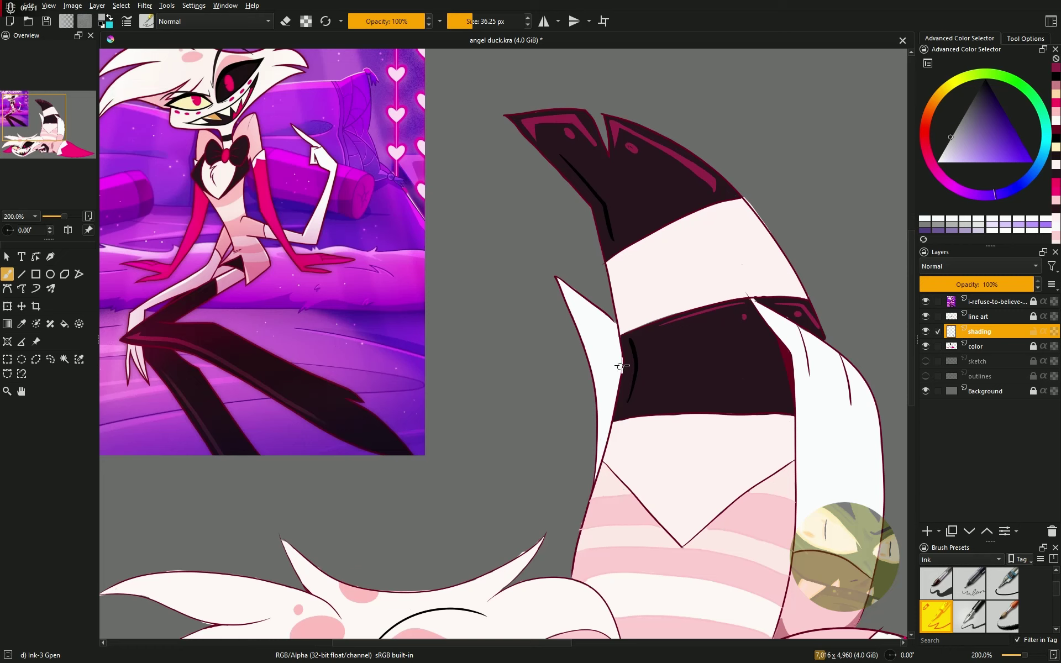
{"action": "left_click_drag", "start_coordinate": [618, 375], "coordinate": [597, 478]}
{"action": "left_click_drag", "start_coordinate": [614, 411], "coordinate": [598, 470]}
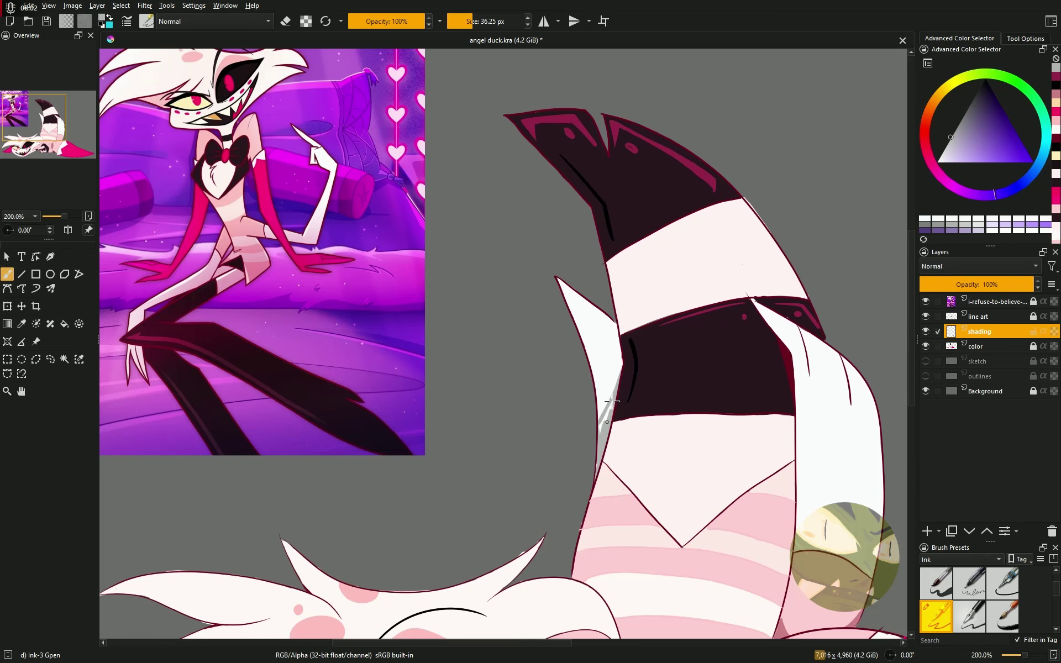
Sample light pink and paint a highlight curving under the dark eye
{"action": "scroll", "coordinate": [594, 476], "scroll_direction": "down", "scroll_amount": 3}
{"action": "scroll", "coordinate": [695, 546], "scroll_direction": "up", "scroll_amount": 1}
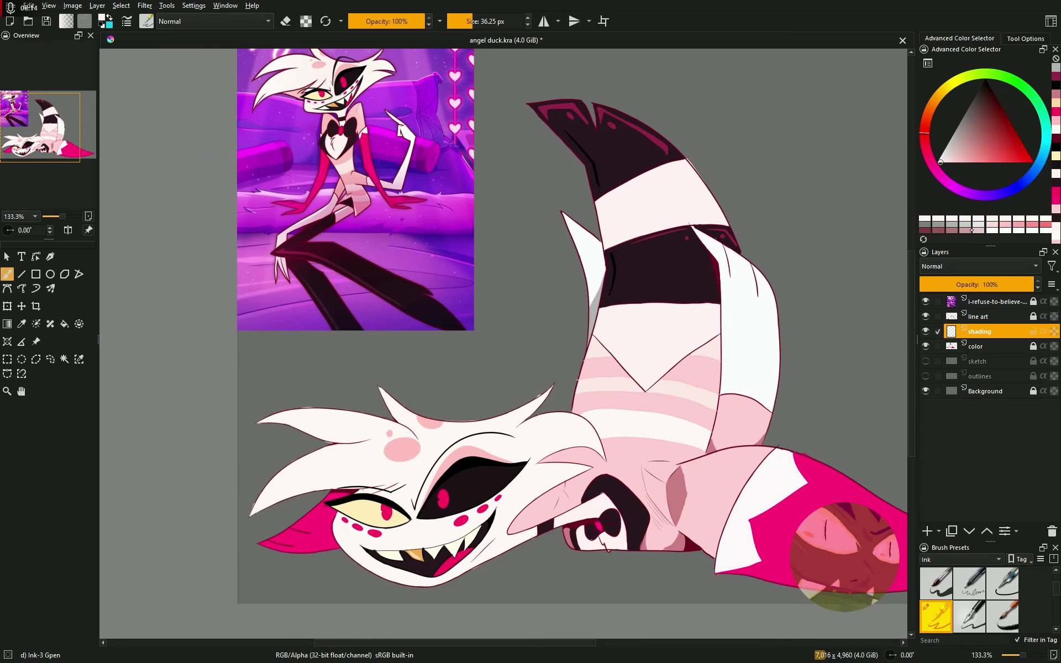
{"action": "scroll", "coordinate": [696, 546], "scroll_direction": "up", "scroll_amount": 2}
{"action": "left_click", "coordinate": [696, 545], "text": "ctrl"}
{"action": "left_click_drag", "start_coordinate": [692, 529], "coordinate": [638, 541]}
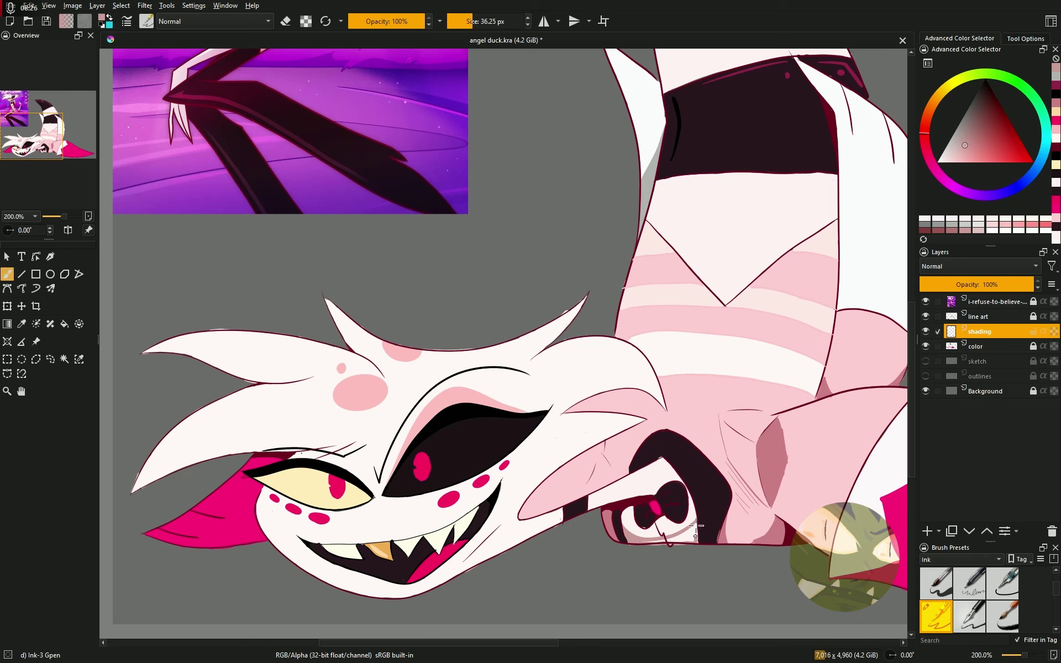
{"action": "scroll", "coordinate": [679, 540], "scroll_direction": "down", "scroll_amount": 2}
{"action": "scroll", "coordinate": [649, 257], "scroll_direction": "up", "scroll_amount": 1}
{"action": "left_click", "coordinate": [649, 256], "text": "ctrl"}
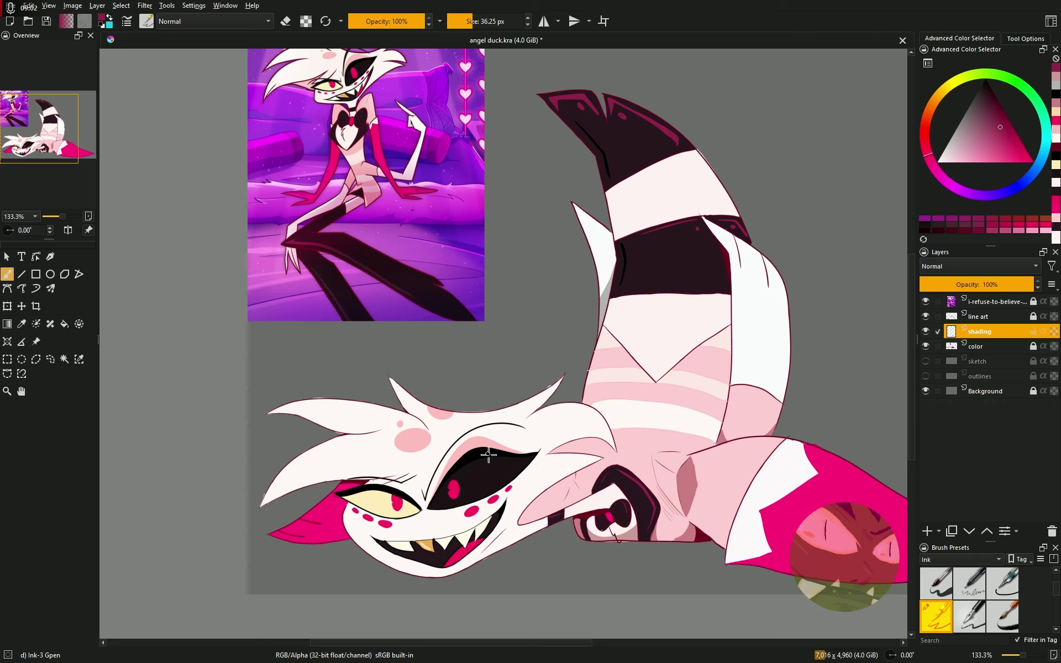
{"action": "key", "text": "Page_Up"}
Undo the stray mark and fill the inside of the eye with maroon on the line art
{"action": "key", "text": "ctrl+equal"}
{"action": "key", "text": "ctrl+equal"}
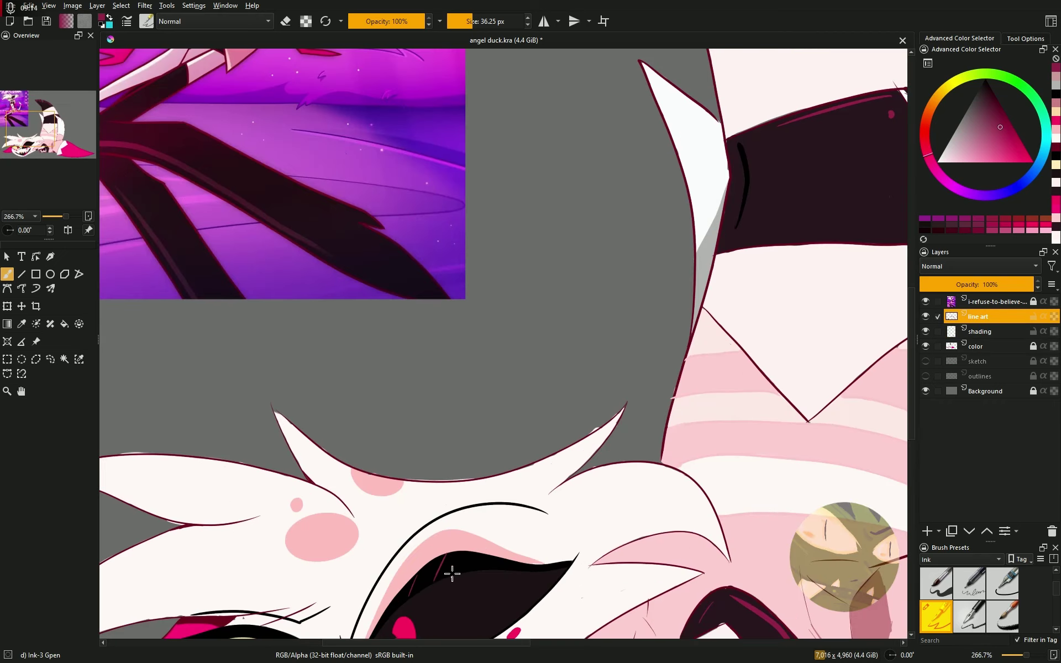
{"action": "key", "text": "ctrl+z"}
{"action": "left_click_drag", "start_coordinate": [444, 577], "coordinate": [476, 568]}
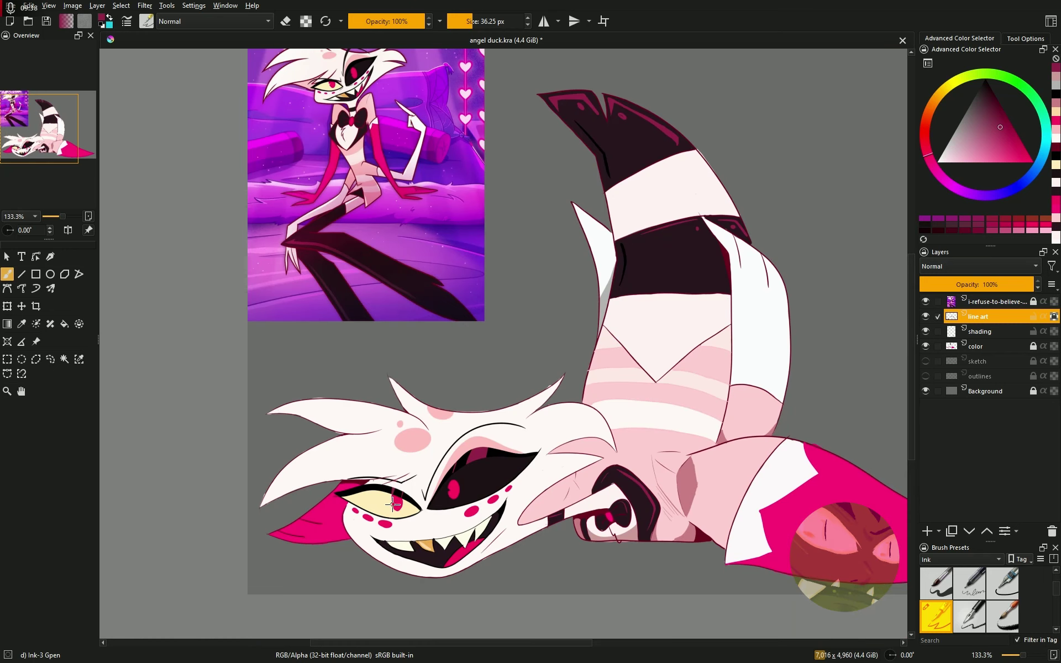
{"action": "left_click_drag", "start_coordinate": [389, 496], "coordinate": [393, 493]}
{"action": "scroll", "coordinate": [530, 462], "scroll_direction": "up", "scroll_amount": 1}
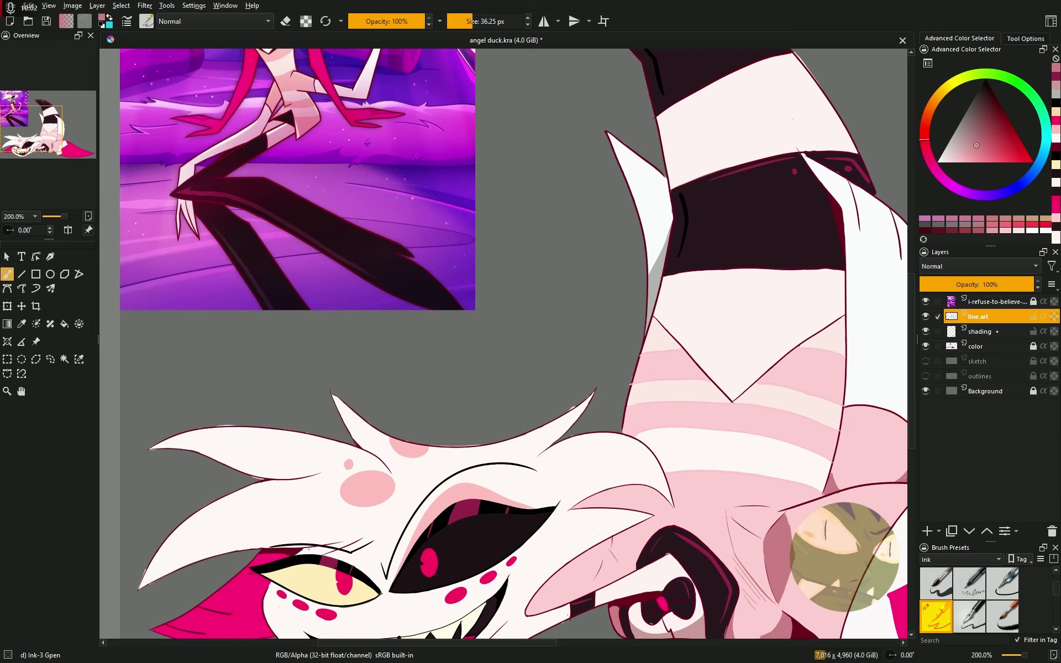
Shade the ear with a darker muted pink on the shading layer
{"action": "key", "text": "Page_Down"}
{"action": "left_click", "coordinate": [762, 486], "text": "ctrl"}
{"action": "mouse_move", "coordinate": [594, 477]}
{"action": "left_mouse_down"}
{"action": "mouse_move", "coordinate": [569, 512]}
{"action": "mouse_move", "coordinate": [589, 482]}
{"action": "mouse_move", "coordinate": [587, 503]}
{"action": "mouse_move", "coordinate": [591, 480]}
{"action": "mouse_move", "coordinate": [574, 506]}
{"action": "left_mouse_up"}
{"action": "scroll", "coordinate": [585, 493], "scroll_direction": "down", "scroll_amount": 2}
Handwrite a pink 'PLS SUB!' note beside the figure, then flood the Background layer dark purple
{"action": "left_click_drag", "start_coordinate": [680, 268], "coordinate": [703, 318]}
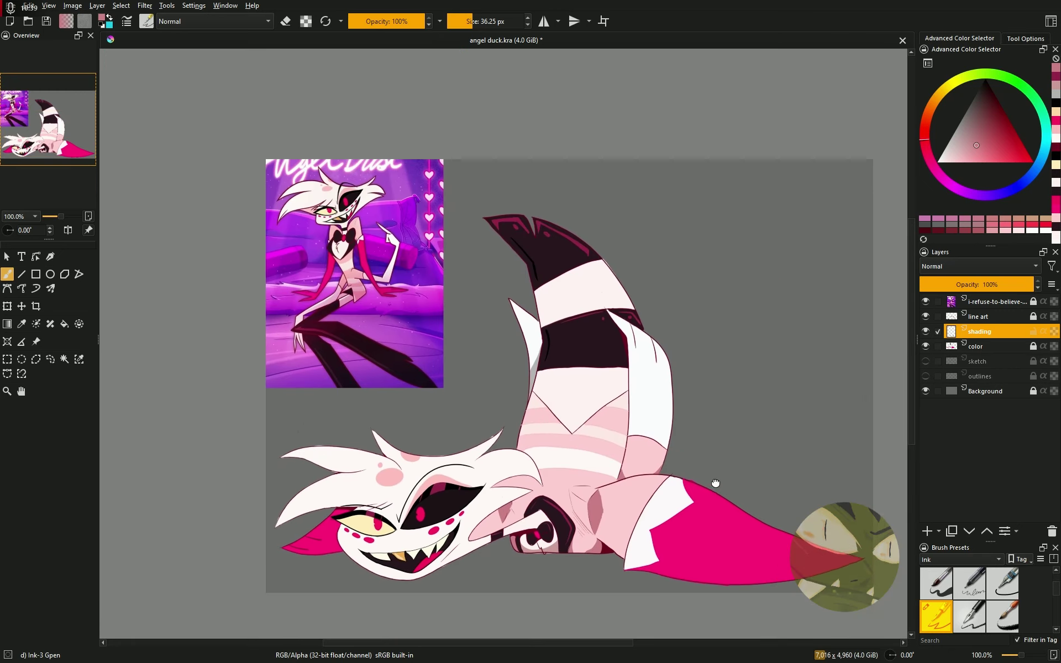
{"action": "left_click_drag", "start_coordinate": [712, 206], "coordinate": [718, 273]}
{"action": "left_click_drag", "start_coordinate": [757, 224], "coordinate": [773, 285]}
{"action": "mouse_move", "coordinate": [723, 329]}
{"action": "left_mouse_down"}
{"action": "mouse_move", "coordinate": [719, 395]}
{"action": "mouse_move", "coordinate": [772, 342]}
{"action": "left_mouse_up"}
{"action": "left_click_drag", "start_coordinate": [789, 330], "coordinate": [807, 325]}
{"action": "left_click_drag", "start_coordinate": [835, 295], "coordinate": [826, 362]}
{"action": "left_click_drag", "start_coordinate": [768, 402], "coordinate": [768, 445]}
{"action": "mouse_move", "coordinate": [798, 402]}
{"action": "left_mouse_down"}
{"action": "mouse_move", "coordinate": [795, 446]}
{"action": "mouse_move", "coordinate": [765, 502]}
{"action": "left_mouse_up"}
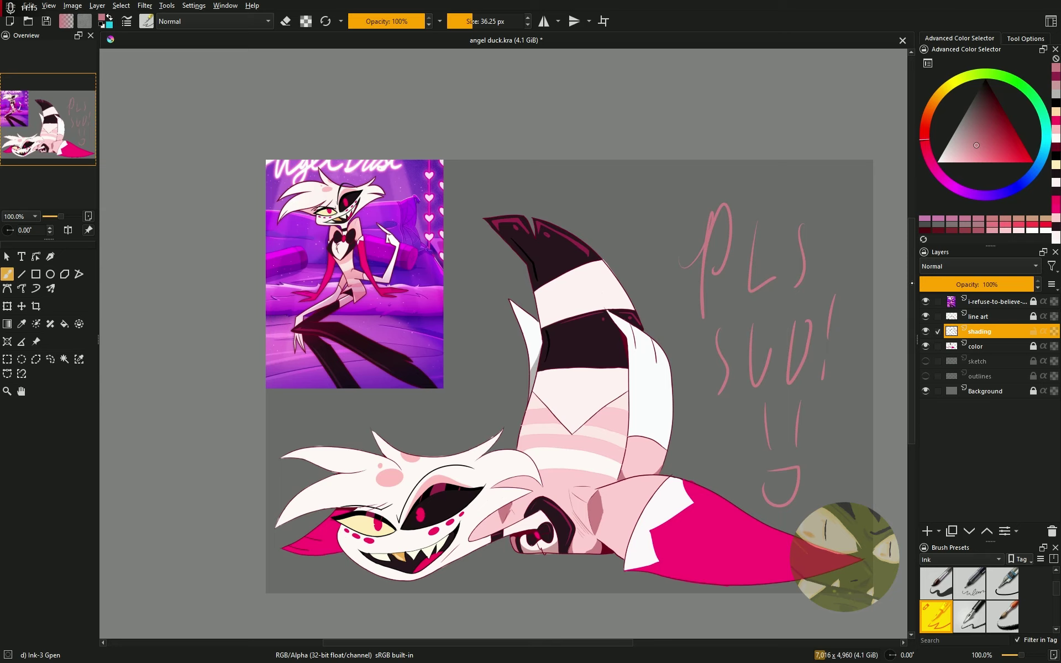
{"action": "left_click", "coordinate": [926, 301]}
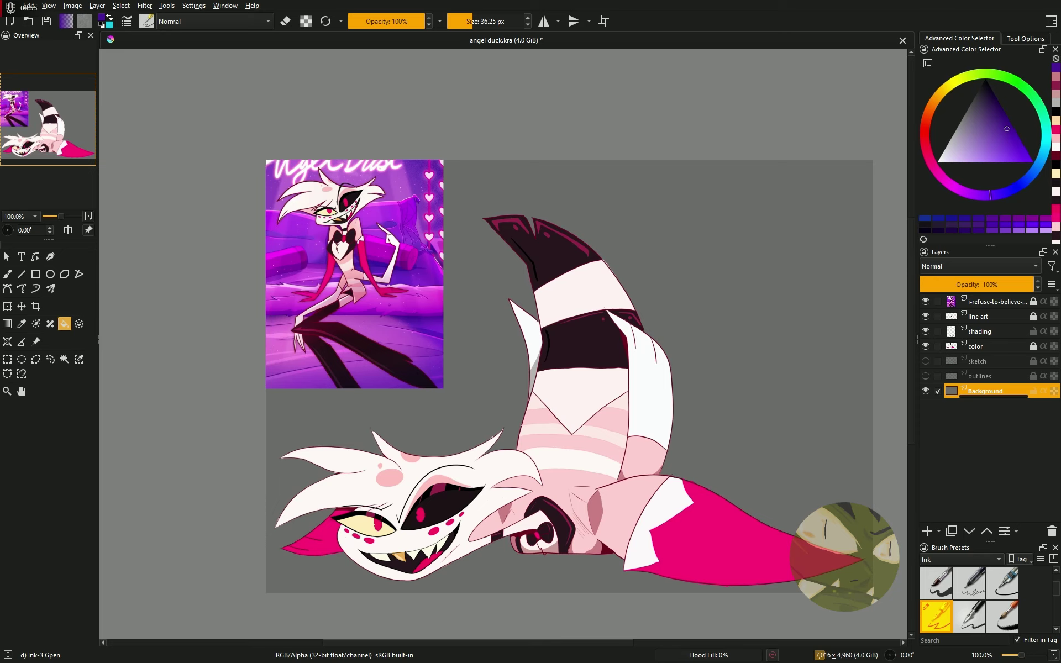
{"action": "key", "text": "shift+BackSpace"}
Lay a vertical magenta-to-deep-purple gradient over the background and turn on horizontal mirror mode
{"action": "key", "text": "g"}
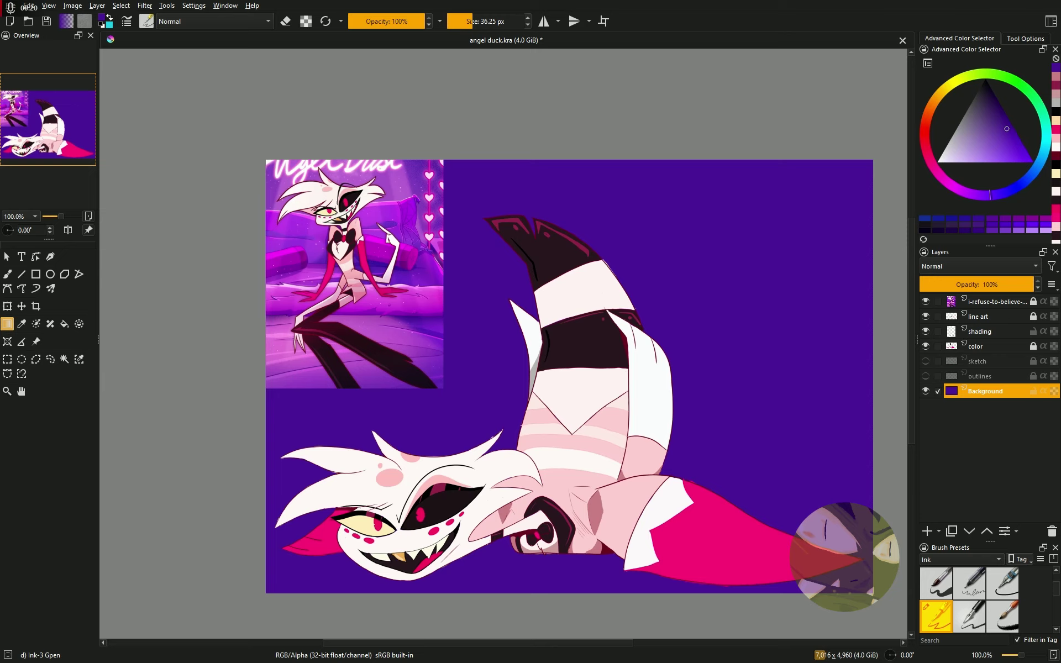
{"action": "left_click", "coordinate": [79, 324]}
{"action": "left_click", "coordinate": [997, 153]}
{"action": "left_click_drag", "start_coordinate": [792, 265], "coordinate": [787, 295]}
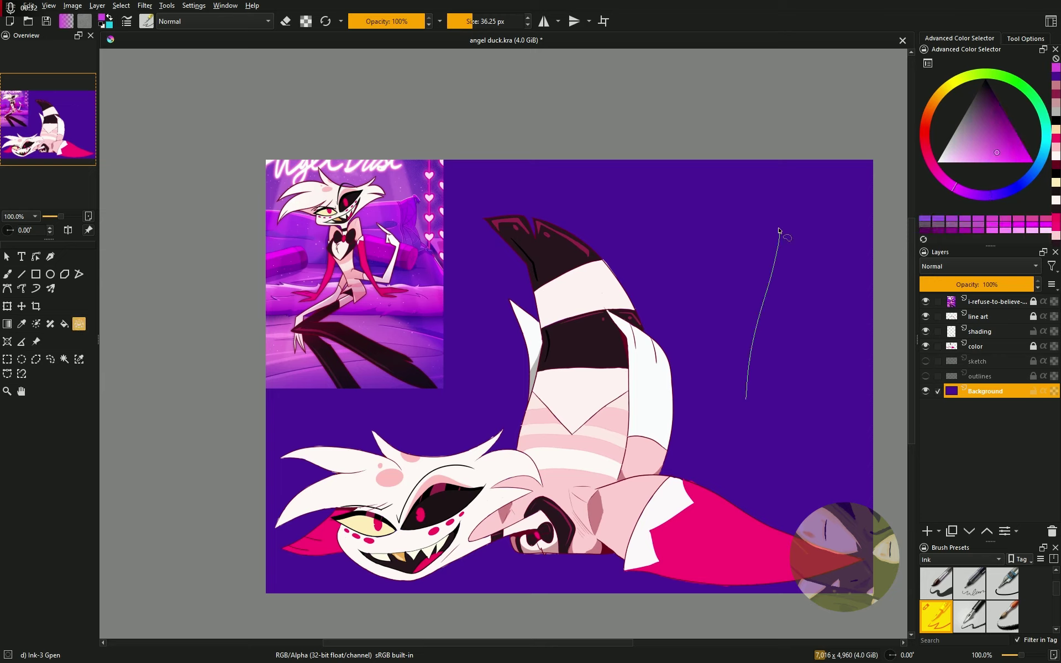
{"action": "left_click_drag", "start_coordinate": [701, 376], "coordinate": [717, 395]}
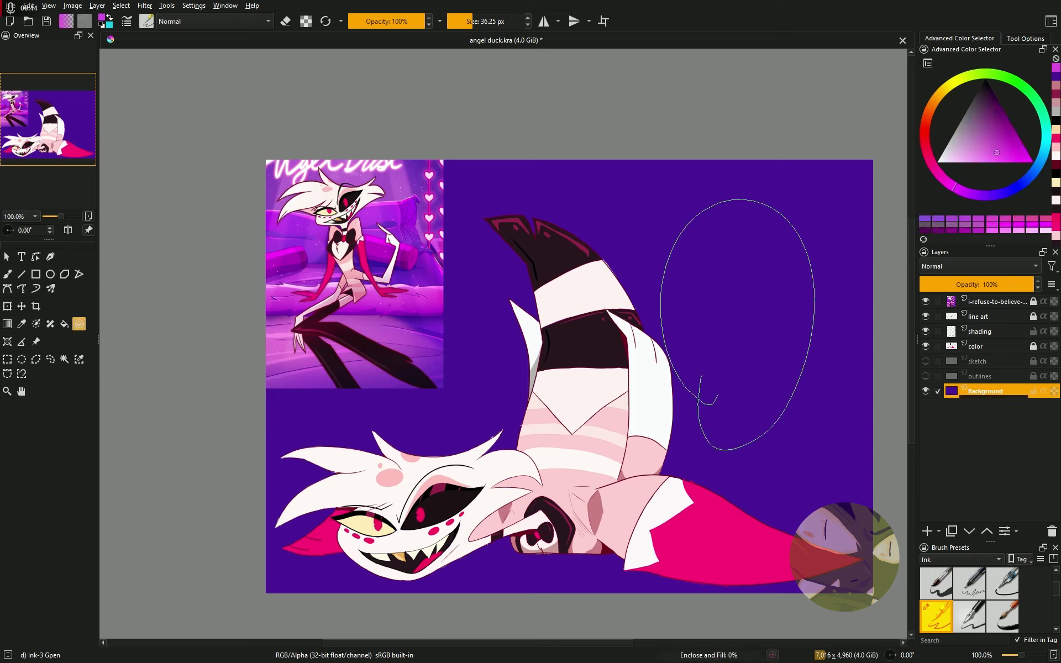
{"action": "key", "text": "g"}
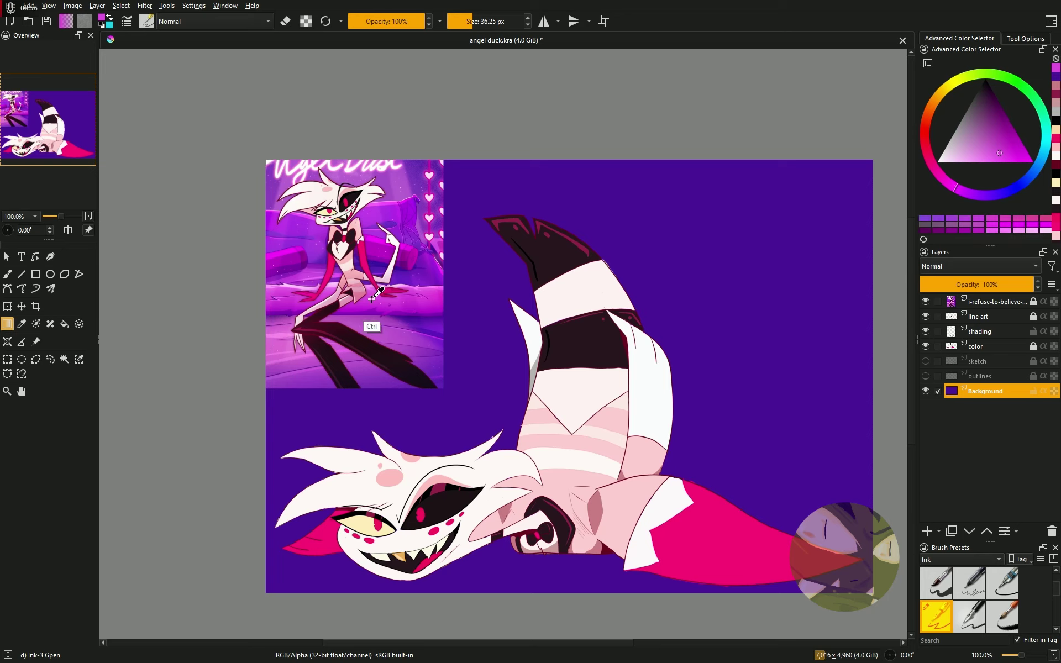
{"action": "left_click_drag", "start_coordinate": [552, 162], "coordinate": [556, 514]}
{"action": "left_click", "coordinate": [544, 21]}
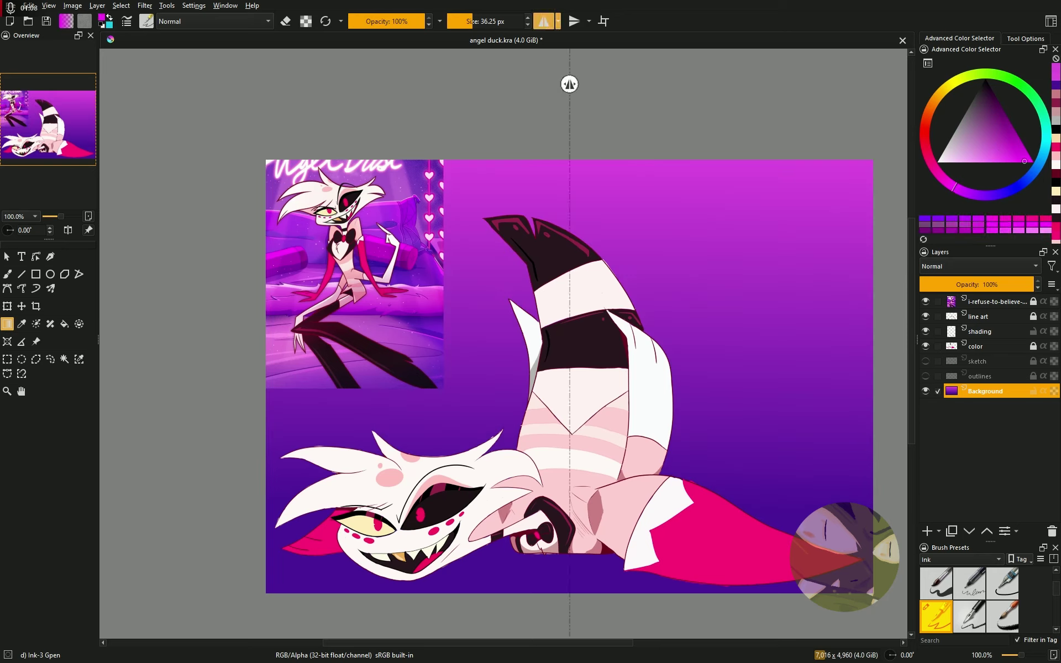
Draw mirrored magenta swirl curves, then pale pink swirls across the background
{"action": "key", "text": "b"}
{"action": "mouse_move", "coordinate": [572, 585]}
{"action": "left_mouse_down"}
{"action": "mouse_move", "coordinate": [741, 466]}
{"action": "mouse_move", "coordinate": [613, 162]}
{"action": "left_mouse_up"}
{"action": "left_click_drag", "start_coordinate": [740, 467], "coordinate": [624, 340]}
{"action": "left_click_drag", "start_coordinate": [805, 271], "coordinate": [613, 163]}
{"action": "mouse_move", "coordinate": [748, 470]}
{"action": "left_mouse_down"}
{"action": "mouse_move", "coordinate": [873, 586]}
{"action": "mouse_move", "coordinate": [872, 377]}
{"action": "left_mouse_up"}
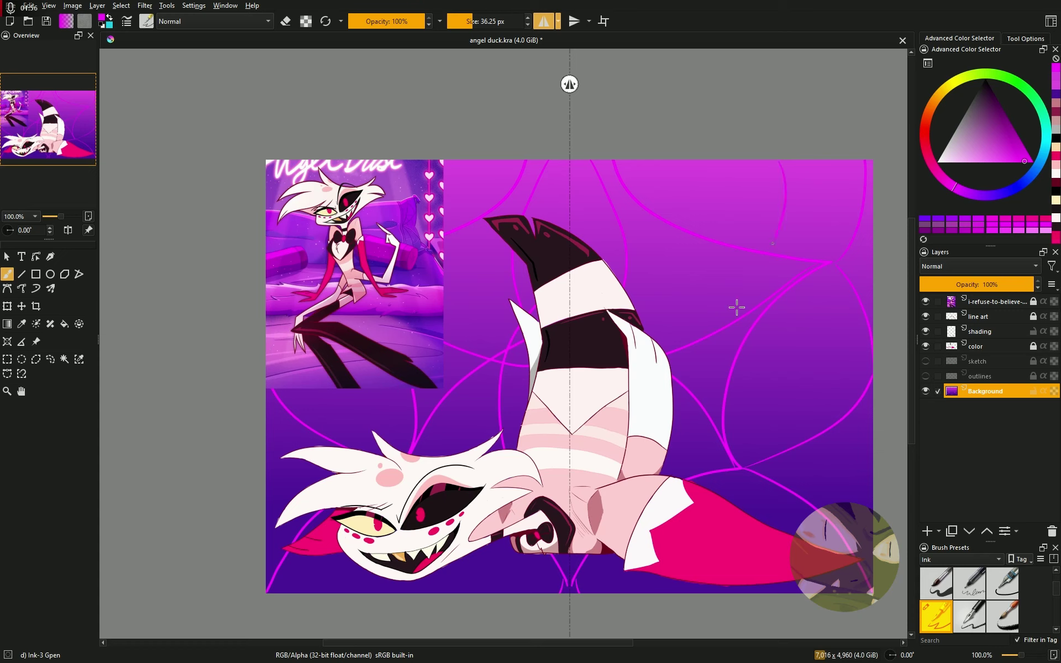
{"action": "left_click", "coordinate": [332, 312], "text": "ctrl"}
{"action": "mouse_move", "coordinate": [573, 594]}
{"action": "left_mouse_down"}
{"action": "mouse_move", "coordinate": [668, 339]}
{"action": "mouse_move", "coordinate": [608, 161]}
{"action": "left_mouse_up"}
{"action": "mouse_move", "coordinate": [624, 290]}
{"action": "left_mouse_down"}
{"action": "mouse_move", "coordinate": [871, 450]}
{"action": "mouse_move", "coordinate": [663, 475]}
{"action": "left_mouse_up"}
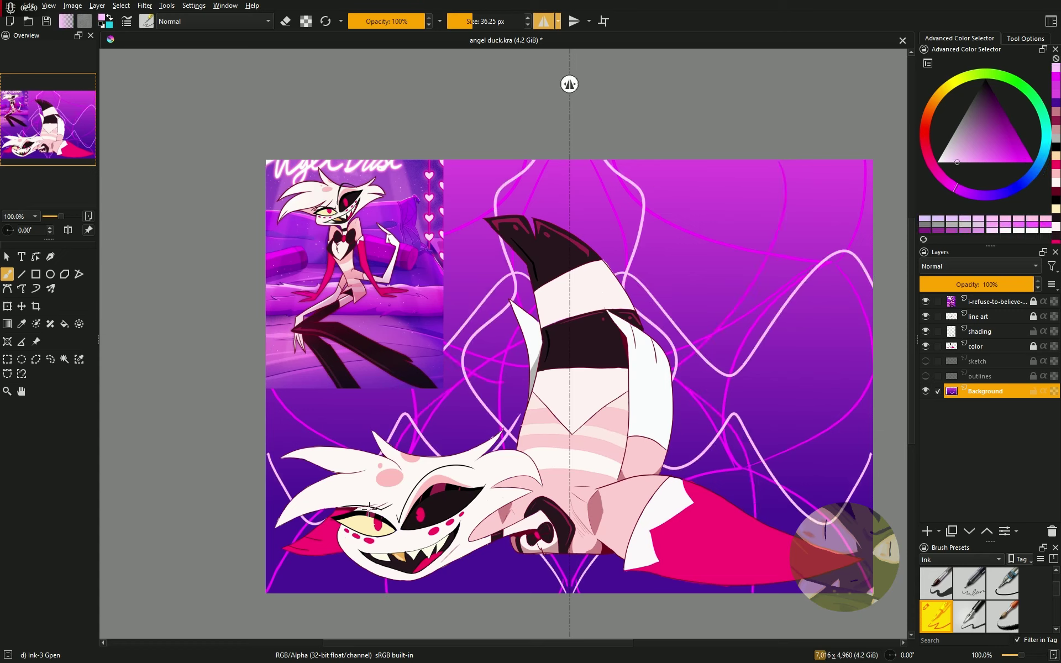
Write mirrored 'TAG' lettering in pale yellow and hide the reference image layer
{"action": "left_click", "coordinate": [1055, 209]}
{"action": "left_click_drag", "start_coordinate": [663, 215], "coordinate": [769, 173]}
{"action": "left_click_drag", "start_coordinate": [700, 200], "coordinate": [696, 279]}
{"action": "left_click_drag", "start_coordinate": [721, 274], "coordinate": [754, 279]}
{"action": "left_click_drag", "start_coordinate": [785, 207], "coordinate": [817, 205]}
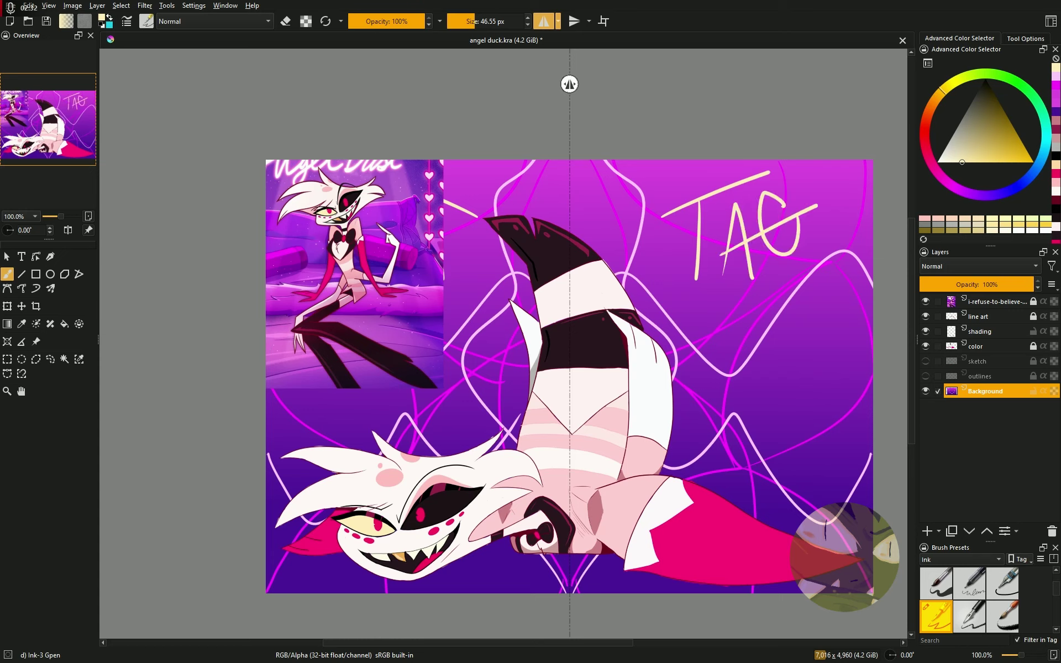
{"action": "left_click", "coordinate": [926, 301]}
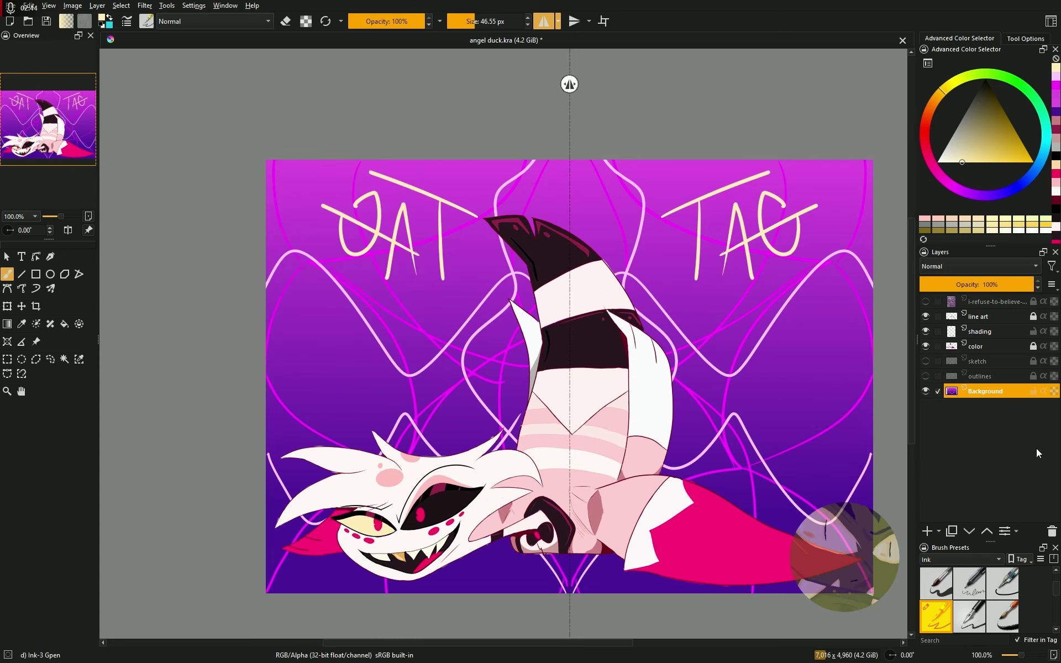
Paste the token image, move it to the upper right, and set its opacity to 49%
{"action": "key", "text": "ctrl+v"}
{"action": "key", "text": "ctrl+t"}
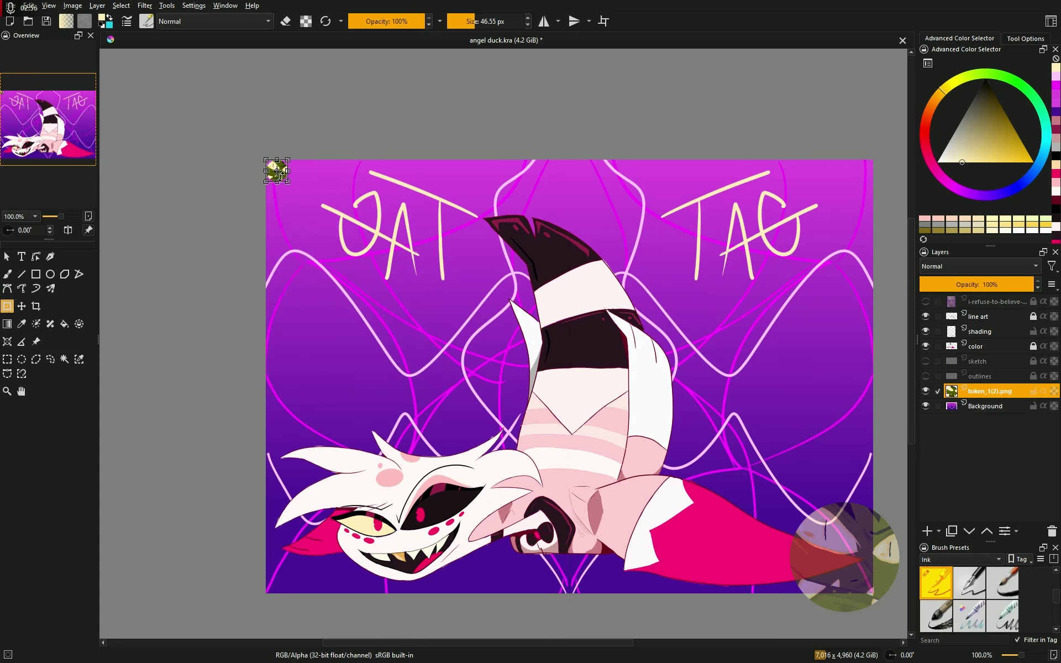
{"action": "left_click_drag", "start_coordinate": [277, 172], "coordinate": [802, 291]}
{"action": "key", "text": "F3"}
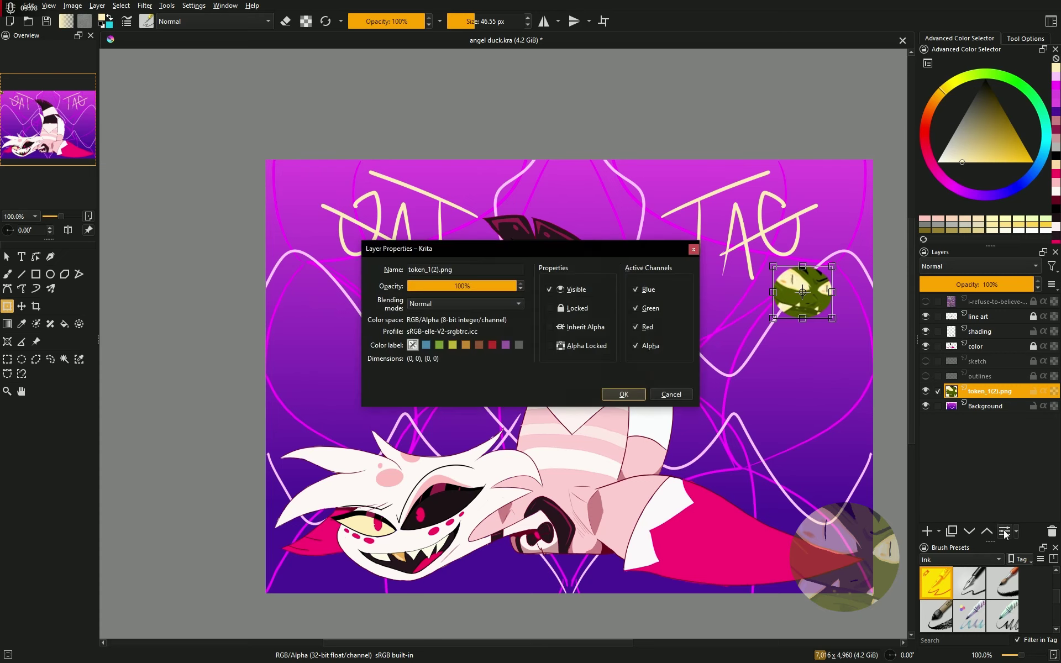
{"action": "left_click_drag", "start_coordinate": [514, 286], "coordinate": [463, 285]}
{"action": "left_click", "coordinate": [608, 395]}
{"action": "key", "text": "b"}
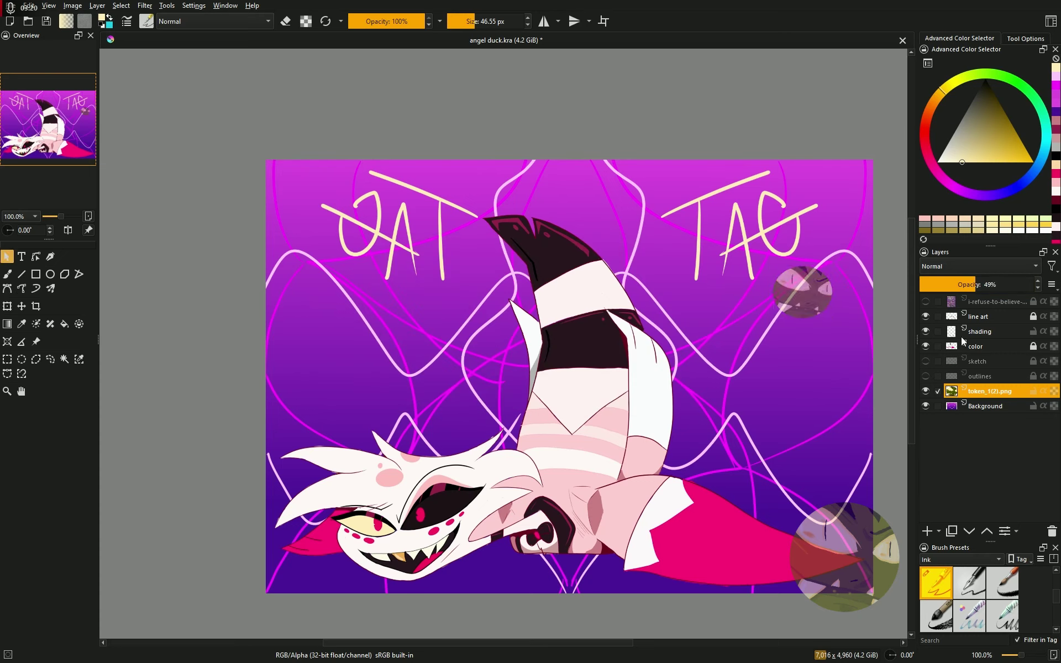
Handwrite pale yellow 'PLS SUB!' at the left on the shading layer
{"action": "left_click", "coordinate": [980, 331]}
{"action": "mouse_move", "coordinate": [343, 312]}
{"action": "left_mouse_down"}
{"action": "mouse_move", "coordinate": [332, 404]}
{"action": "mouse_move", "coordinate": [362, 354]}
{"action": "left_mouse_up"}
{"action": "mouse_move", "coordinate": [387, 318]}
{"action": "left_mouse_down"}
{"action": "mouse_move", "coordinate": [409, 389]}
{"action": "mouse_move", "coordinate": [470, 437]}
{"action": "left_mouse_up"}
{"action": "left_click_drag", "start_coordinate": [487, 374], "coordinate": [483, 410]}
{"action": "left_click_drag", "start_coordinate": [718, 376], "coordinate": [718, 464]}
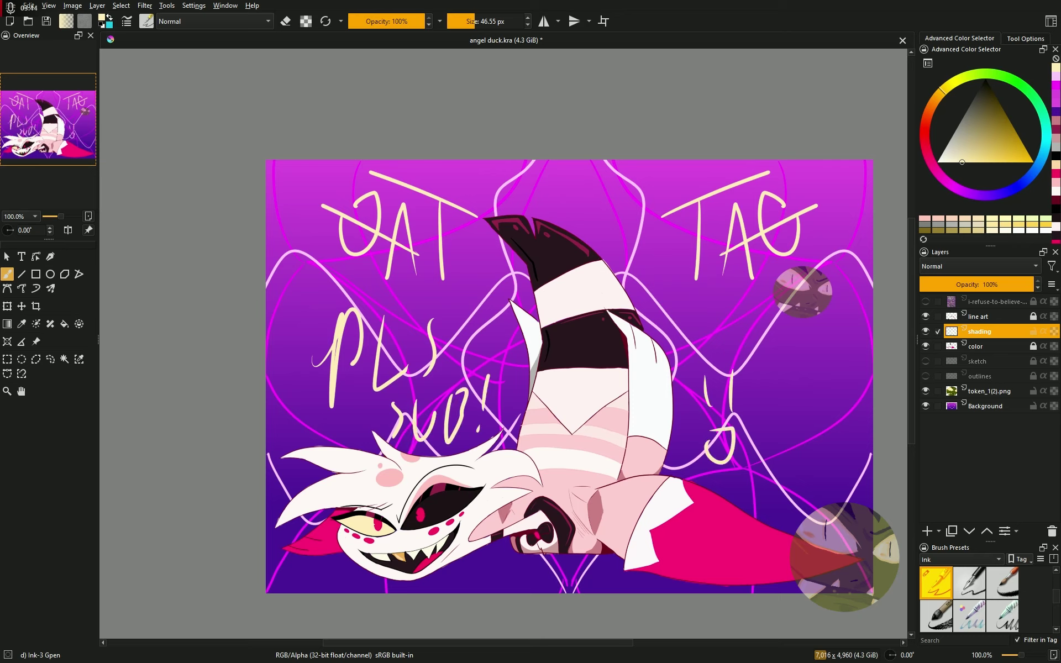